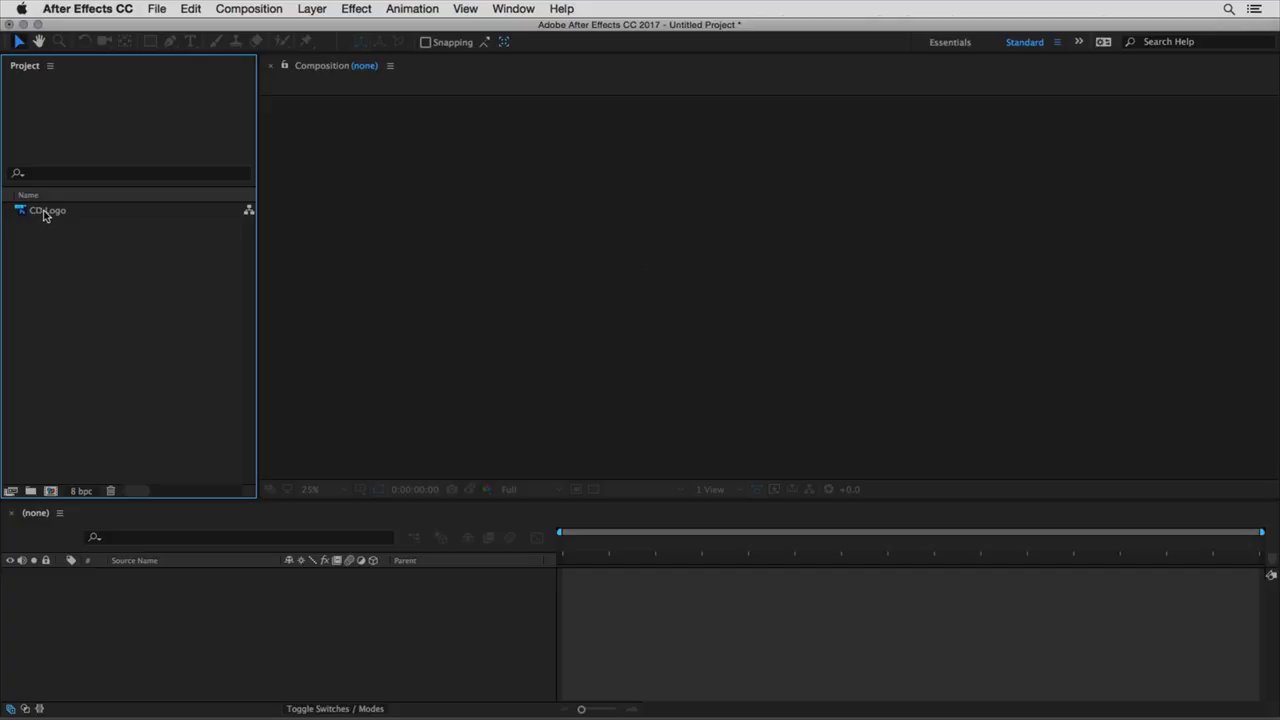
Step: Create a 1920 x 1080, 23.976 fps, 4-second composition and add the CD Logo to it as a layer
key(super+n)
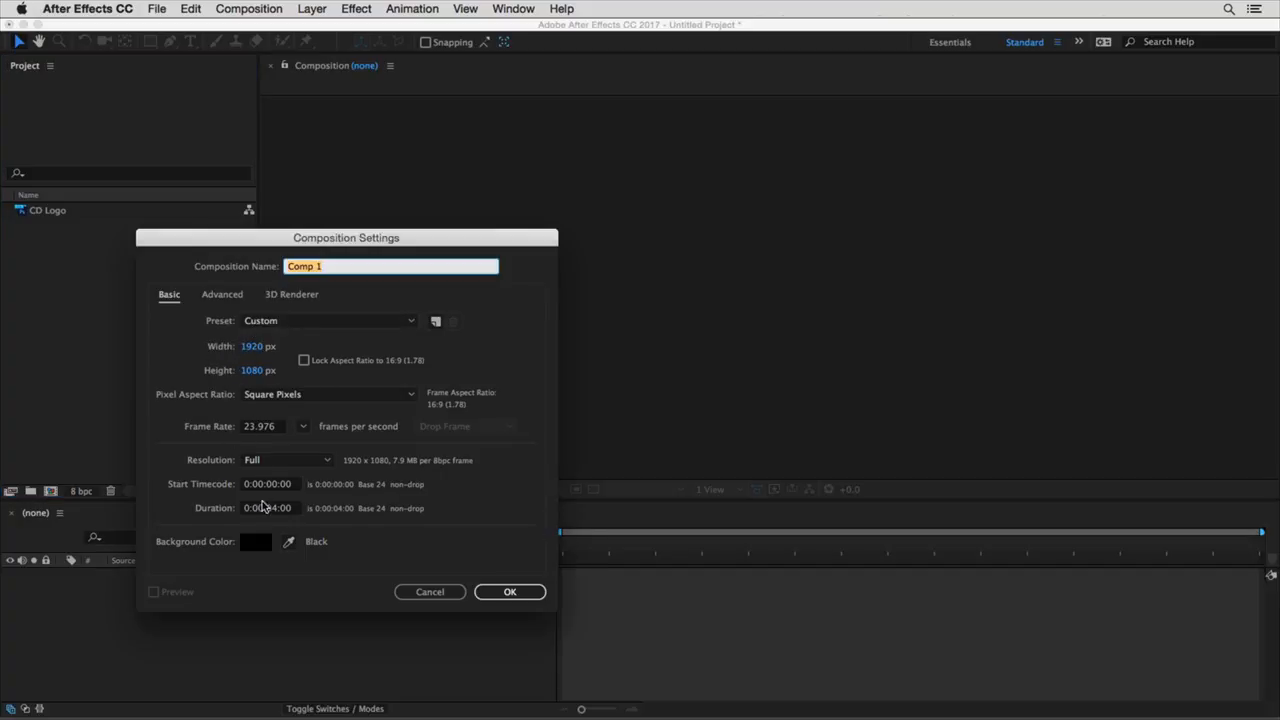
click(505, 590)
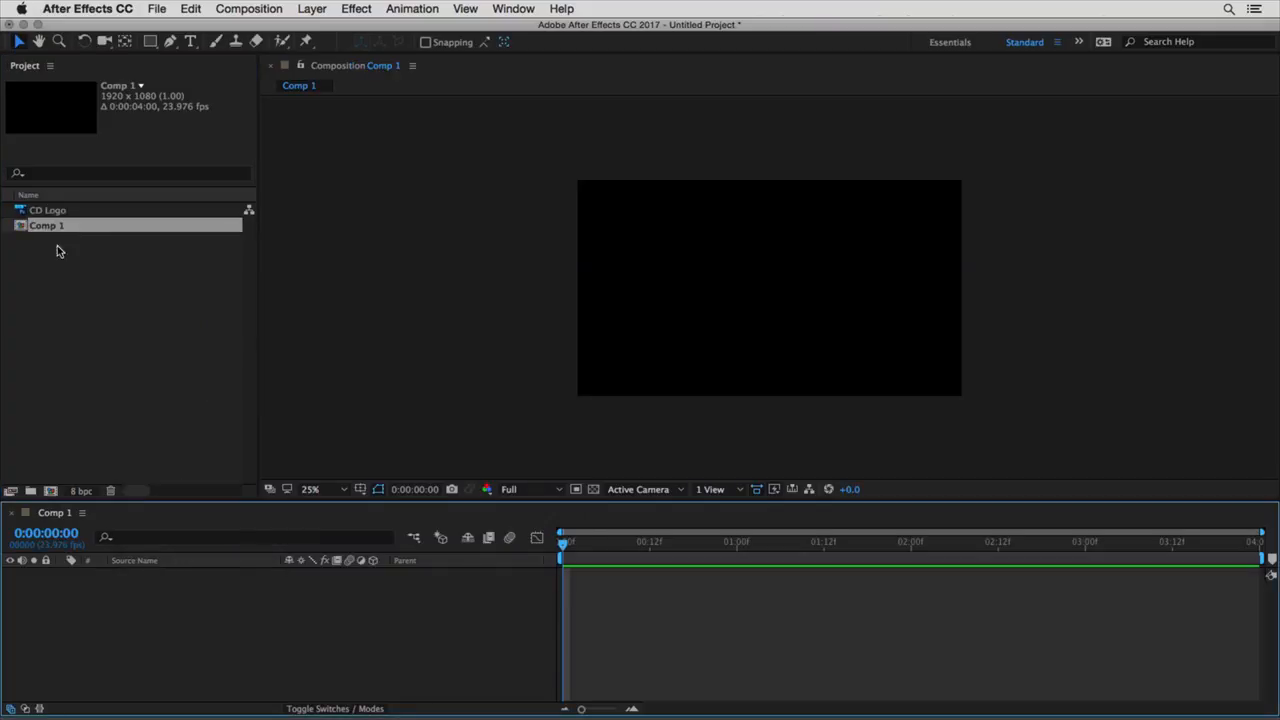
drag(35, 213, 136, 610)
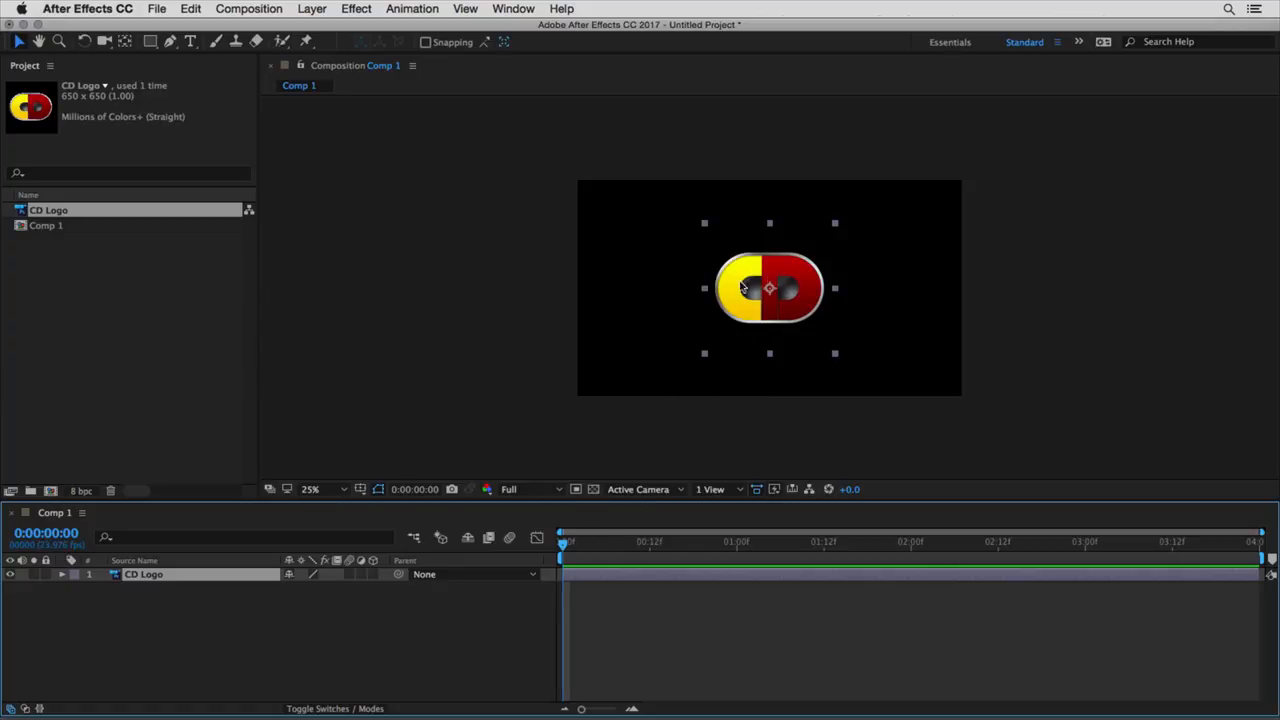
Step: Trim the start of the CD Logo layer to 0:00:01:00 and preview the cut
drag(745, 545, 737, 545)
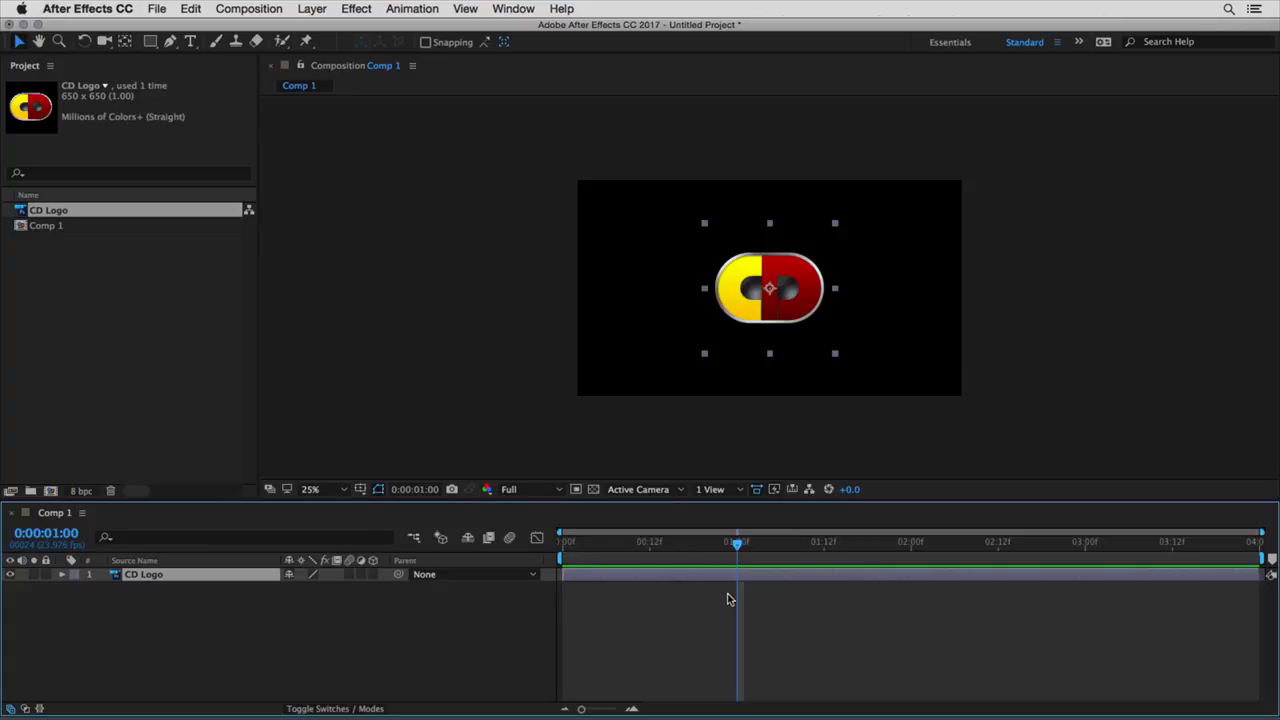
key(alt+[)
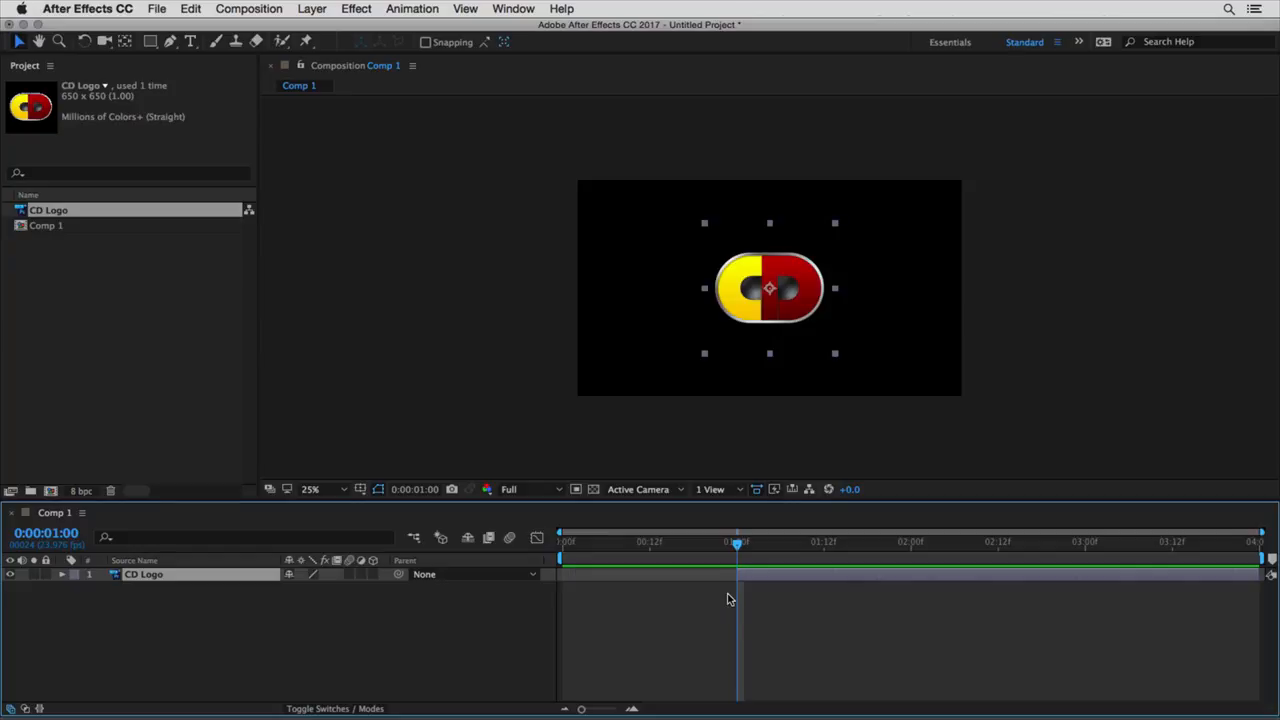
key(space)
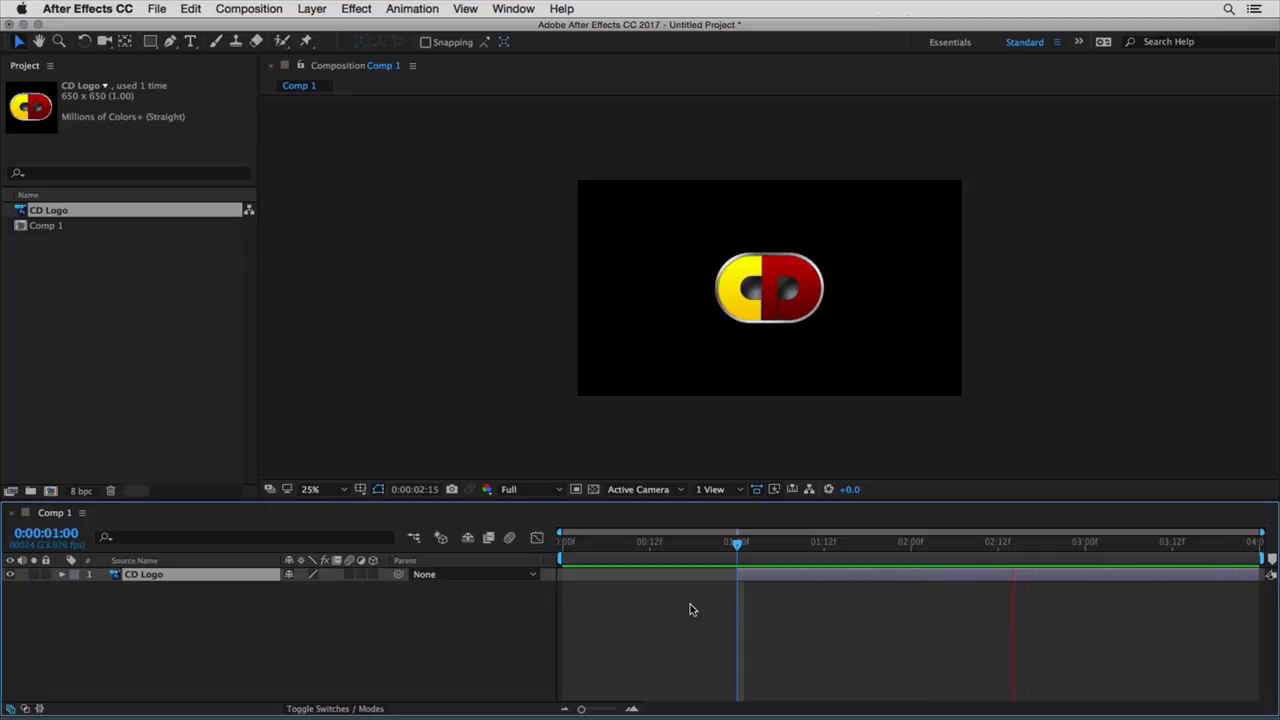
key(space)
mouse_move(720, 541)
mouse_down()
mouse_move(752, 548)
mouse_move(738, 547)
mouse_up()
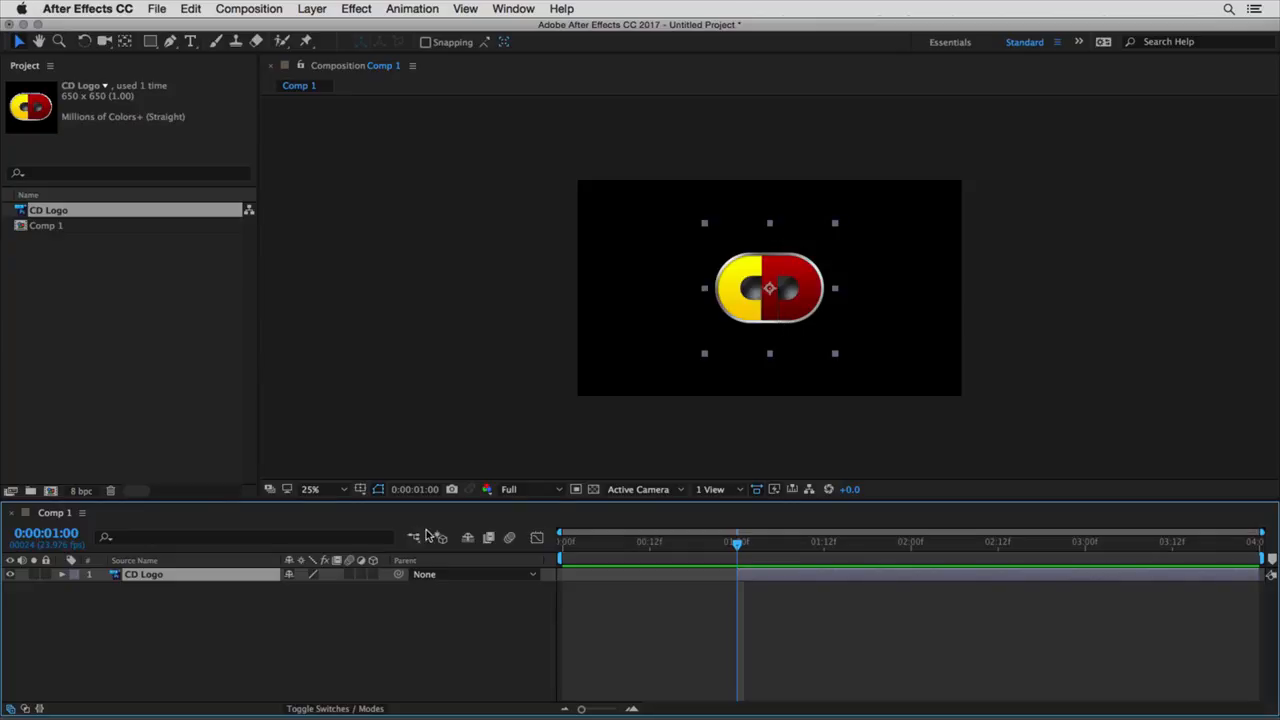
Step: Set a Scale keyframe of 0% on the CD Logo layer at 0:00:01:00
key(s)
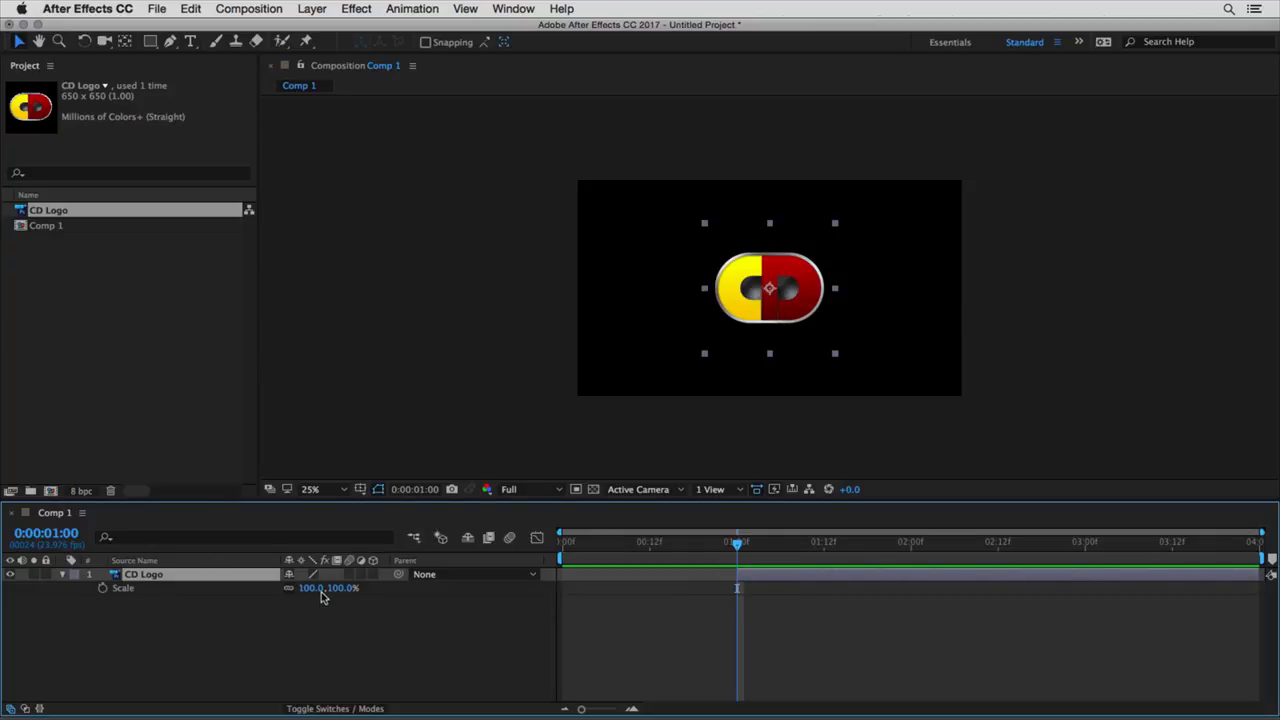
click(104, 588)
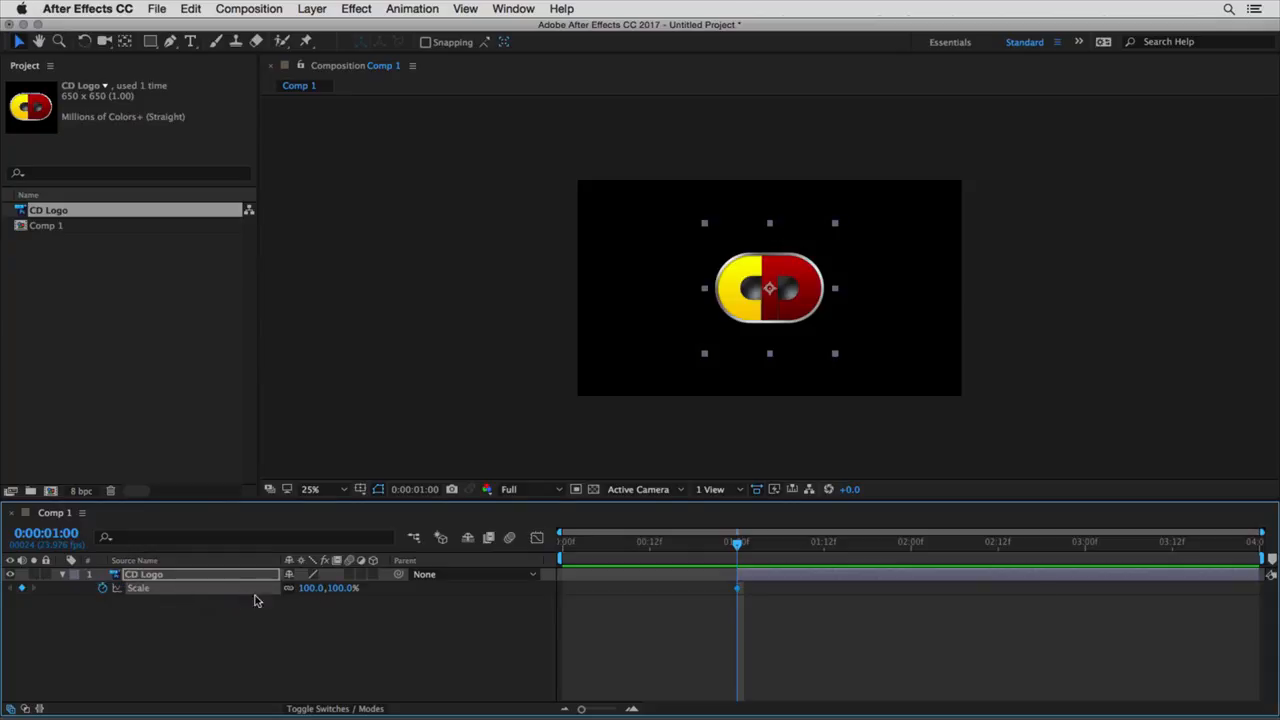
click(313, 589)
text(0)
key(Return)
Step: Set a Scale keyframe of 100% at 0:00:01:04 on the CD Logo layer and preview the animation
key(Page_Down)
key(Page_Down)
key(Page_Down)
key(Page_Down)
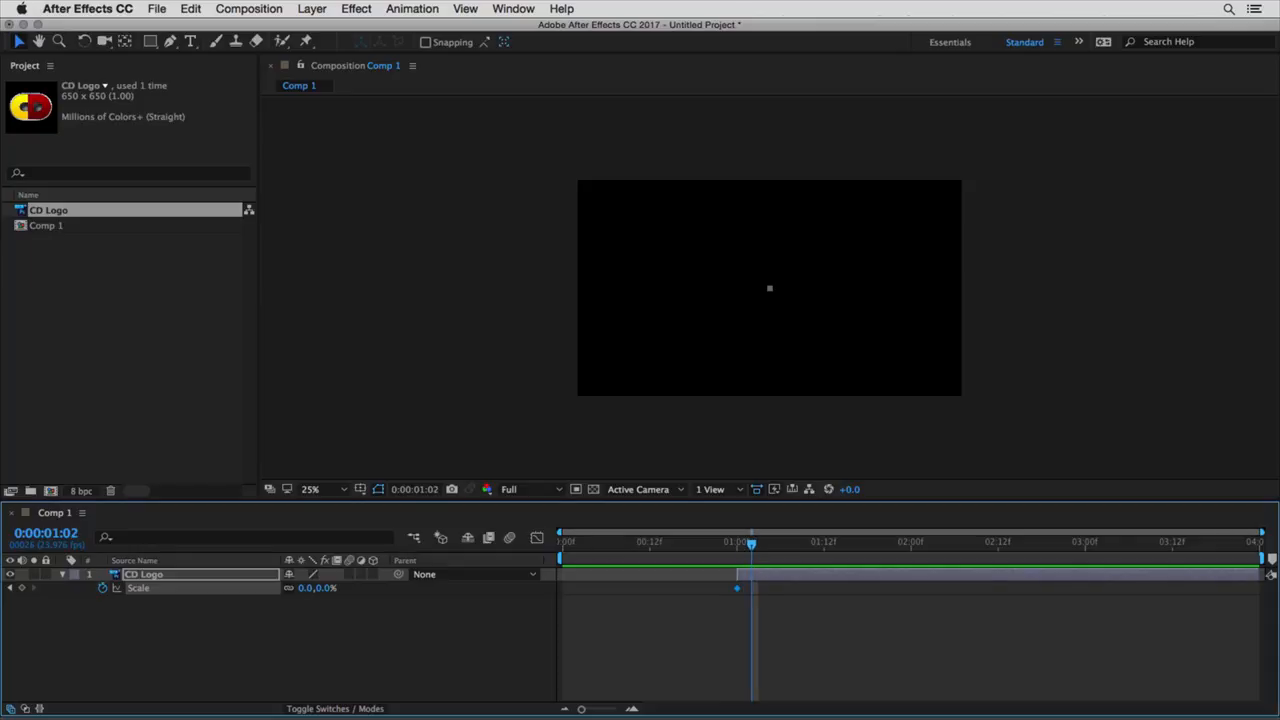
click(320, 588)
text(100)
key(Return)
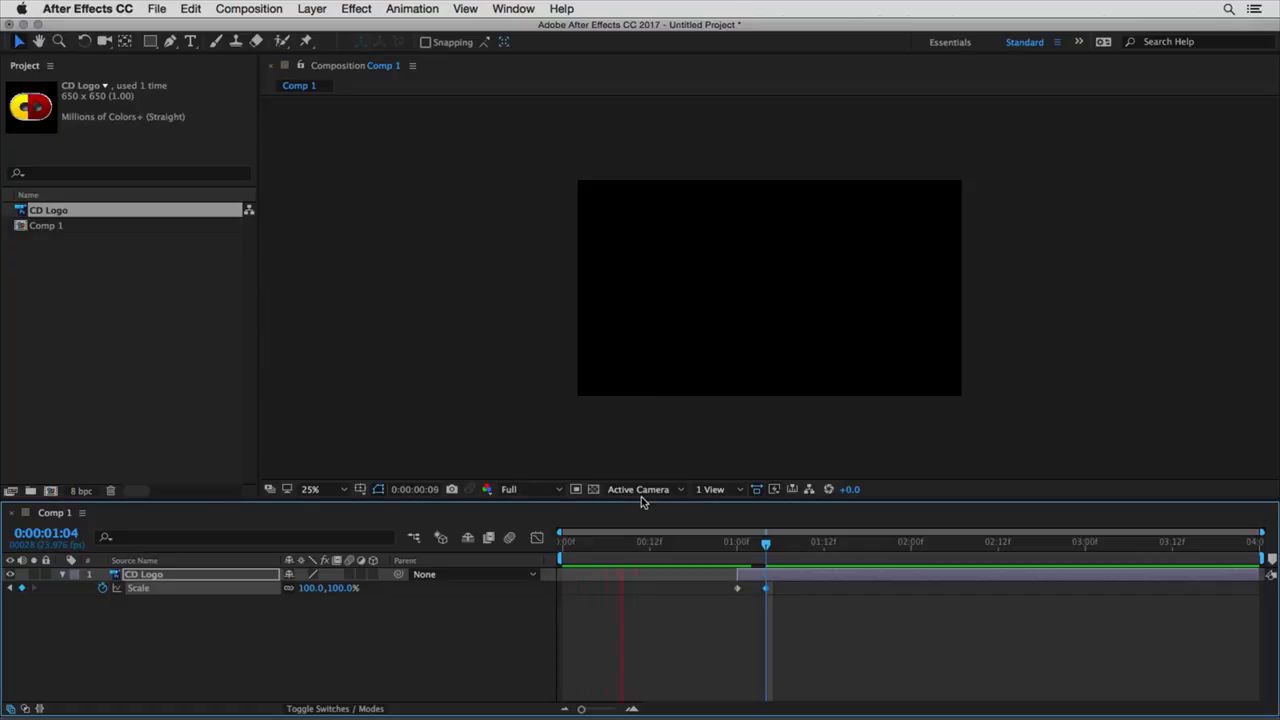
key(space)
scroll(764, 326, up, 2)
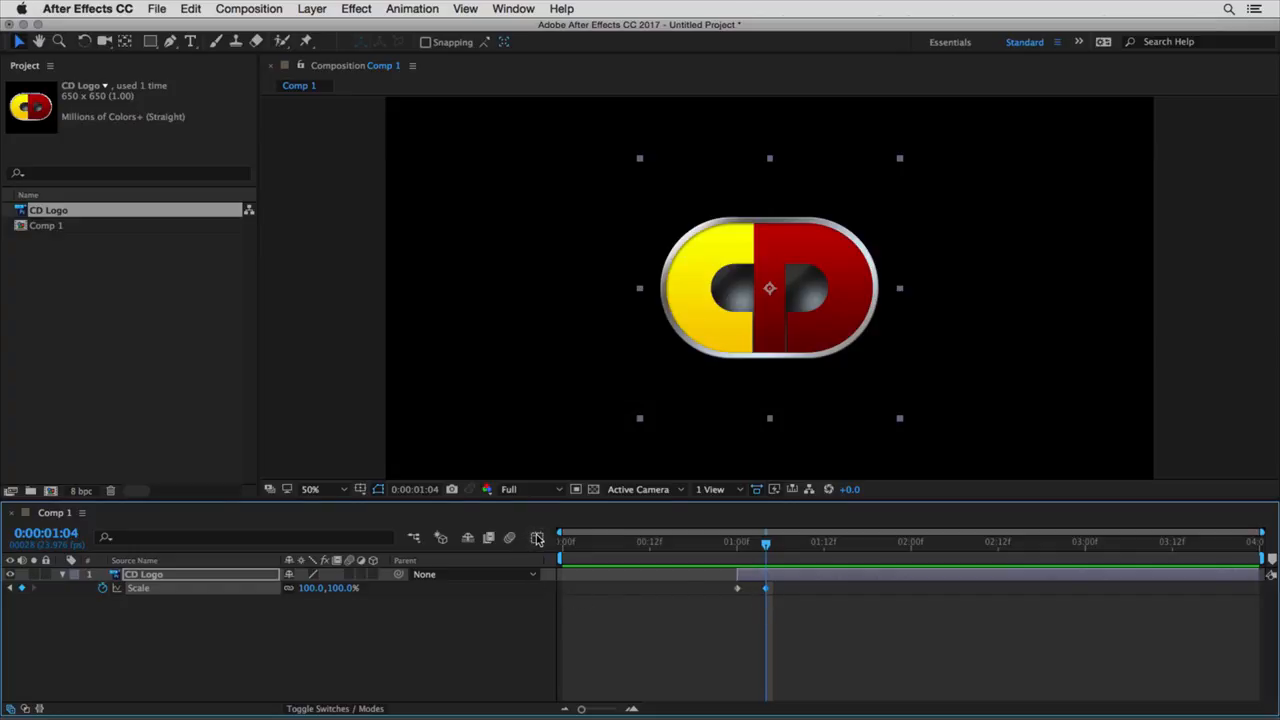
Step: Examine the curve between the two Scale keyframes in the Graph Editor, then return to the layer bars
click(537, 538)
scroll(687, 578, up, 3)
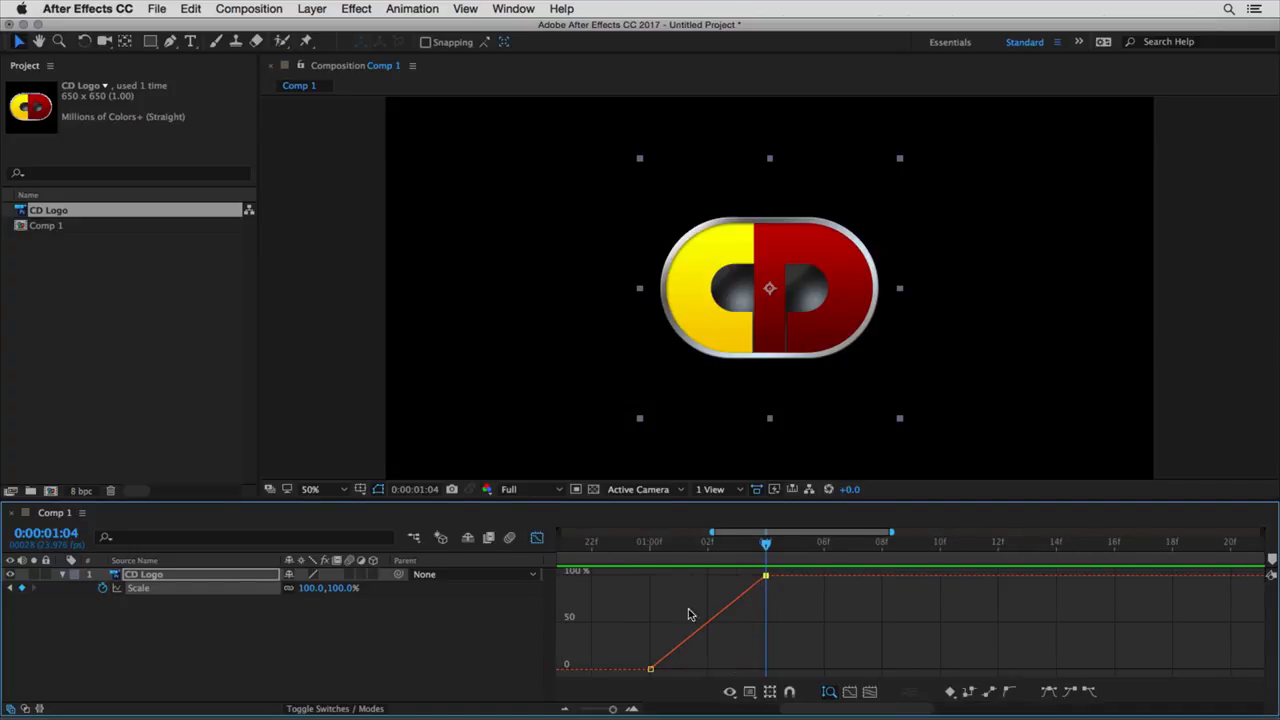
drag(640, 545, 783, 532)
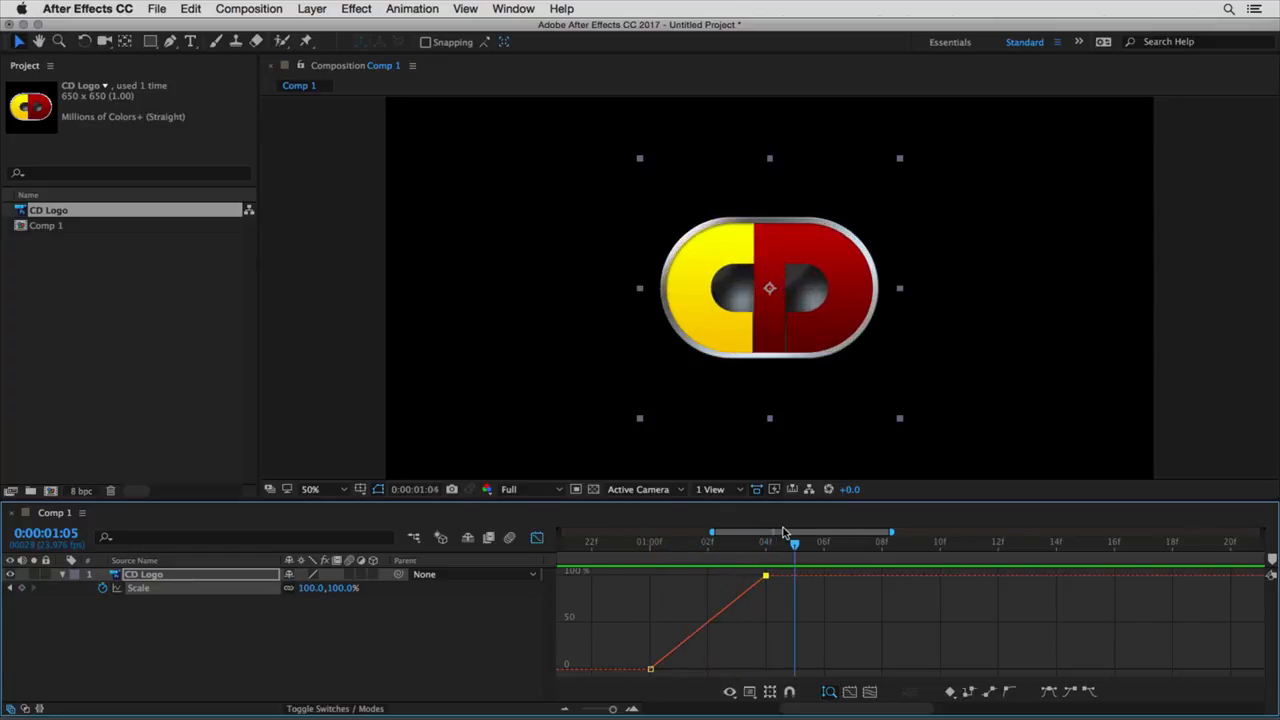
click(537, 538)
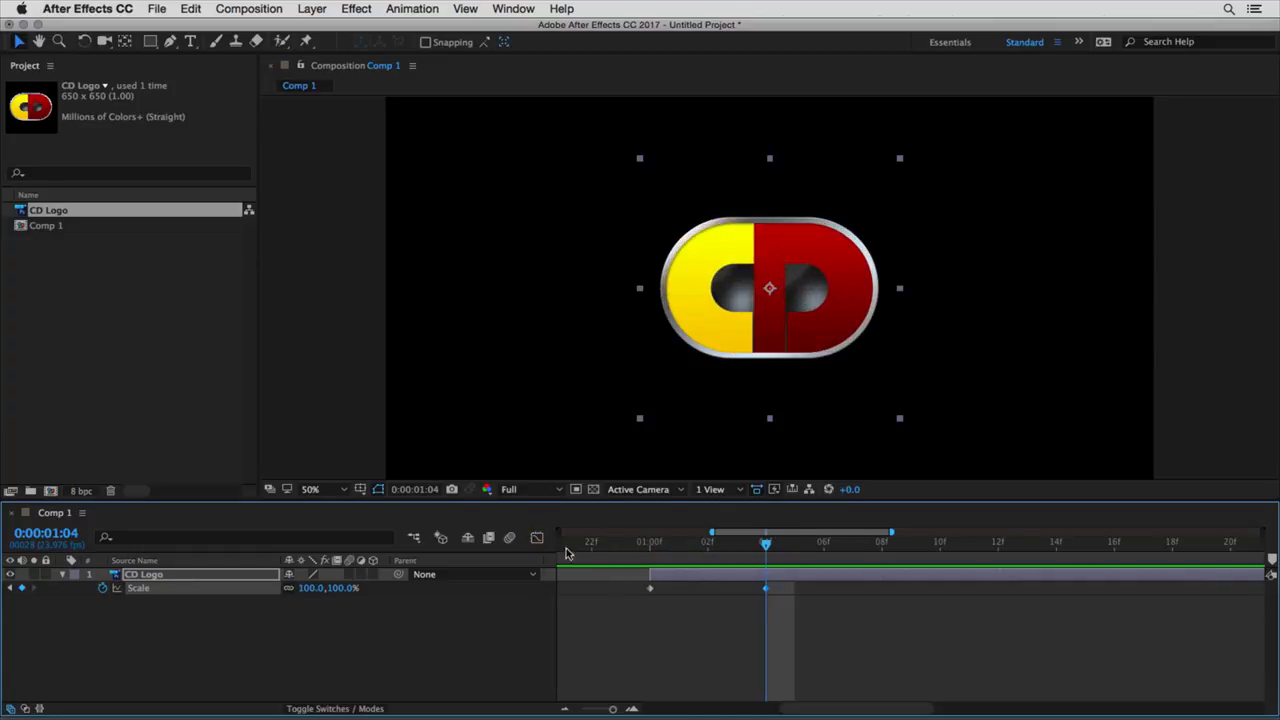
Step: Apply Easy Ease to the 100% Scale keyframe at 0:00:01:04
right_click(763, 592)
mouse_move(848, 703)
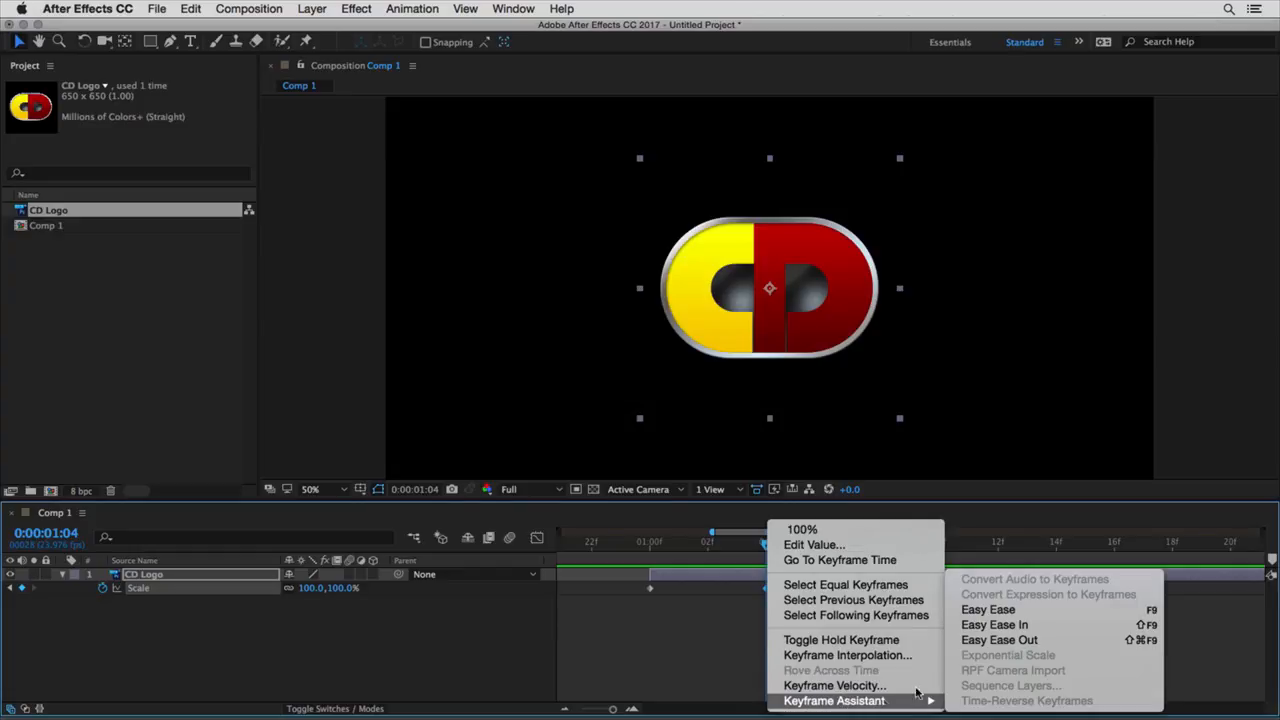
click(1011, 612)
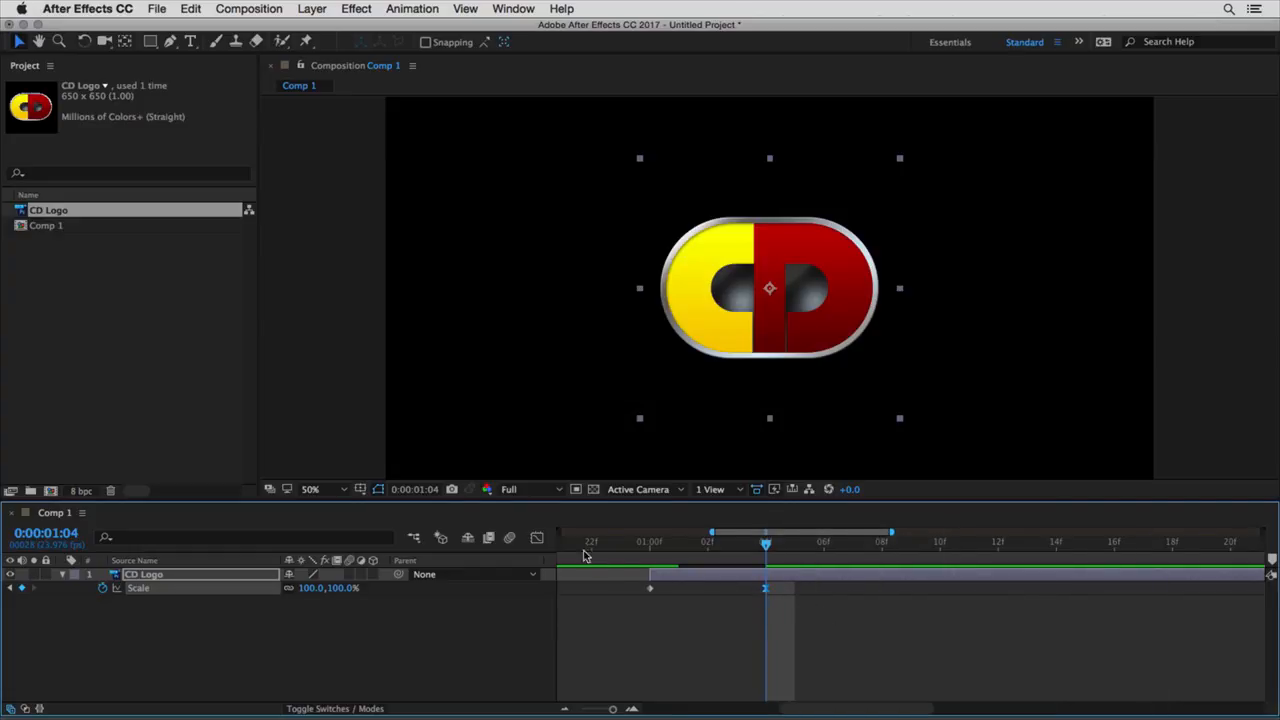
Step: Check the eased Scale curve in the Graph Editor and preview the logo's scale-up in the composition
click(536, 539)
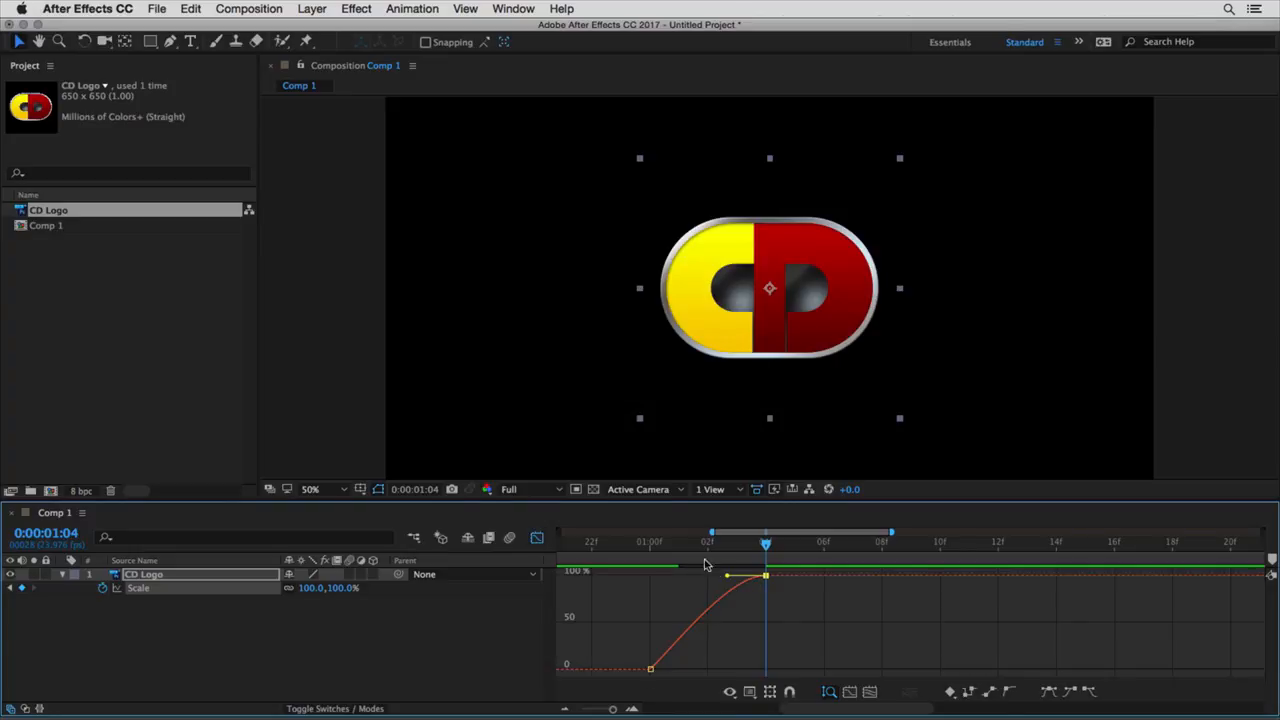
drag(645, 543, 698, 541)
click(538, 538)
key(minus)
key(minus)
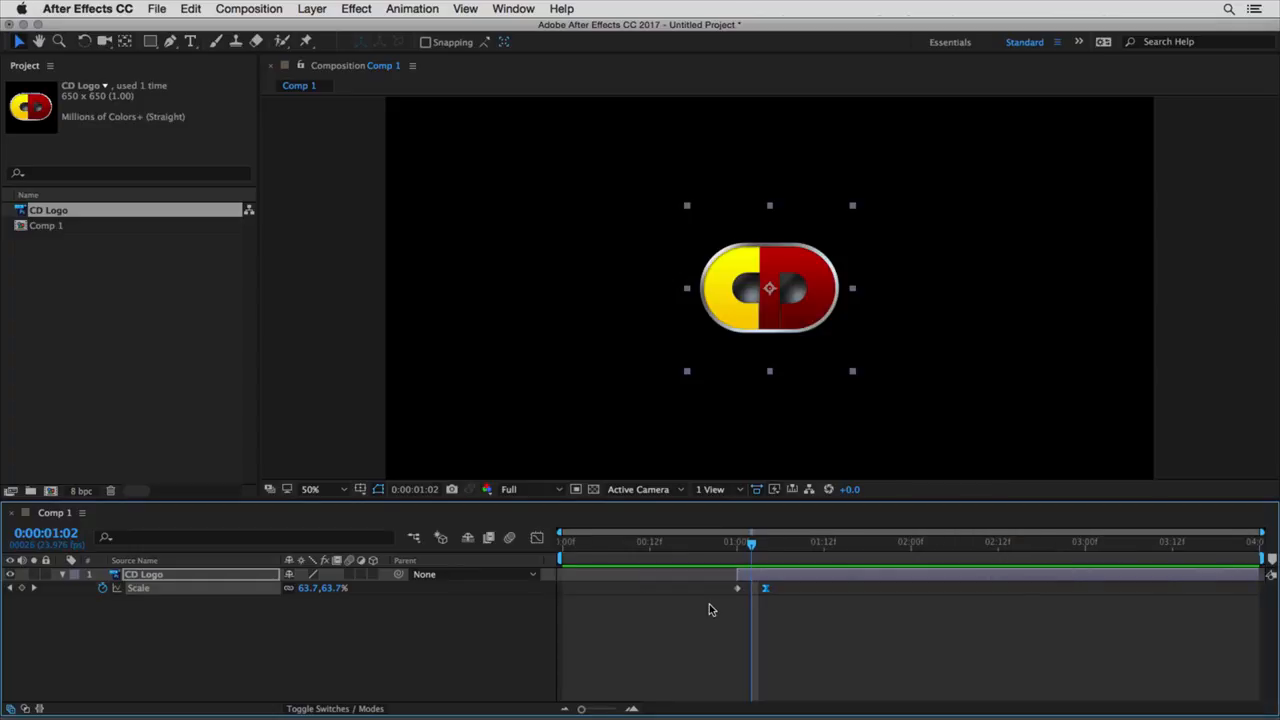
key(space)
mouse_move(763, 543)
mouse_down()
mouse_move(729, 543)
mouse_move(766, 545)
mouse_up()
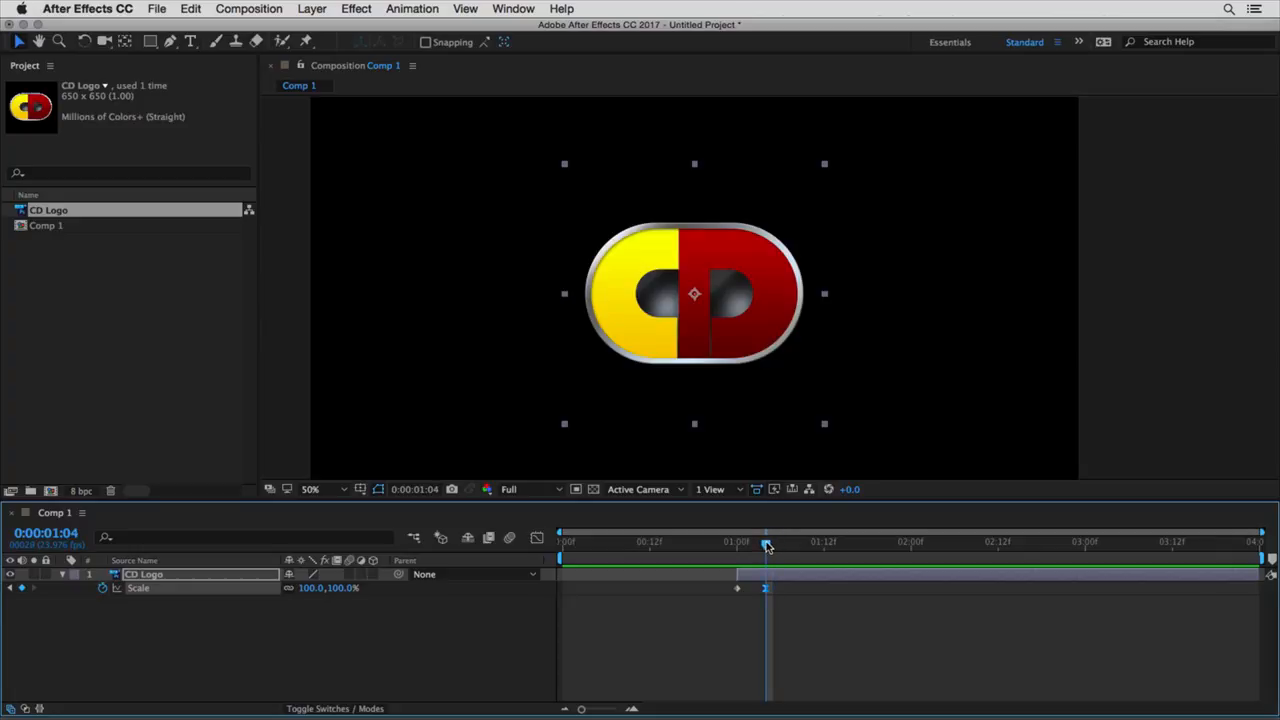
Step: Try enlarging the CD Logo to about 114.8% at 0:00:01:04 and starting an expression on its Scale property
drag(826, 424, 843, 454)
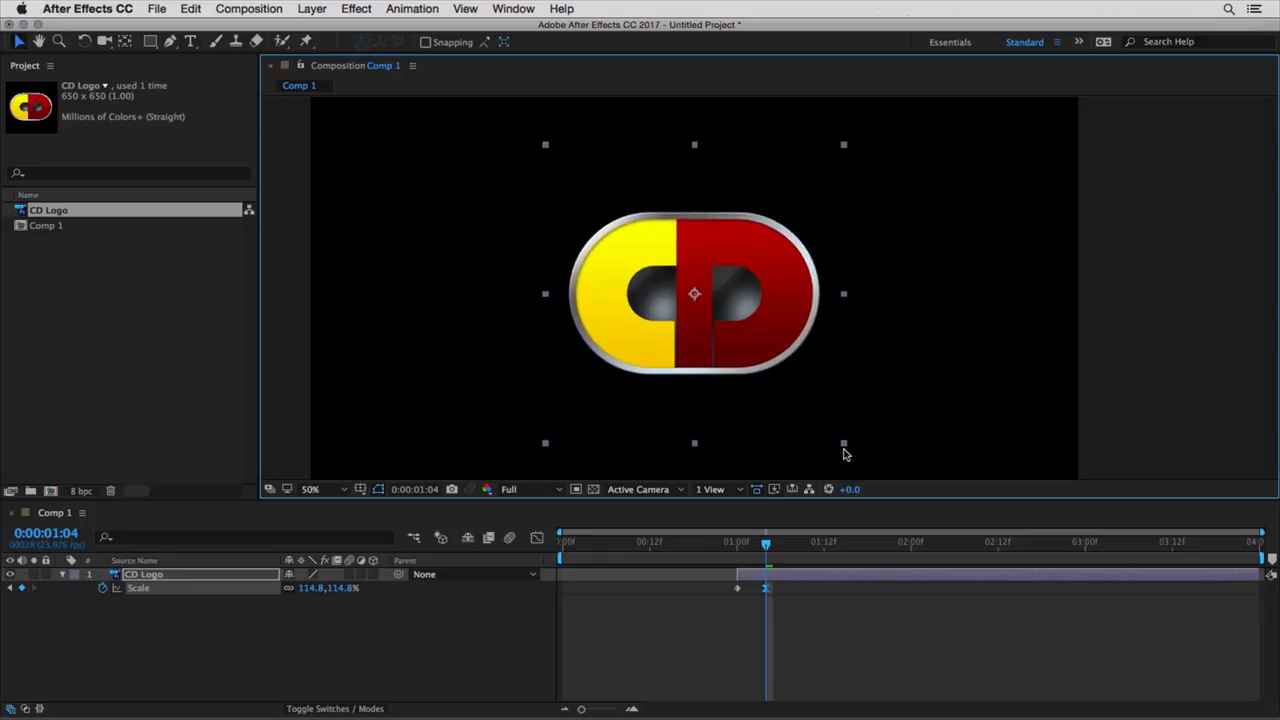
key(super+z)
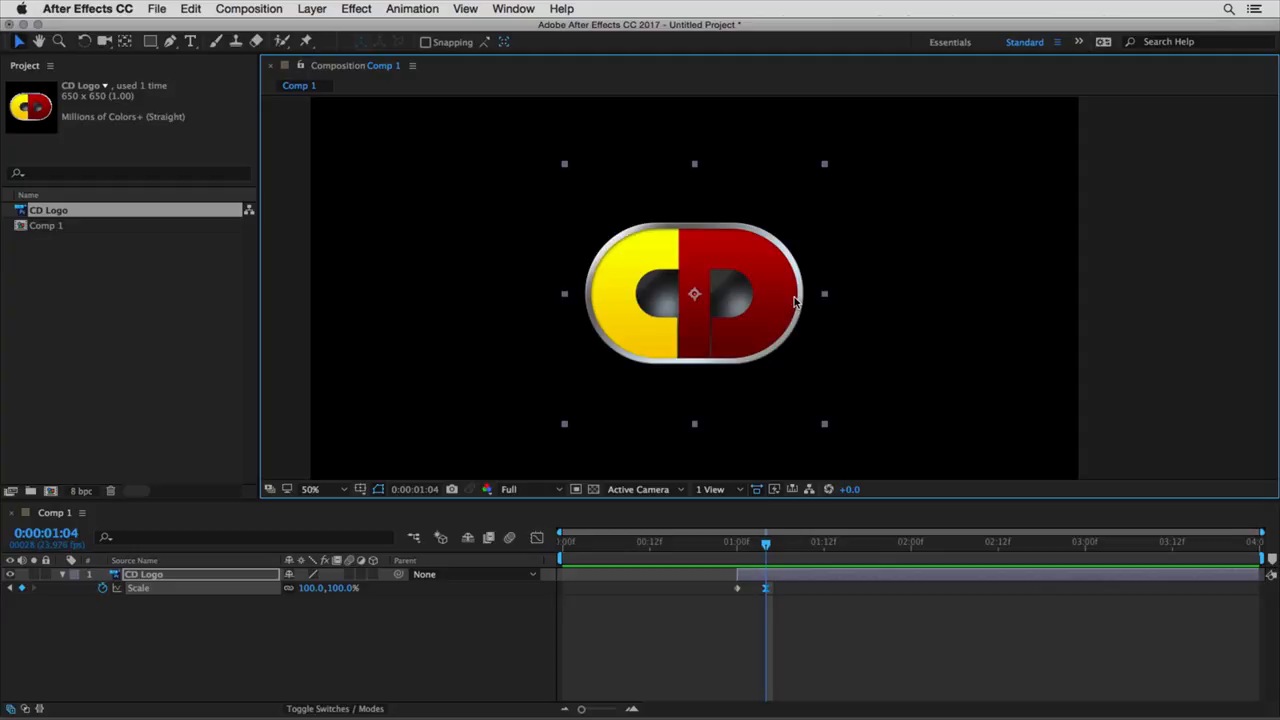
alt+click(102, 588)
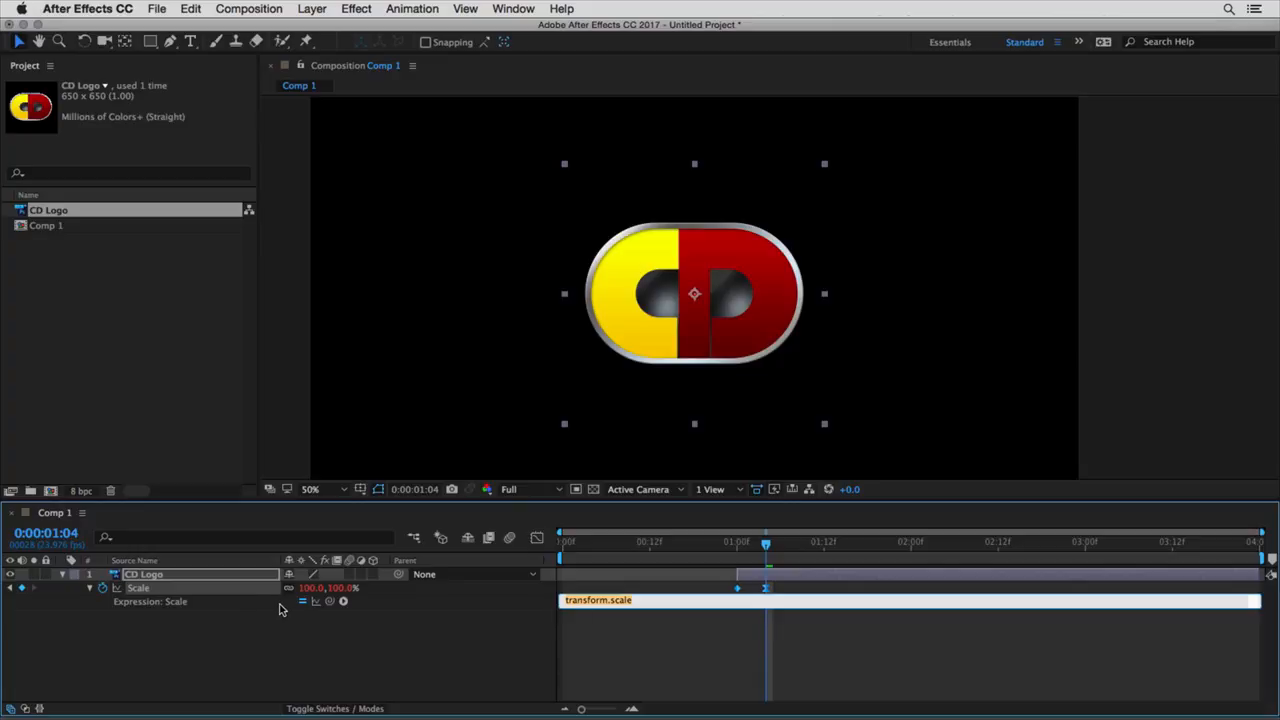
key(Escape)
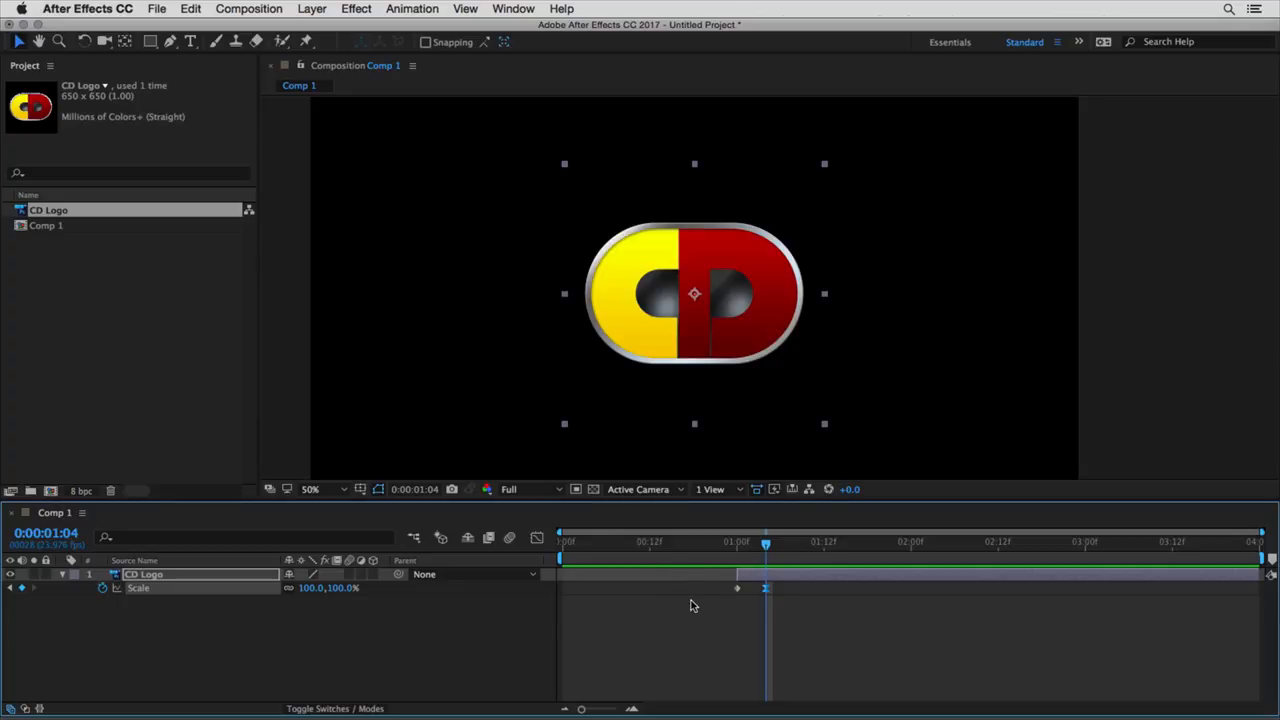
Step: Try shrinking the CD Logo to about 39.7% at 0:00:02:08 and moving it near the frame's upper-right corner
key(comma)
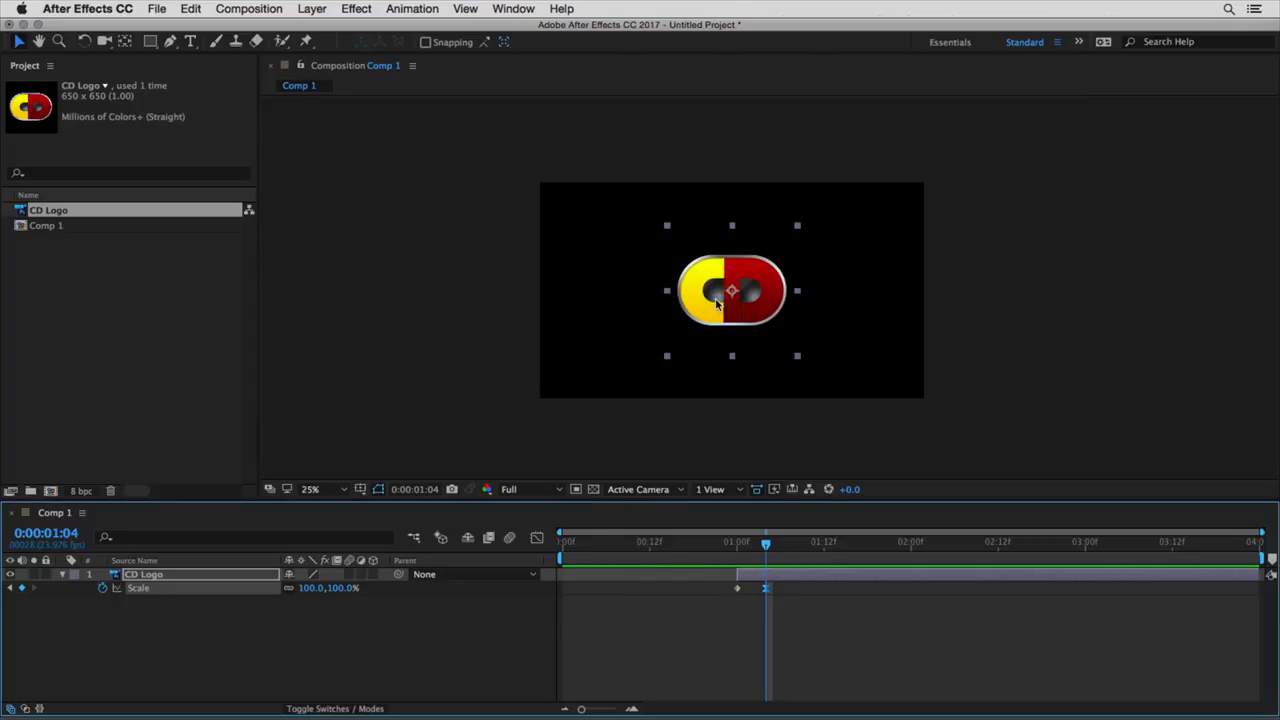
drag(831, 543, 969, 545)
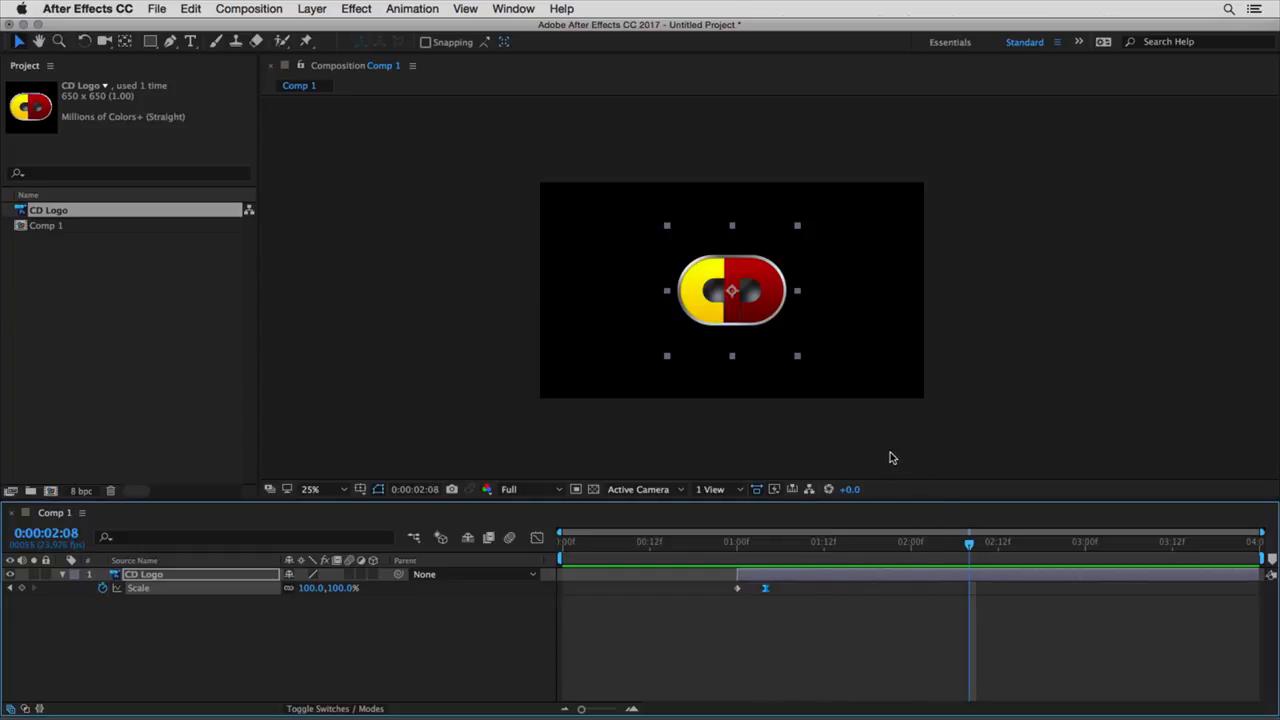
drag(806, 287, 856, 236)
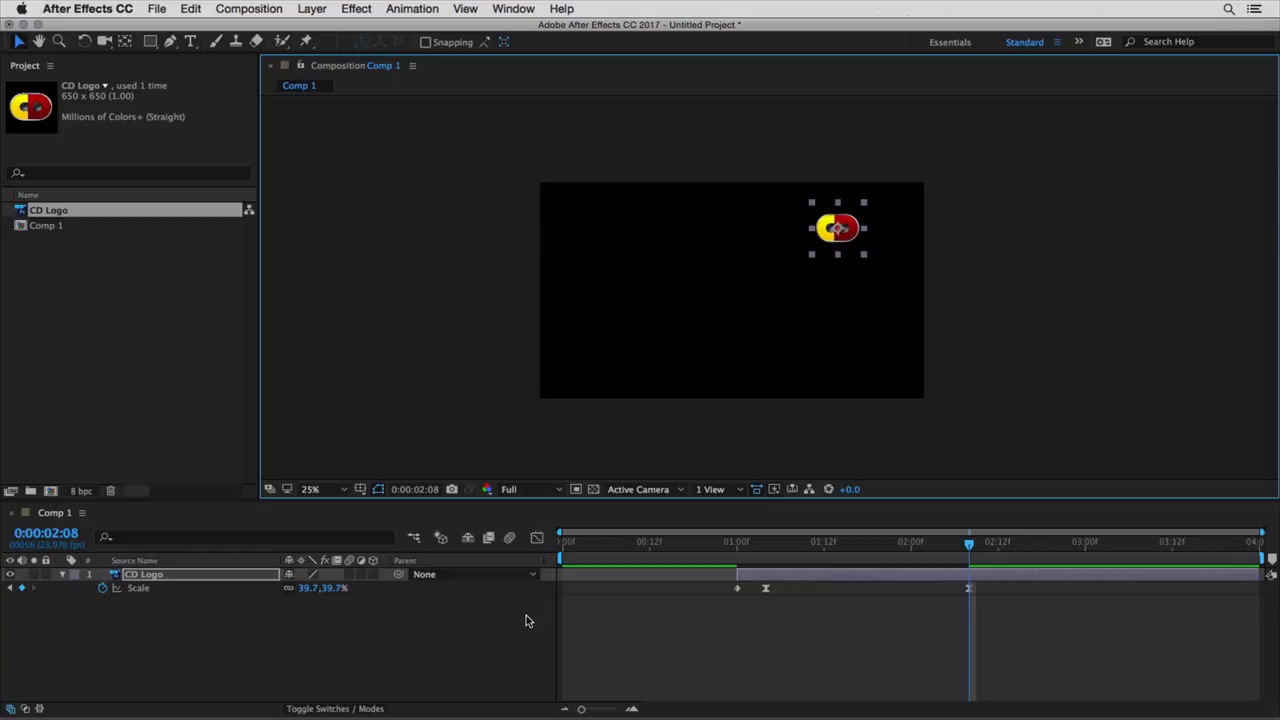
click(356, 9)
mouse_move(430, 191)
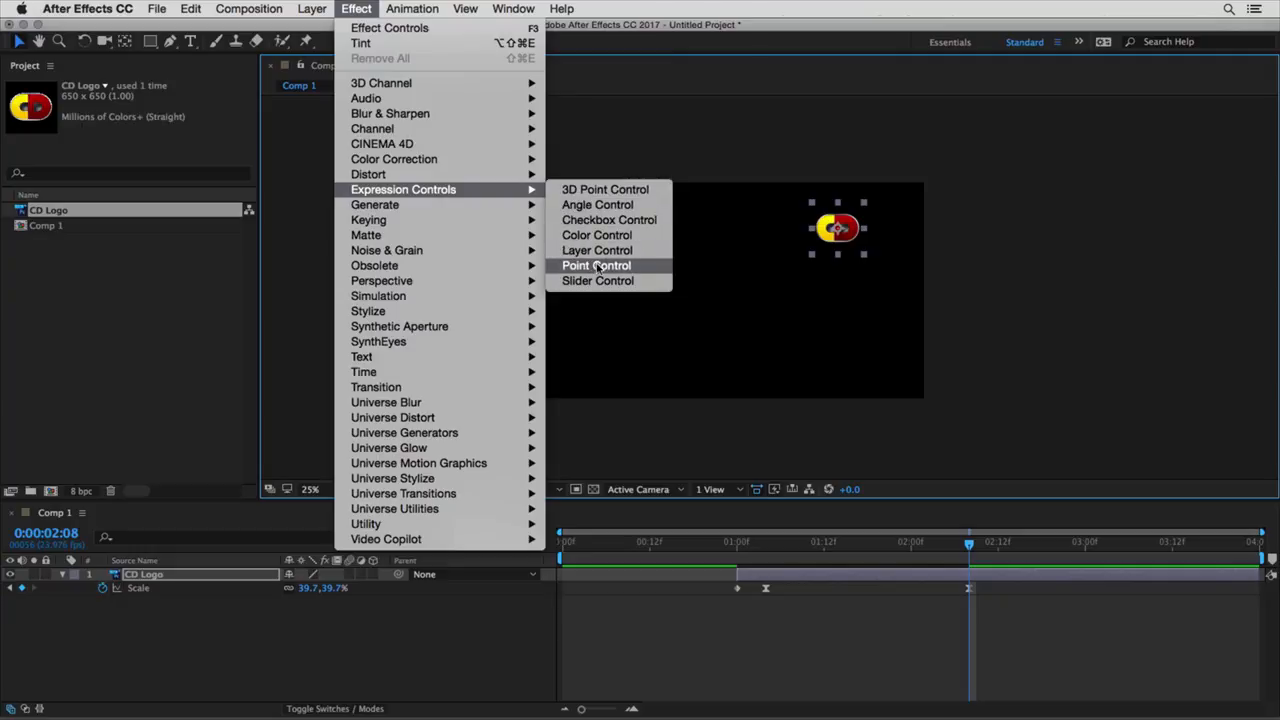
click(363, 9)
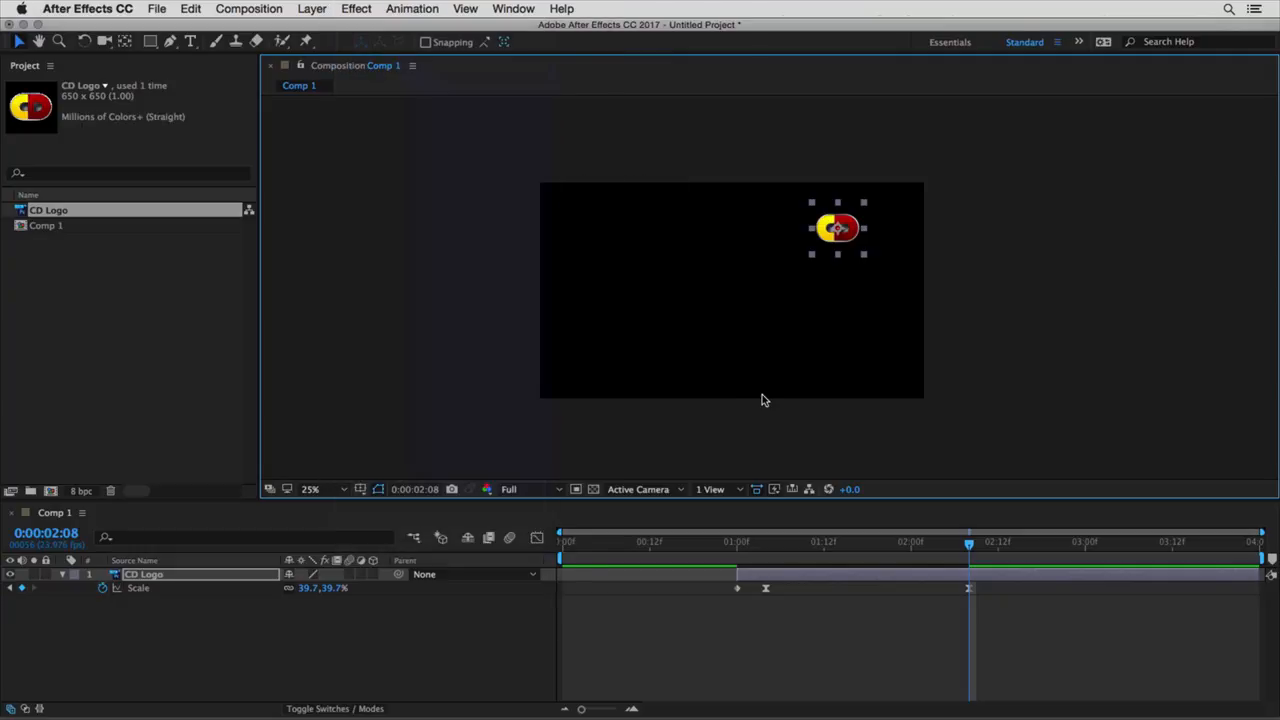
key(super+z)
key(super+z)
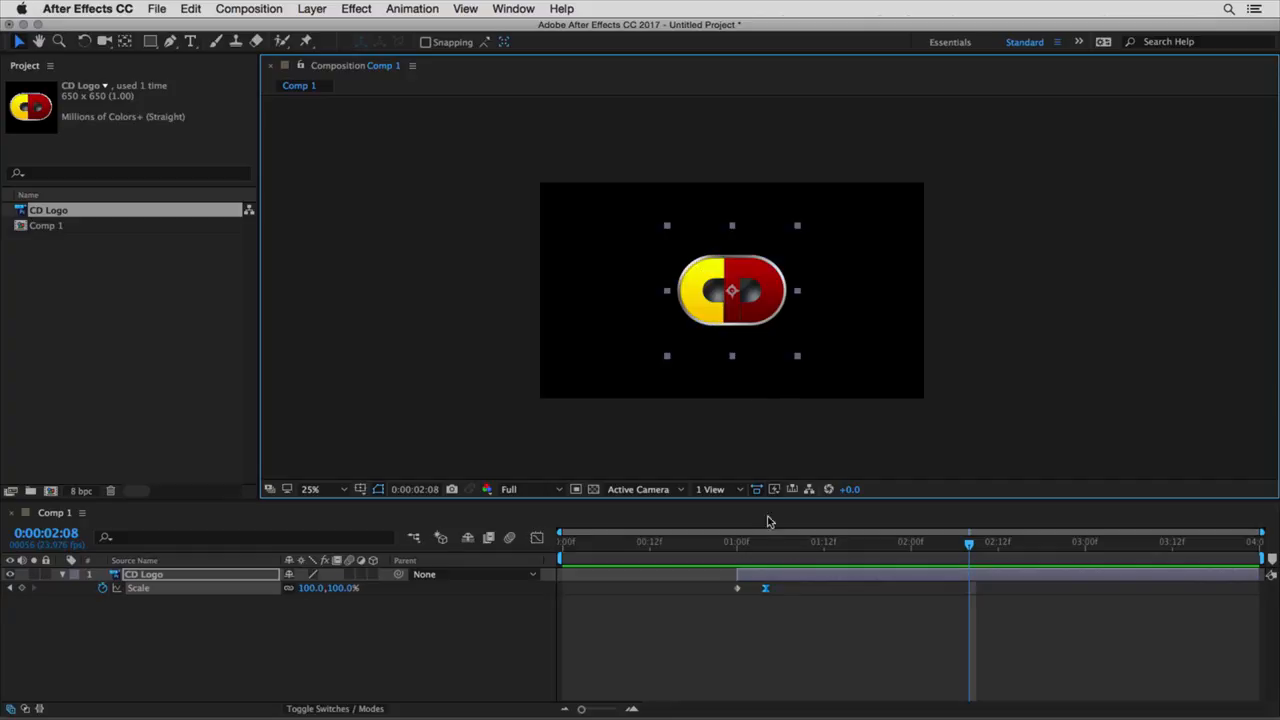
Step: Review the scale-up to 0:00:01:04 and add a Scale keyframe two frames after it, at 0:00:01:06
scroll(764, 423, up, 2)
drag(728, 545, 767, 548)
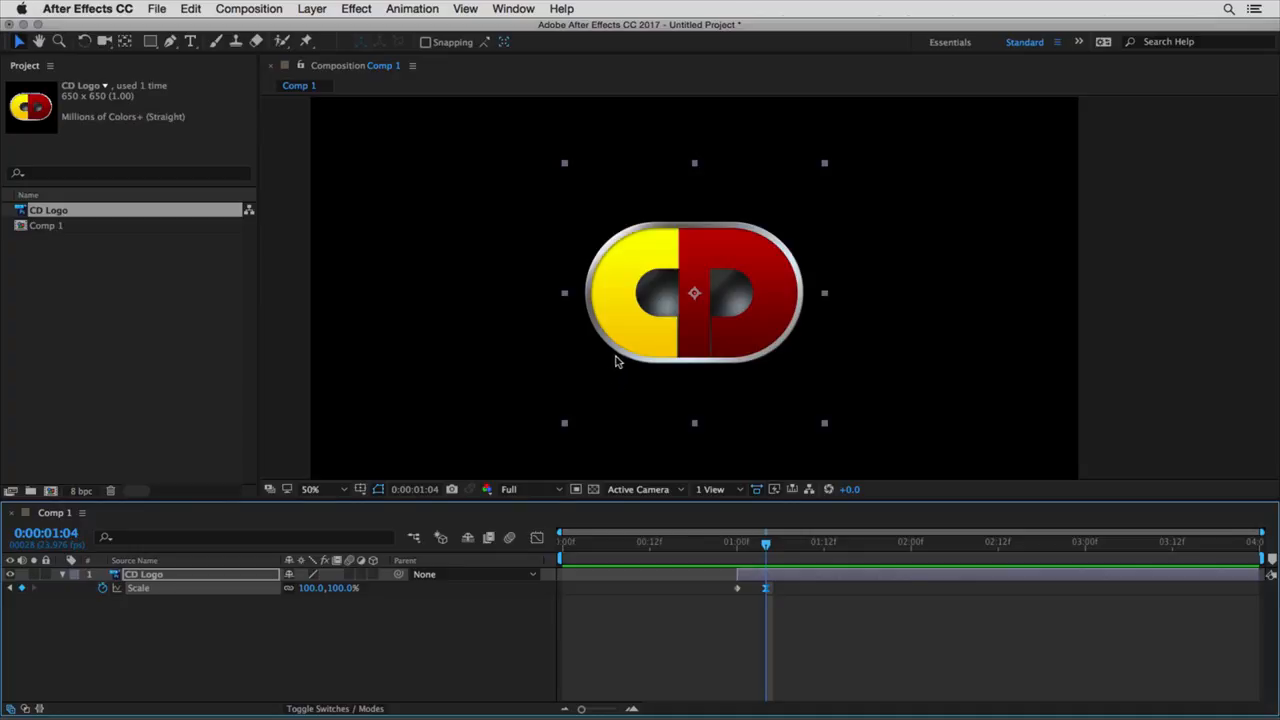
mouse_move(764, 546)
mouse_down()
mouse_move(740, 546)
mouse_move(766, 546)
mouse_up()
drag(736, 546, 768, 558)
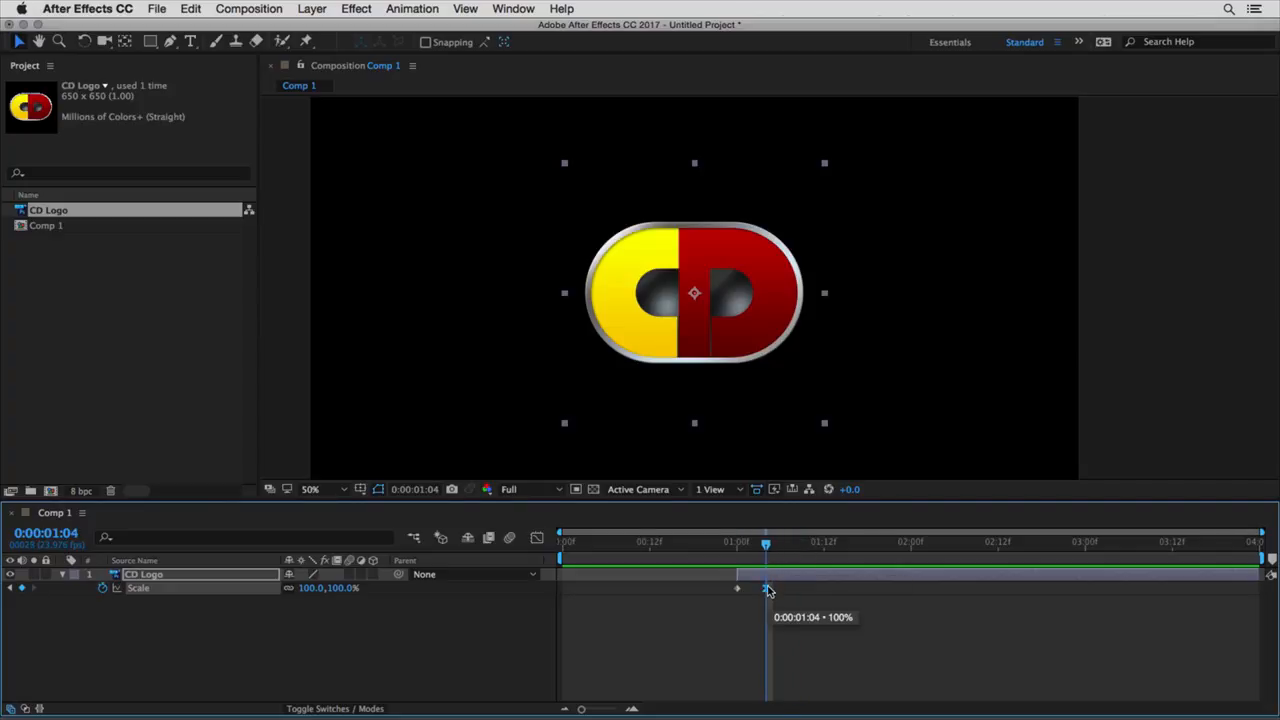
key(Page_Down)
key(Page_Down)
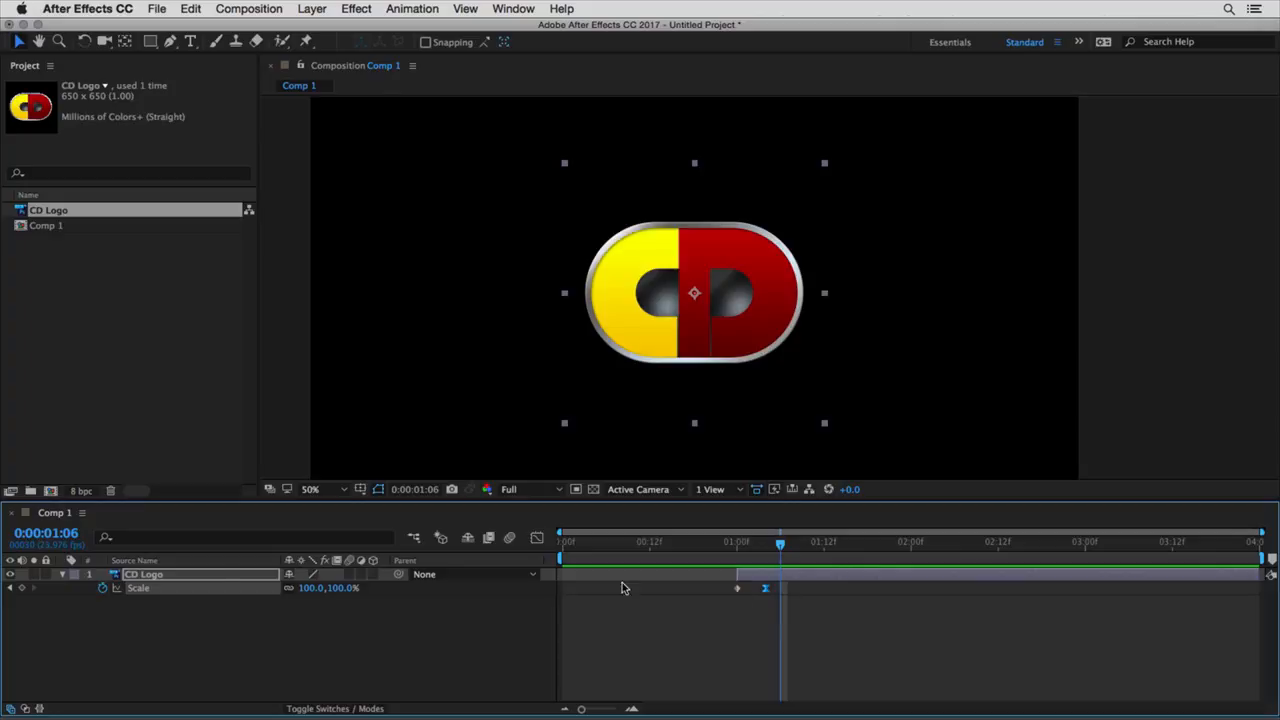
click(22, 589)
Step: Add further Scale keyframes to the CD Logo layer at 0:00:01:09 and 0:00:01:13
key(Page_Down)
key(Page_Down)
key(Page_Down)
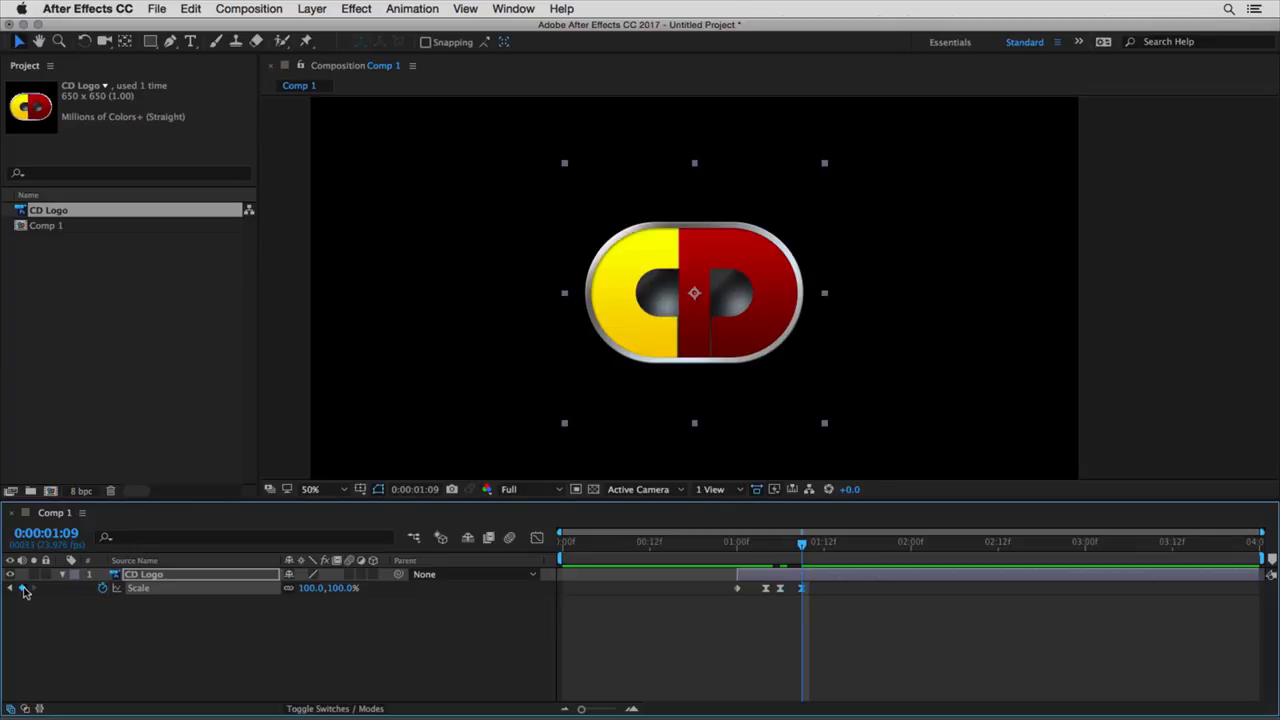
key(Page_Down)
key(Page_Down)
key(Page_Down)
key(Page_Down)
click(22, 589)
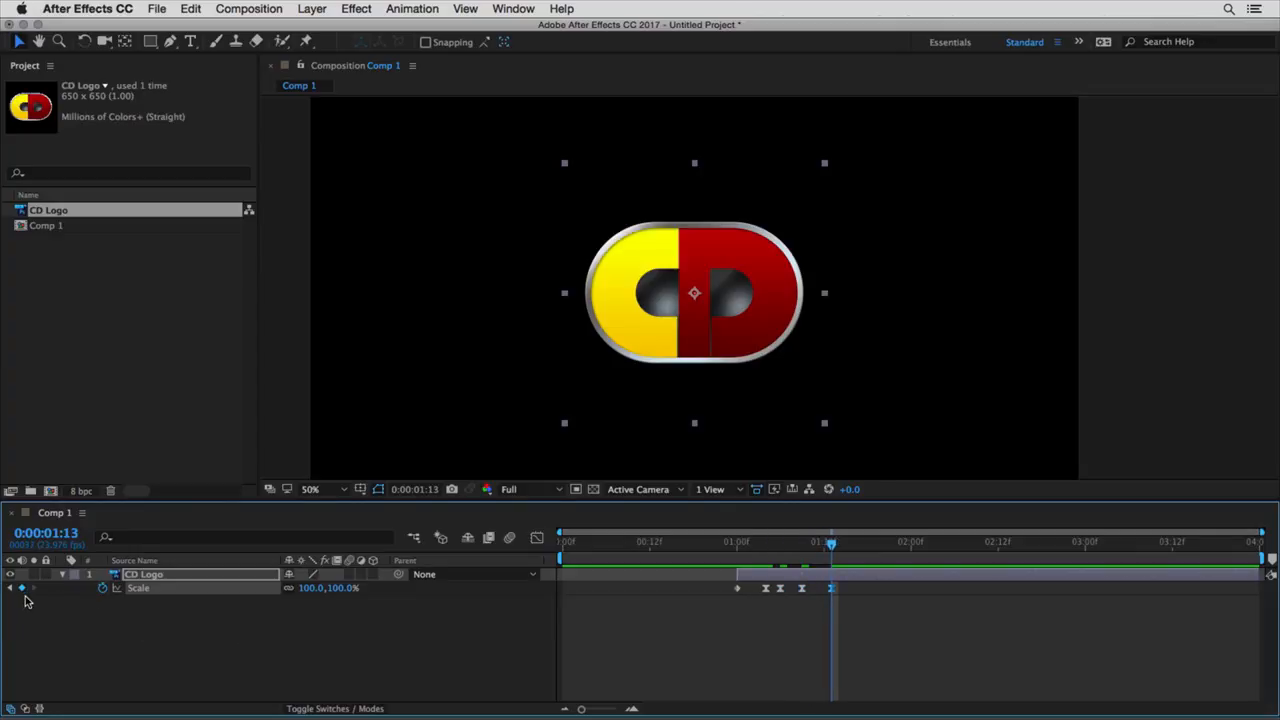
Step: Add a Scale keyframe to the CD Logo layer at 0:00:01:18, five frames after the 0:00:01:13 keyframe
key(Page_Down)
key(Page_Down)
key(Page_Down)
key(Page_Down)
key(Page_Down)
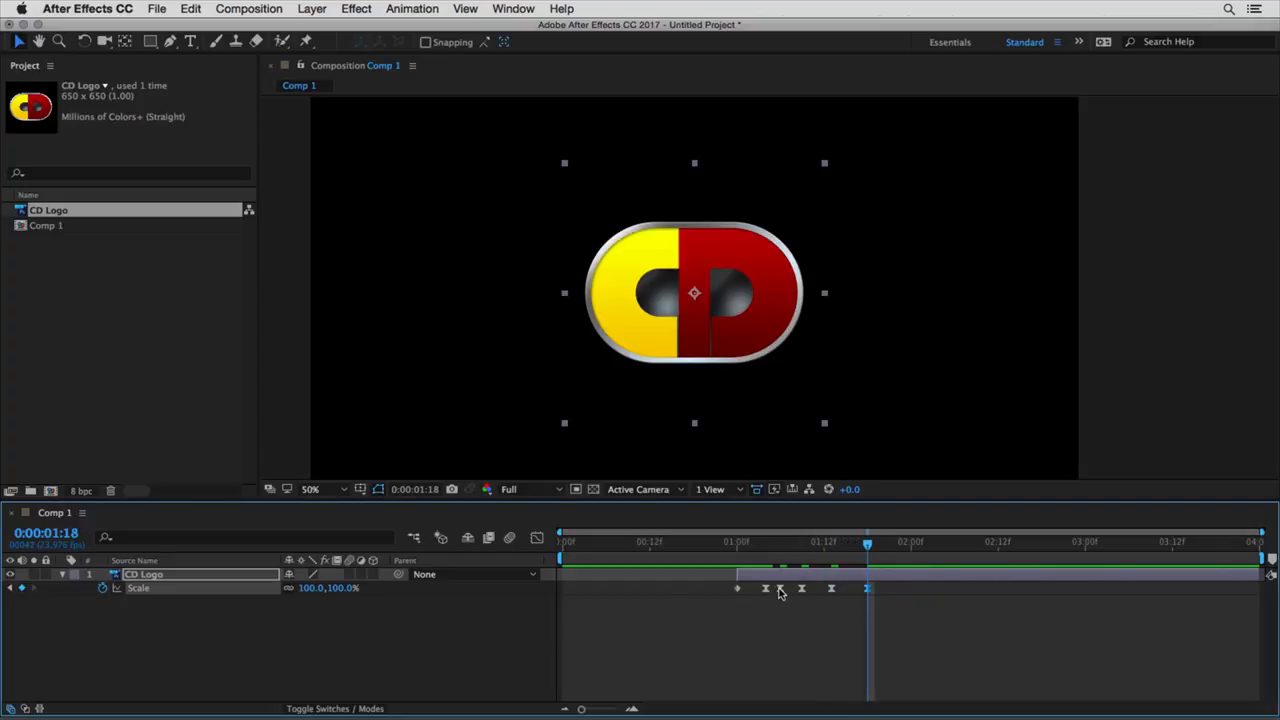
drag(745, 546, 802, 549)
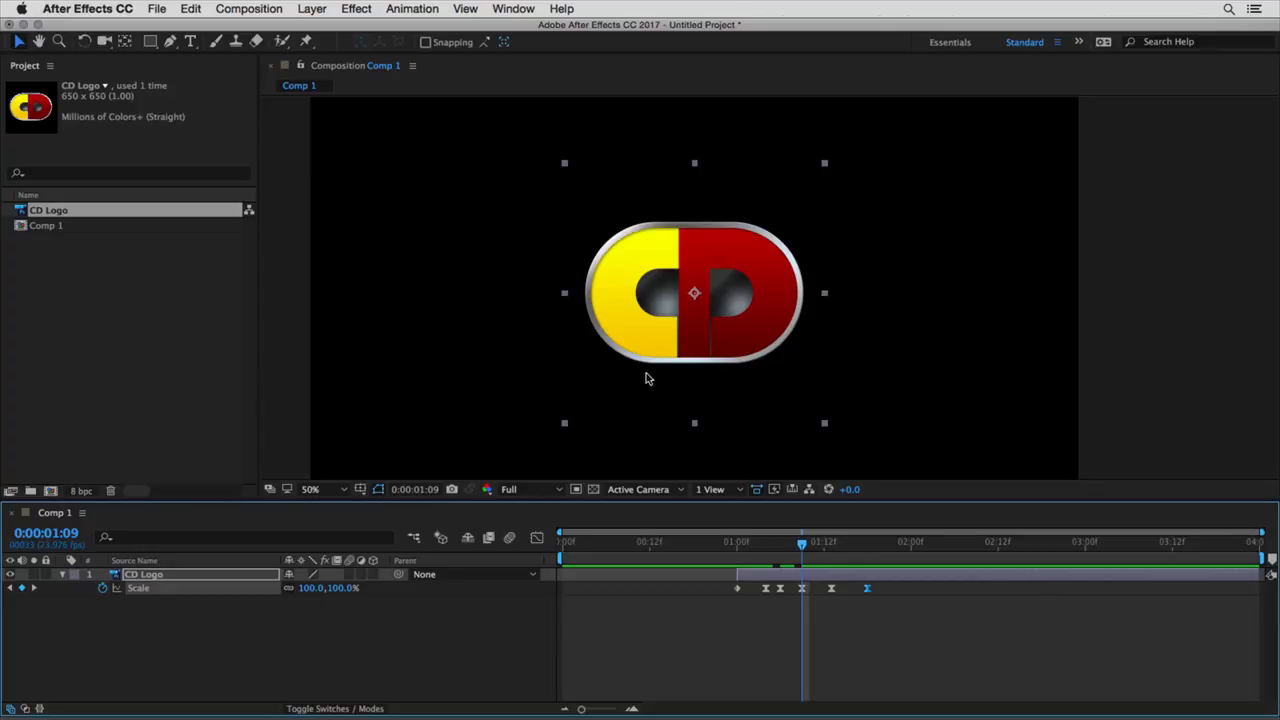
key(shift+Page_Down)
key(Page_Up)
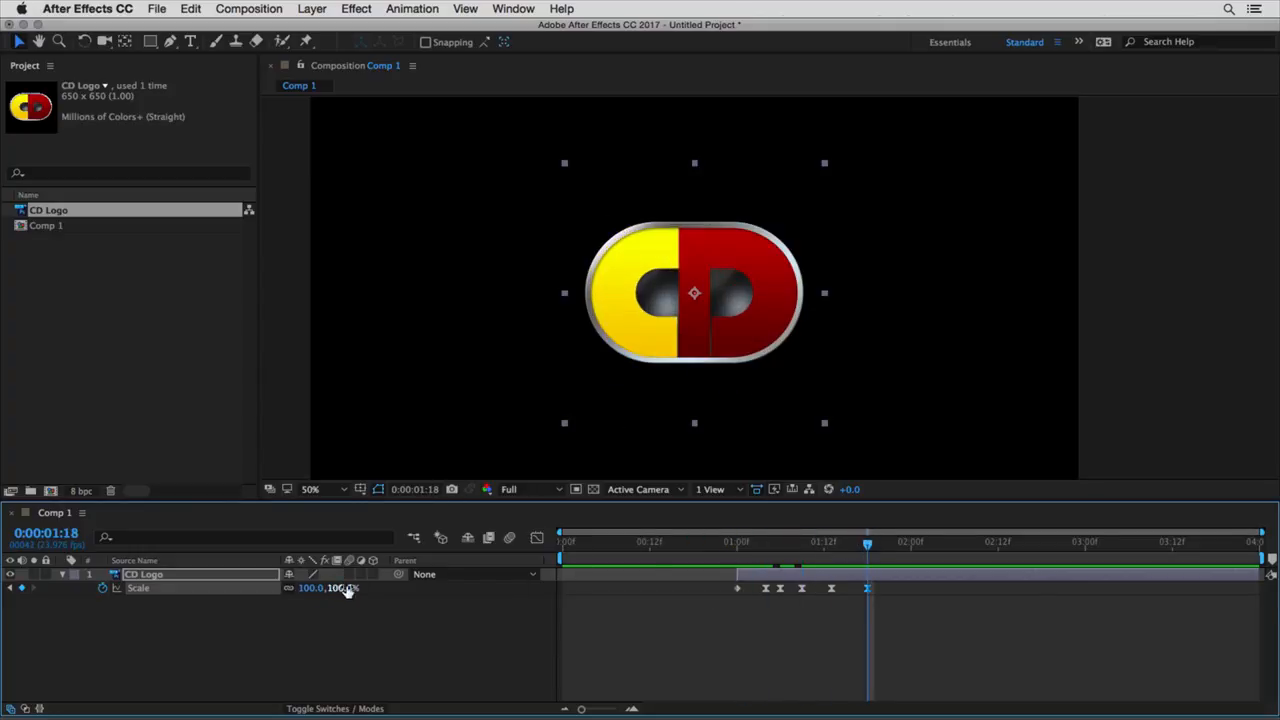
Step: Enlarge the CD Logo to about 116.6% at 0:00:01:04 and shrink it to about 94.5% at 0:00:01:06
click(737, 545)
drag(737, 550, 849, 601)
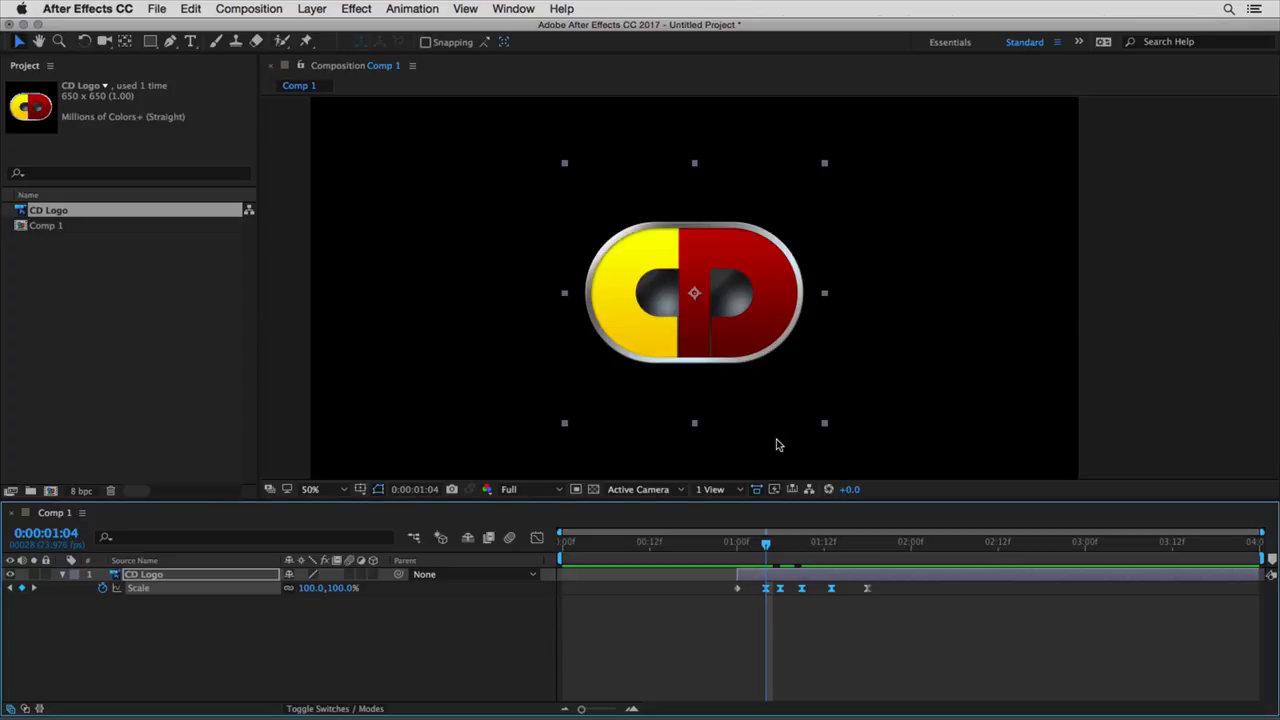
click(747, 620)
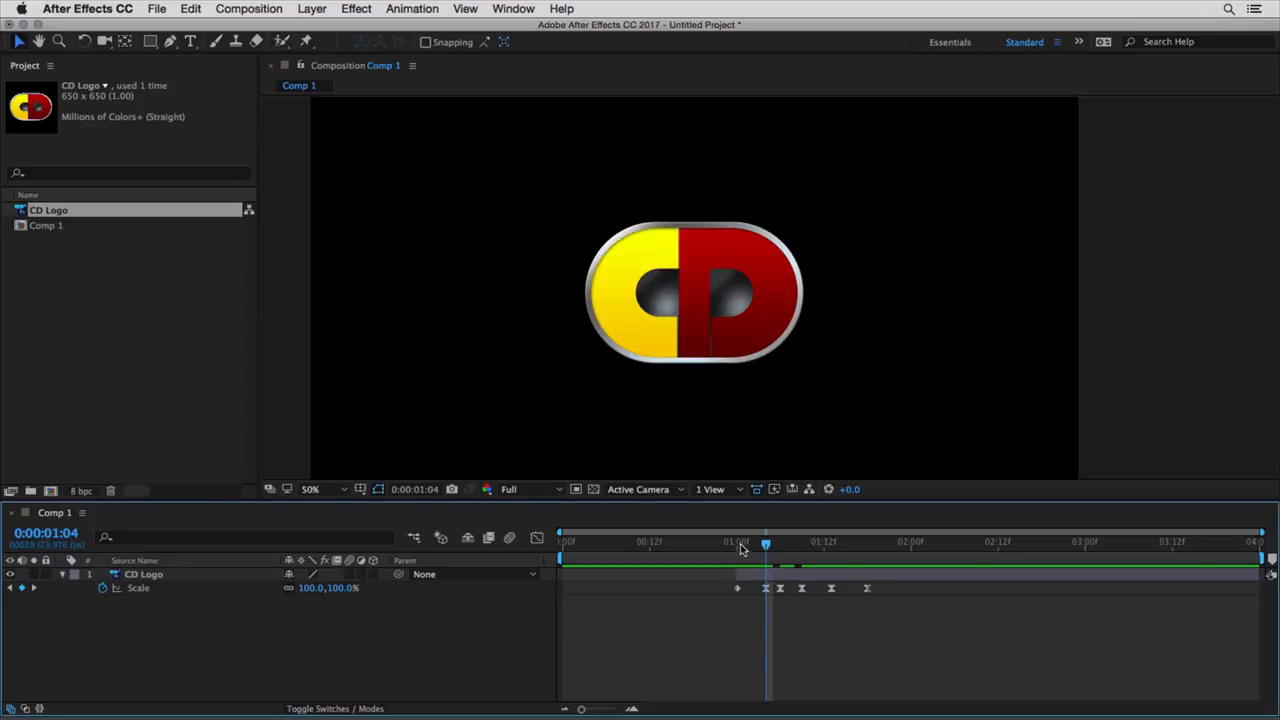
click(768, 400)
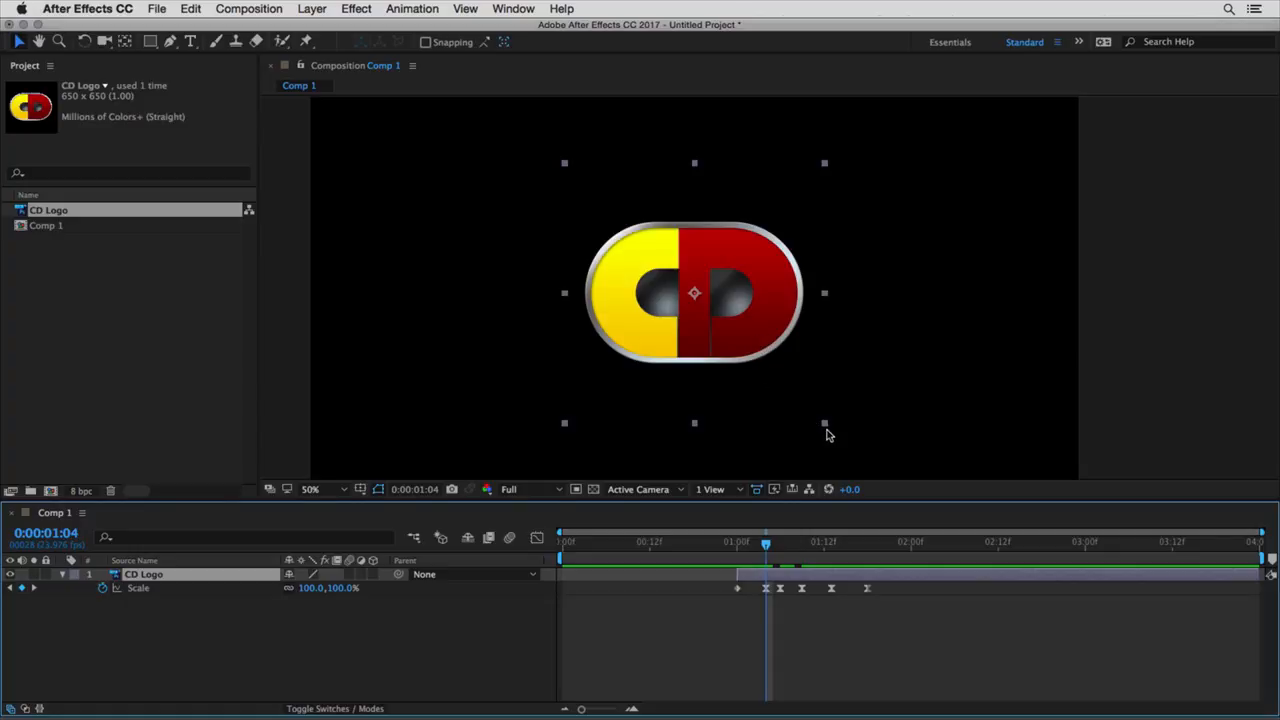
drag(826, 427, 863, 446)
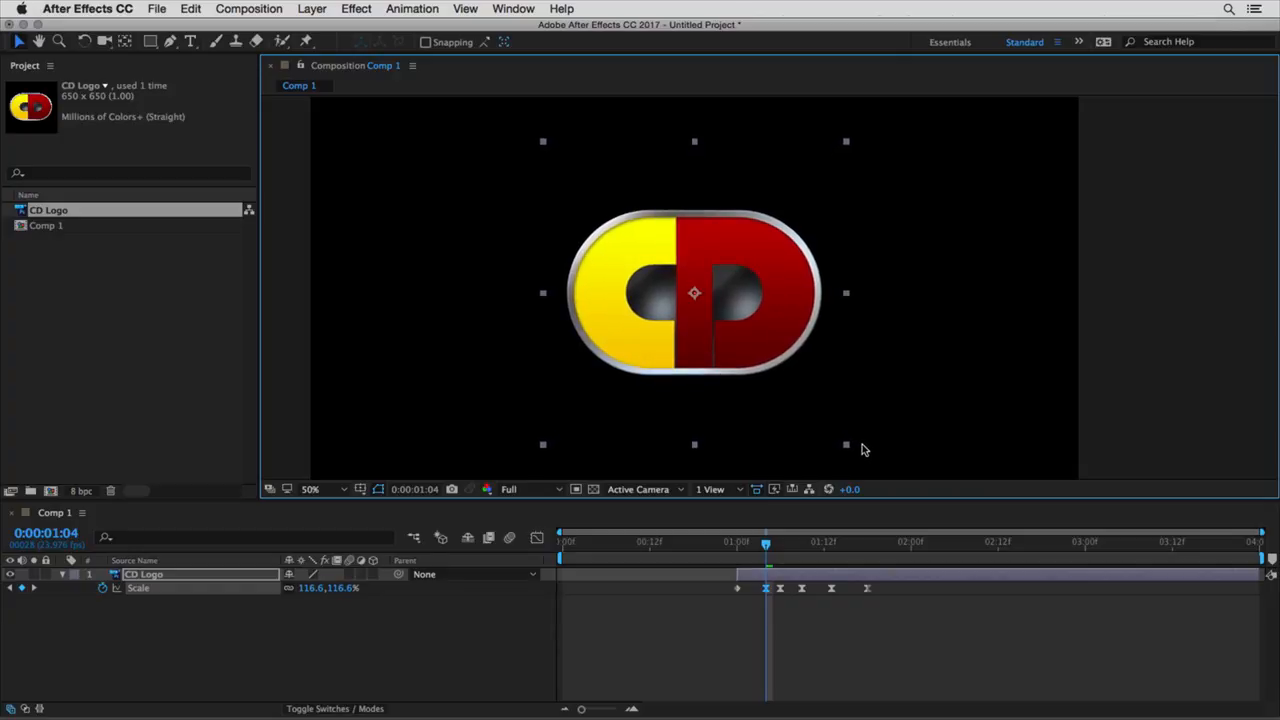
click(780, 545)
drag(826, 426, 818, 420)
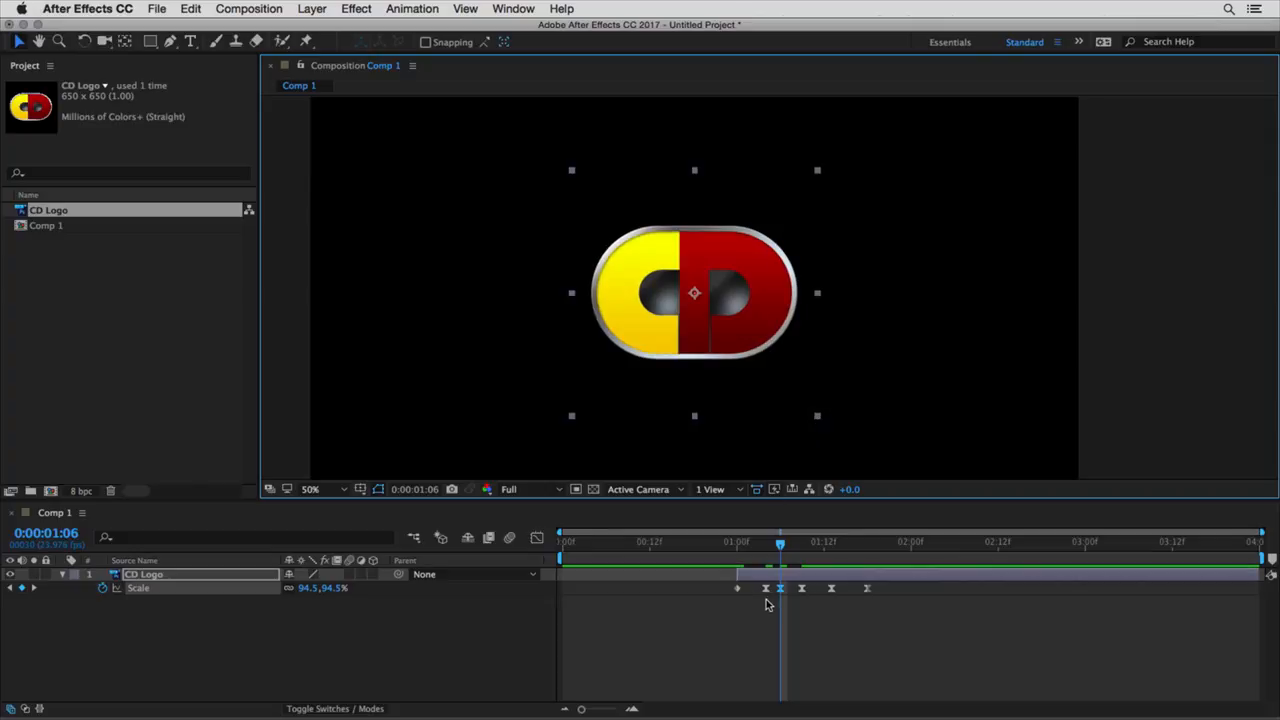
Step: Enlarge the CD Logo slightly to about 102.5% at 0:00:01:09 and shrink it to about 97.5% at 0:00:01:13
click(802, 543)
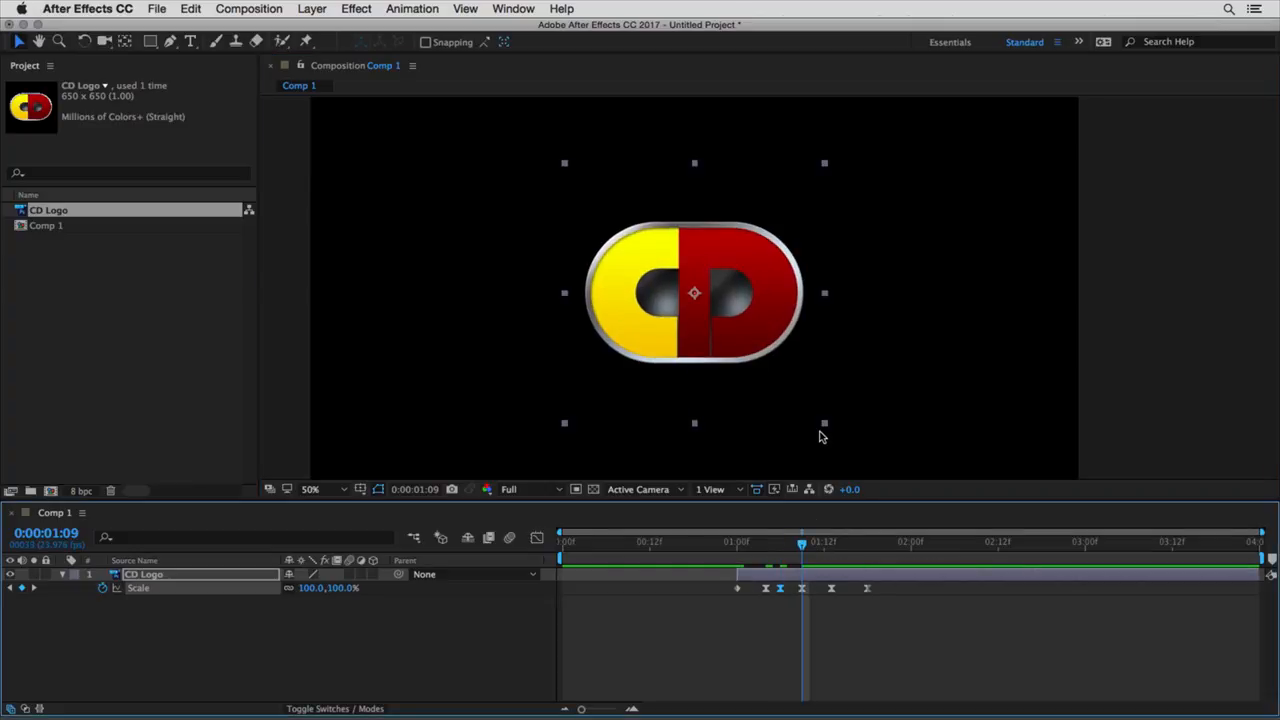
drag(824, 428, 827, 431)
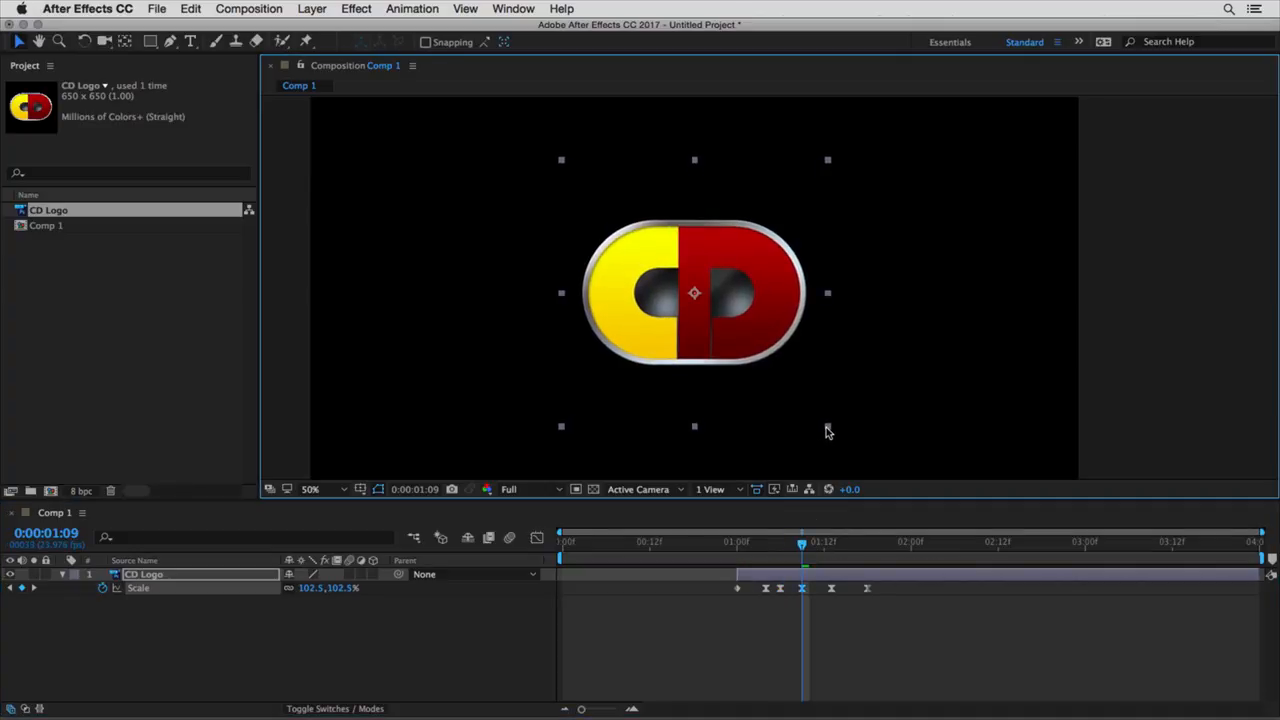
click(831, 544)
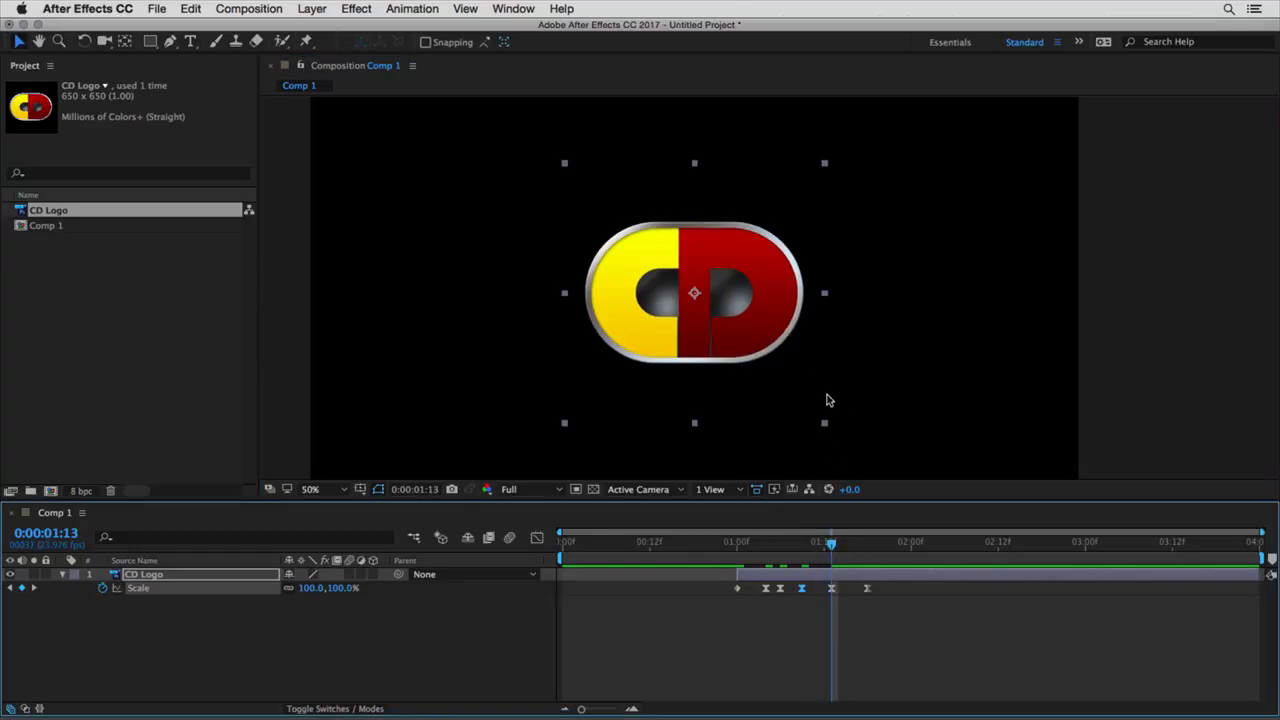
drag(825, 428, 821, 425)
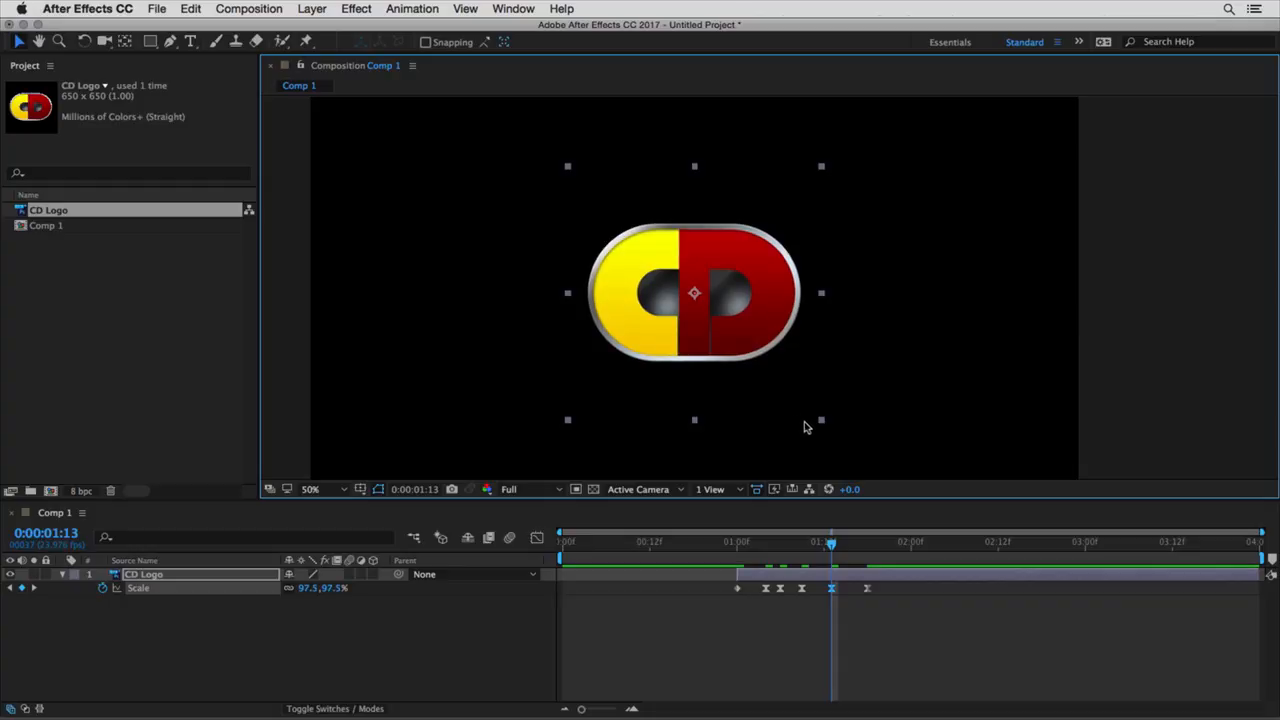
Step: Preview the logo's scale bounce and review its Scale keyframes between 0:00:01:04 and 0:00:01:18
key(space)
key(space)
drag(755, 326, 799, 327)
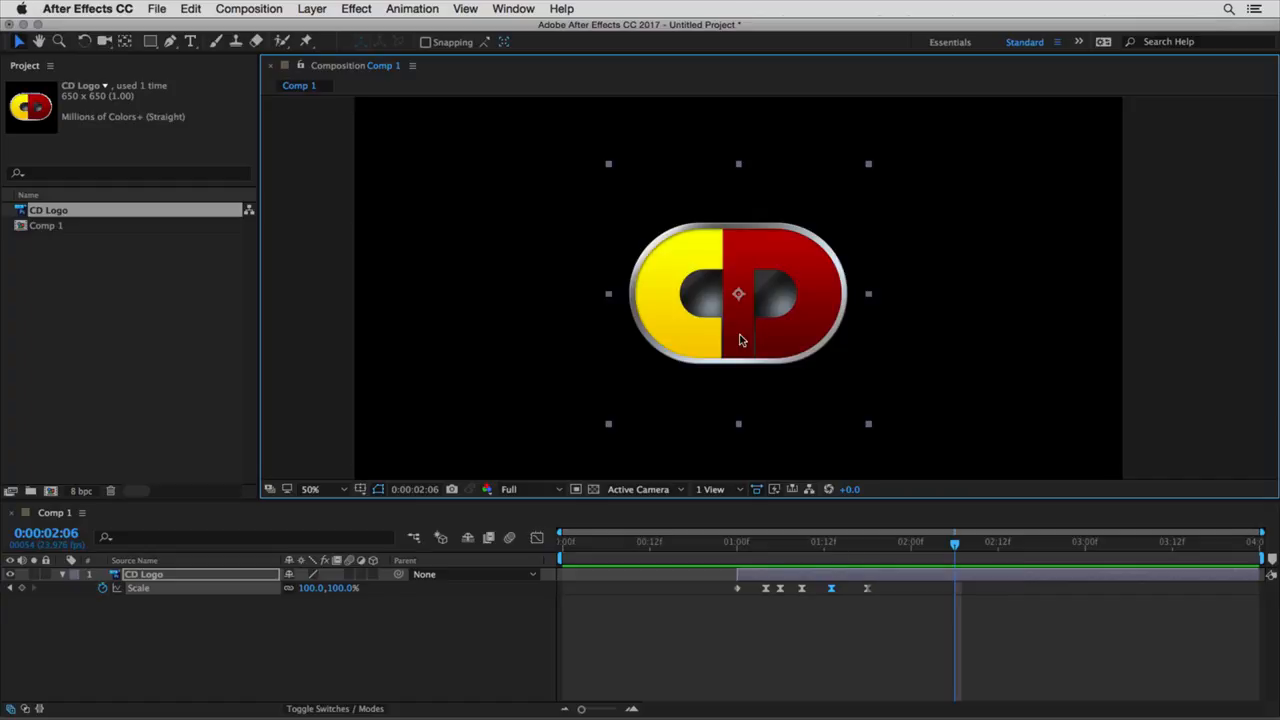
key(space)
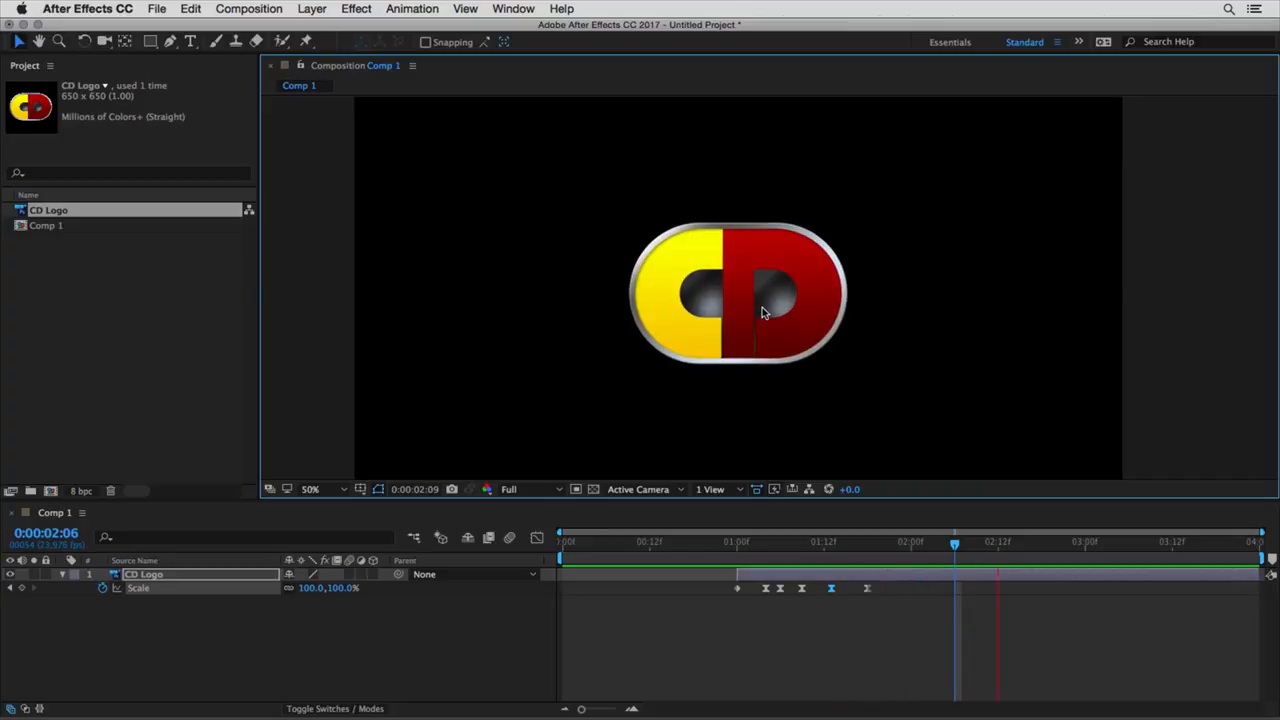
drag(752, 548, 825, 547)
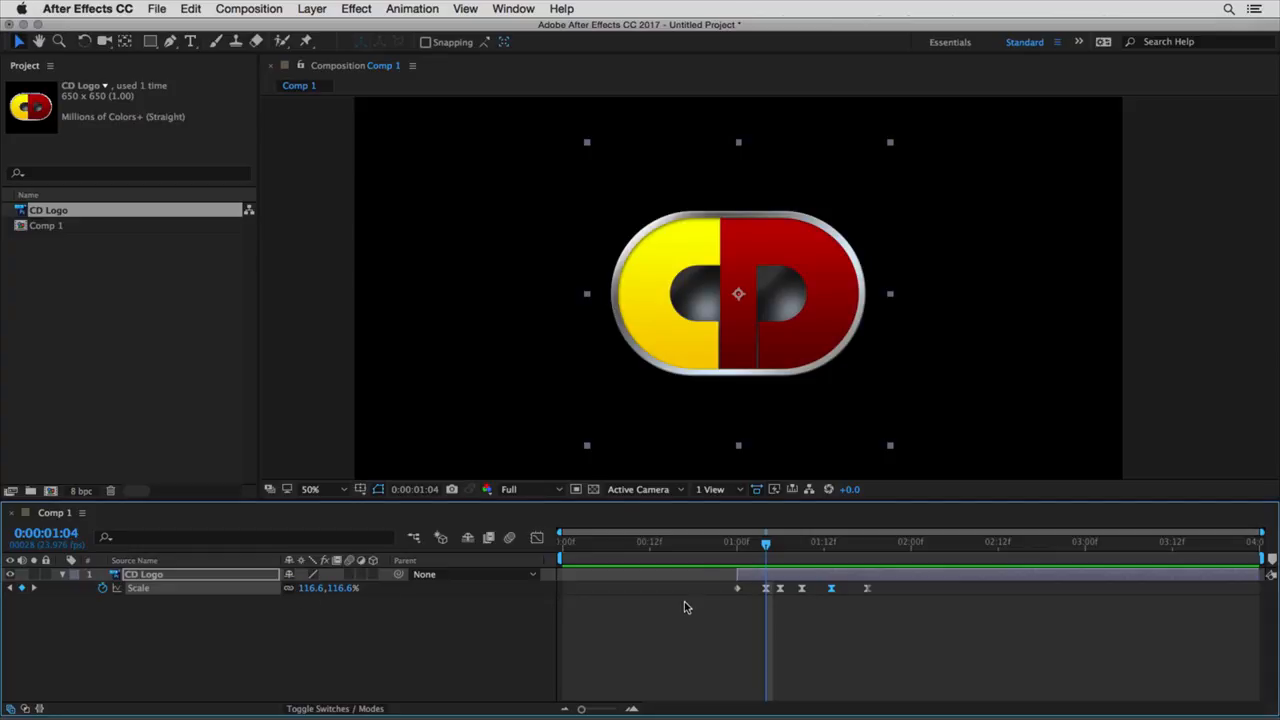
click(867, 543)
Step: Set the CD Logo's Scale to 120% at the 0:00:01:04 keyframe and 90% at the 0:00:01:06 keyframe
drag(867, 545, 766, 545)
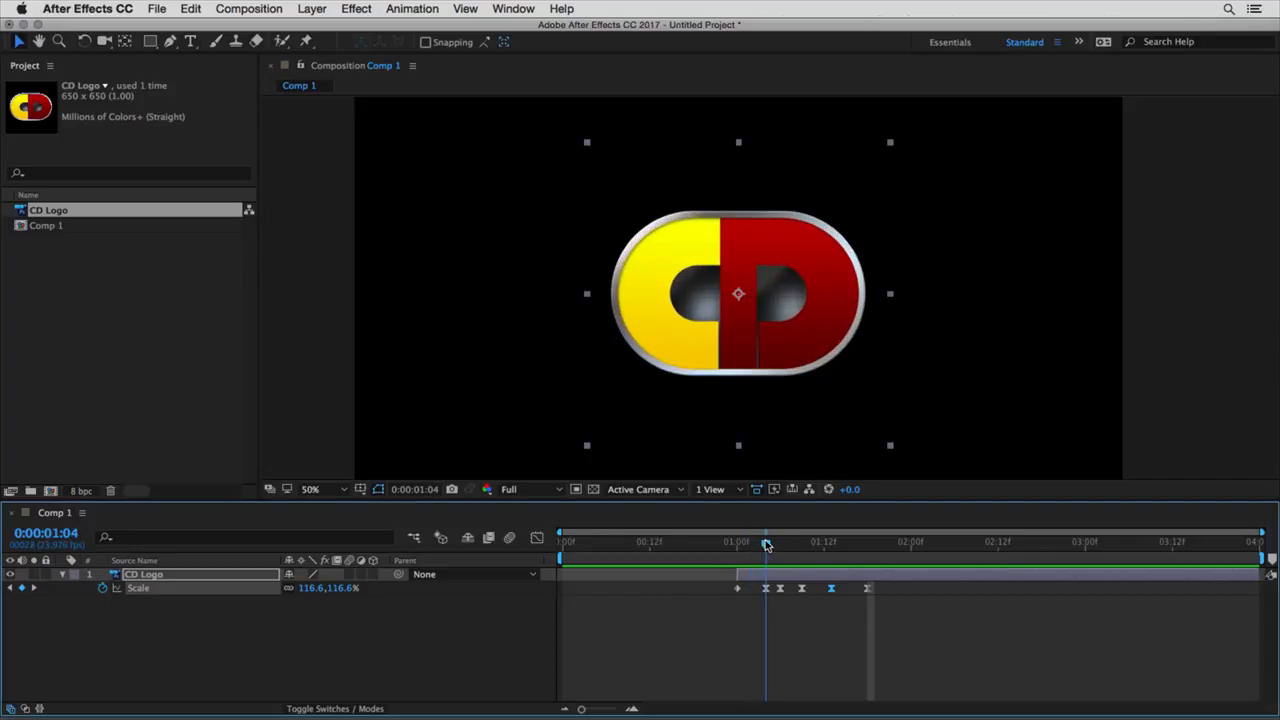
click(303, 588)
text(120)
key(Return)
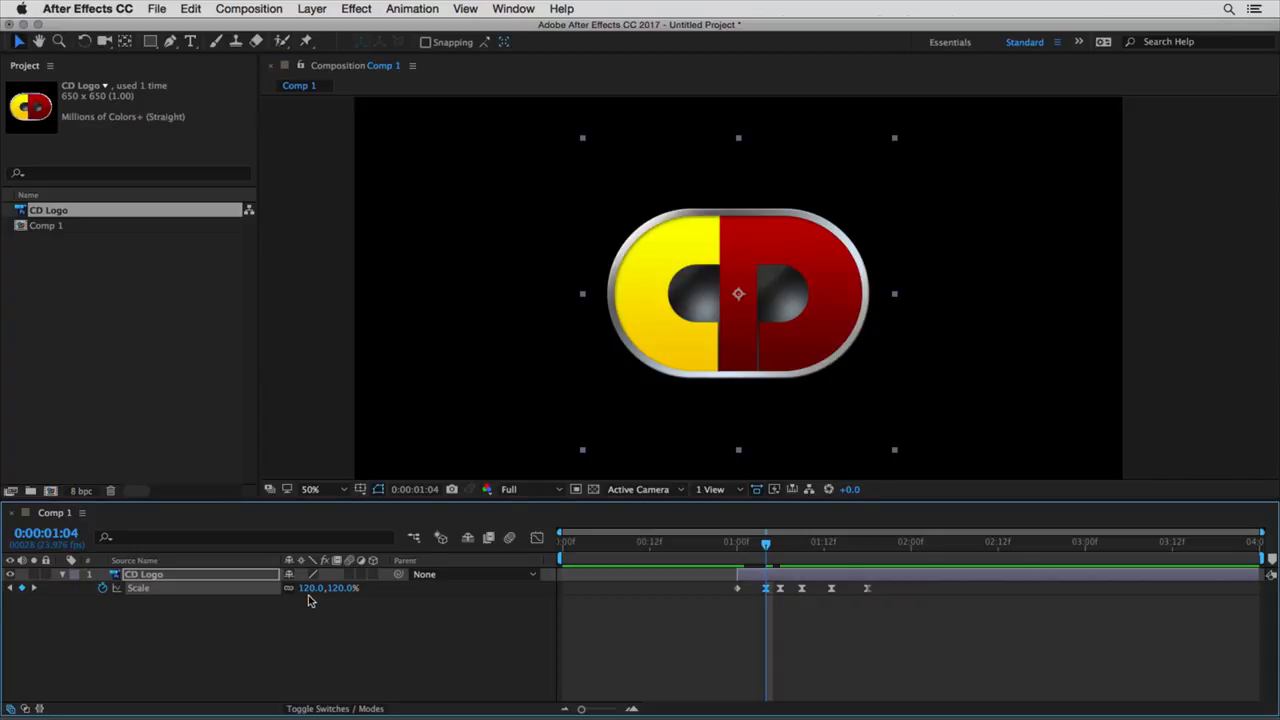
click(781, 543)
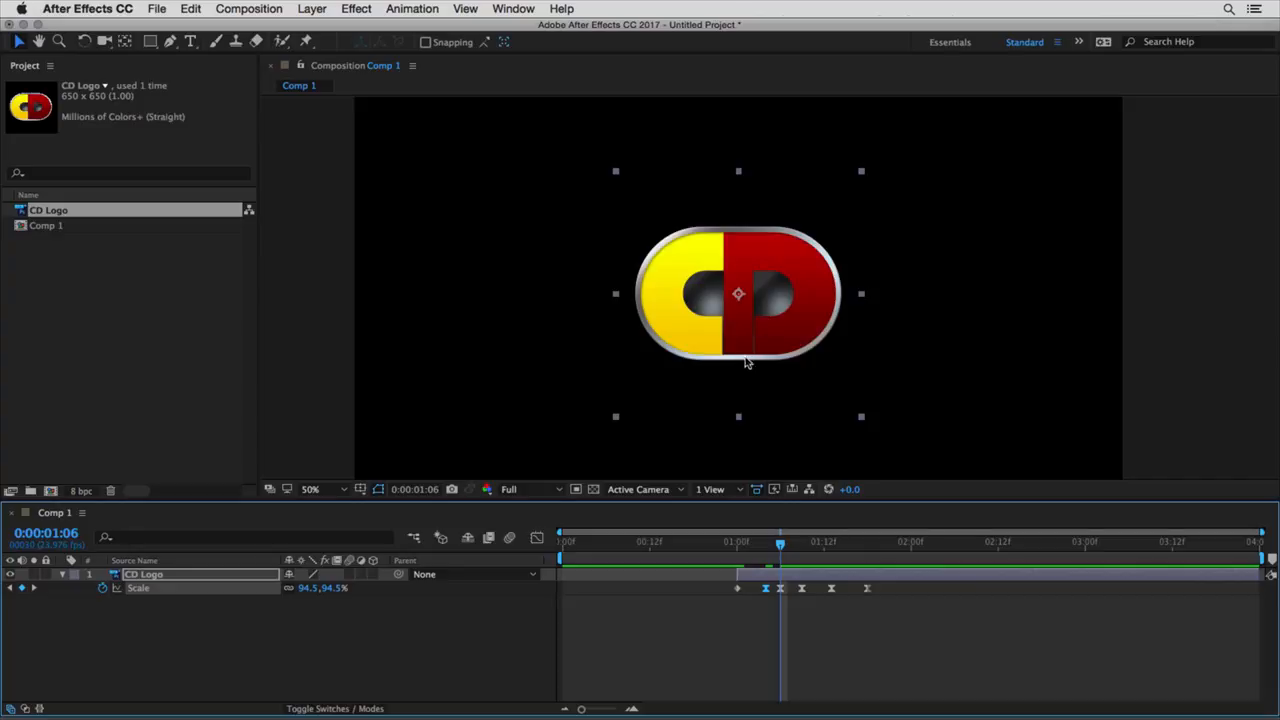
click(337, 588)
text(90)
click(340, 599)
Step: Set the CD Logo's Scale to 105% at the 0:00:01:09 keyframe and 100-2.5, or 97.5%, at 0:00:01:13
click(801, 546)
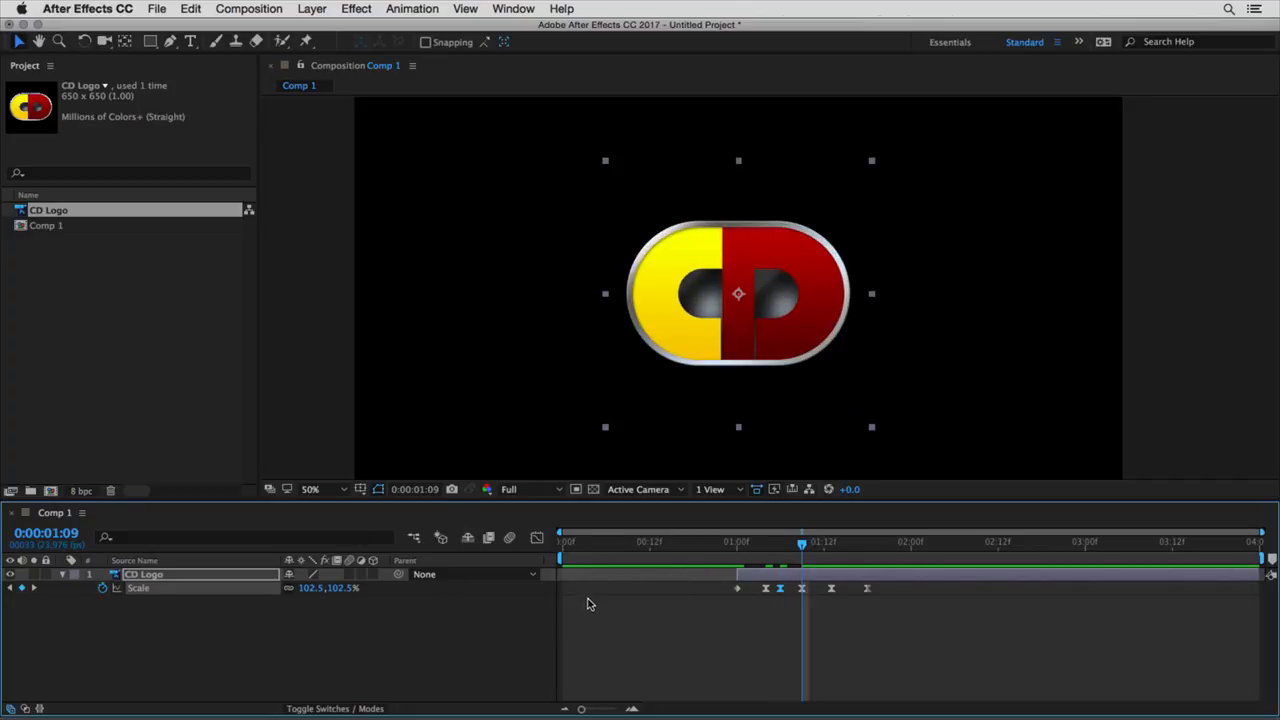
click(310, 590)
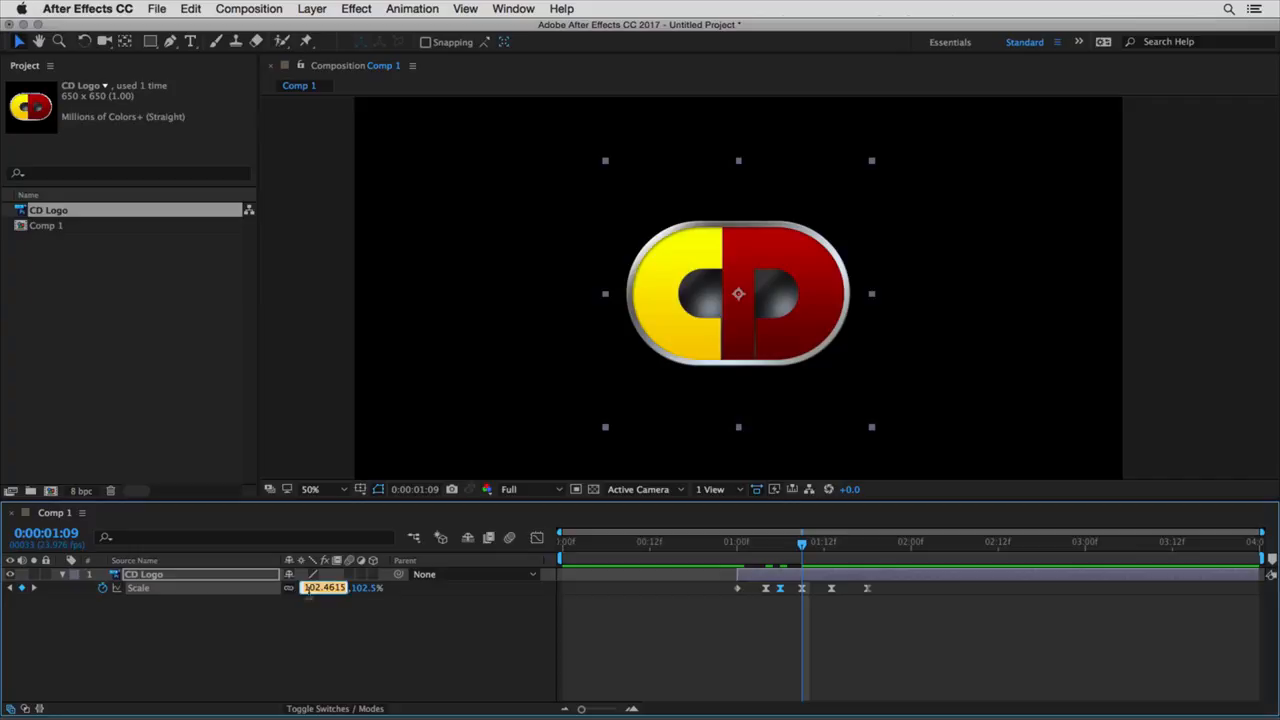
text(105)
key(Return)
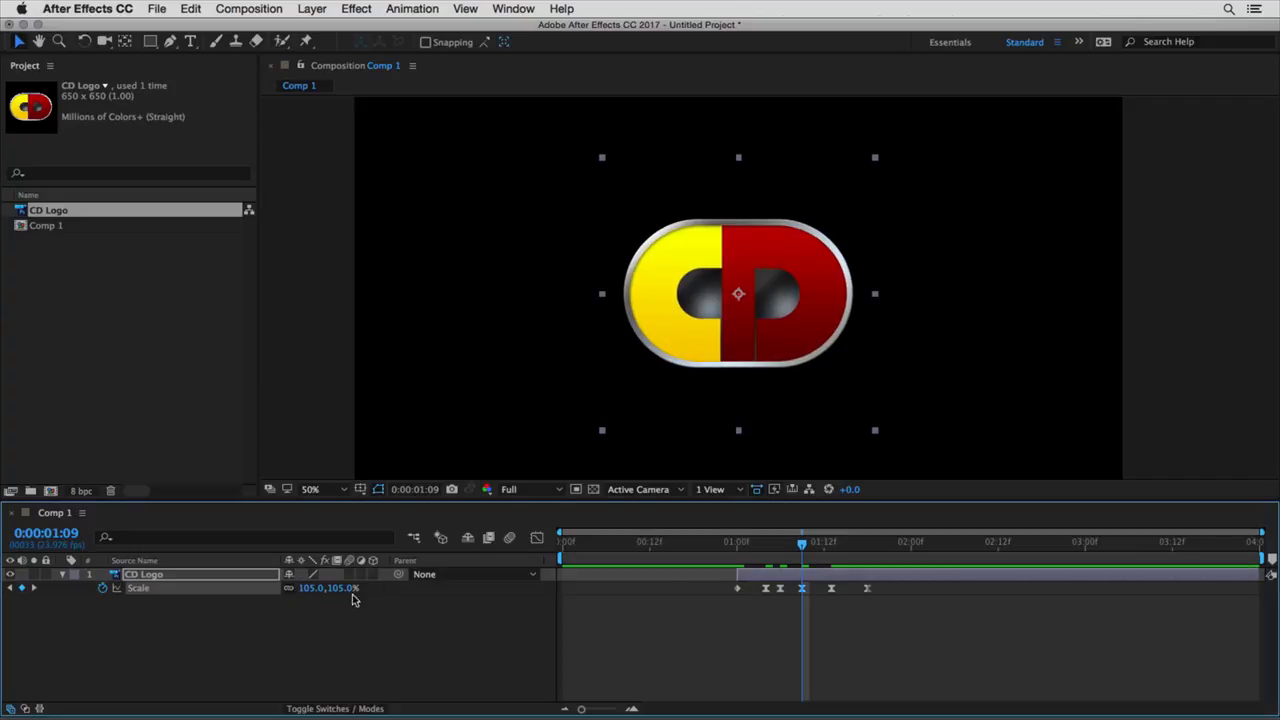
click(831, 545)
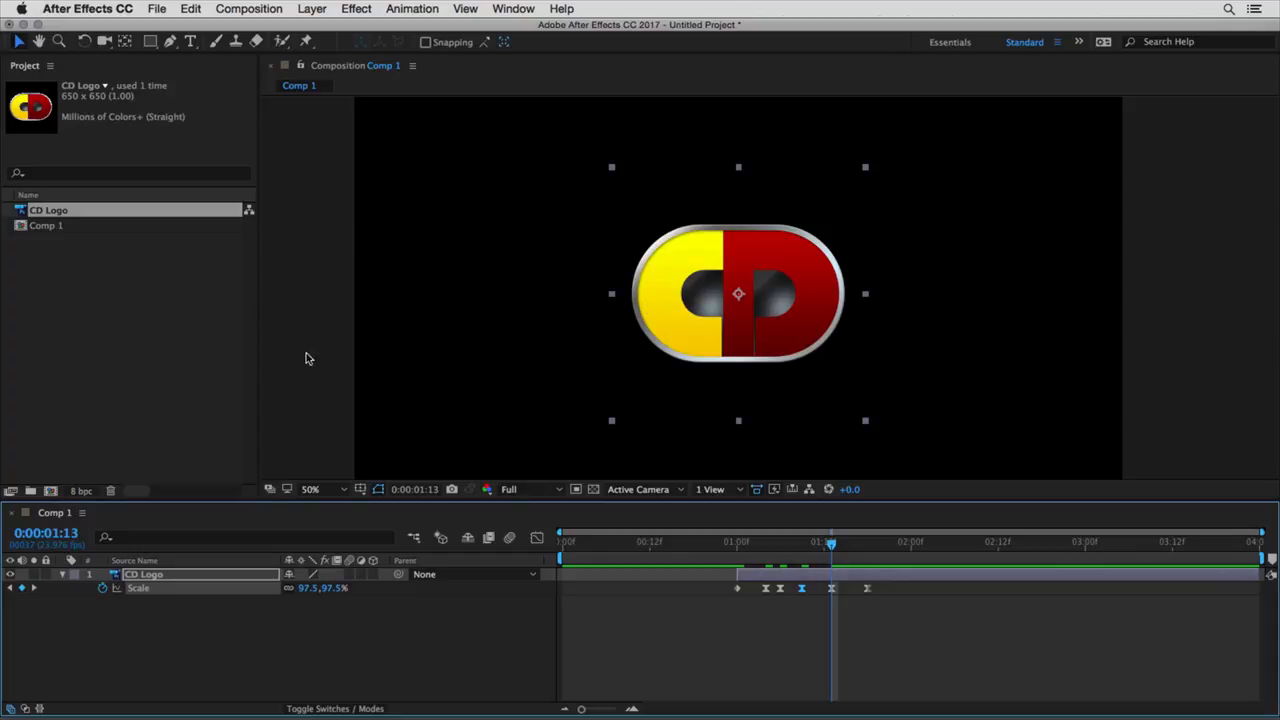
click(308, 589)
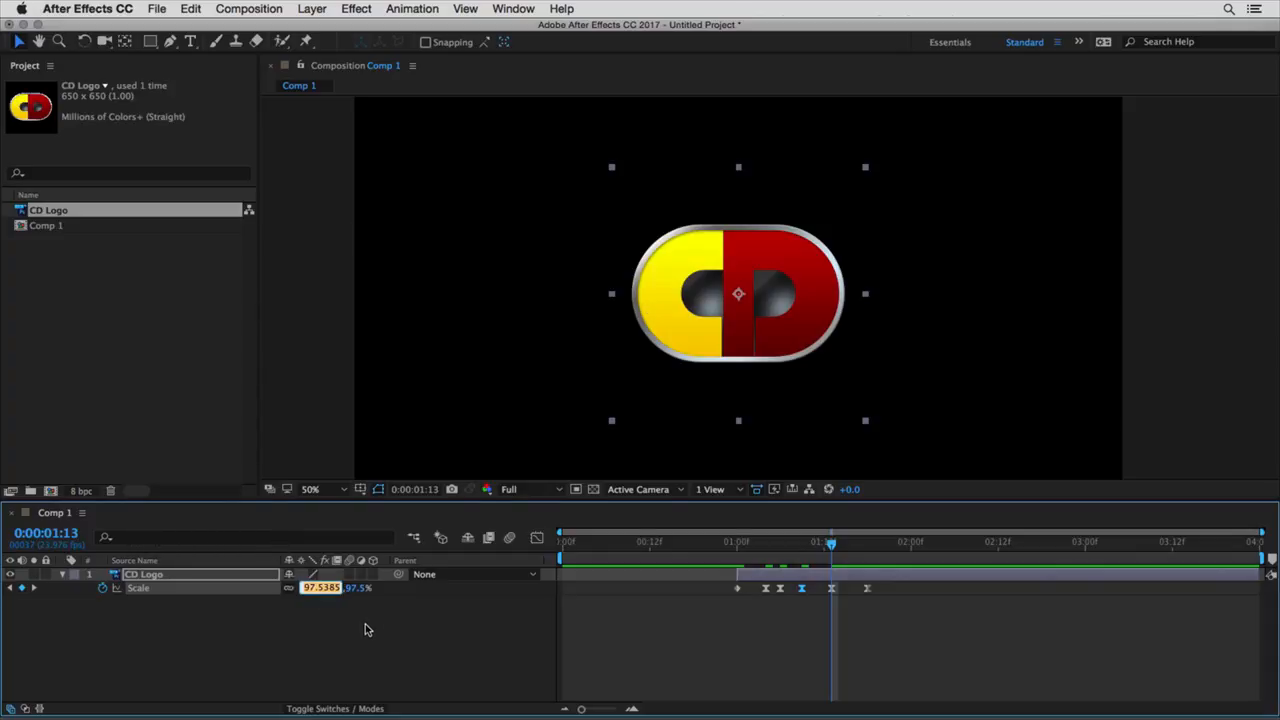
text(100-2.5)
key(Return)
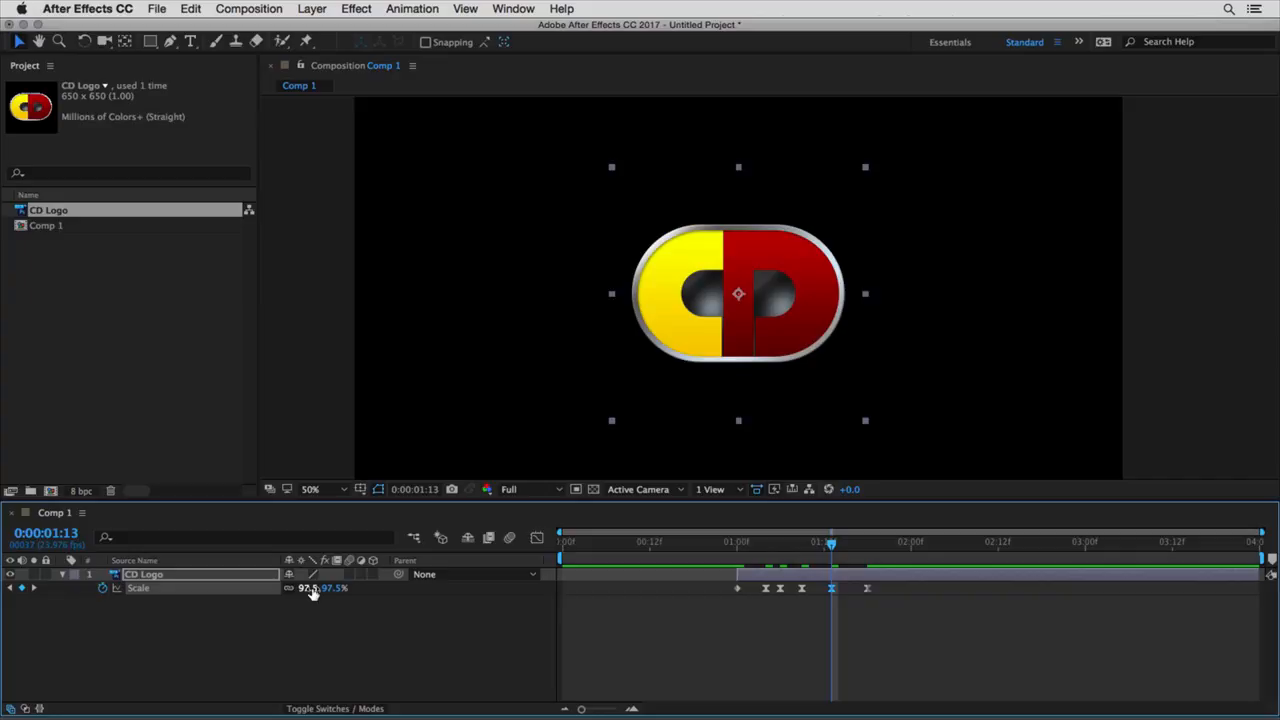
Step: Preview the refined scale bounce and review the logo's motion from its entrance until it settles
drag(831, 543, 860, 544)
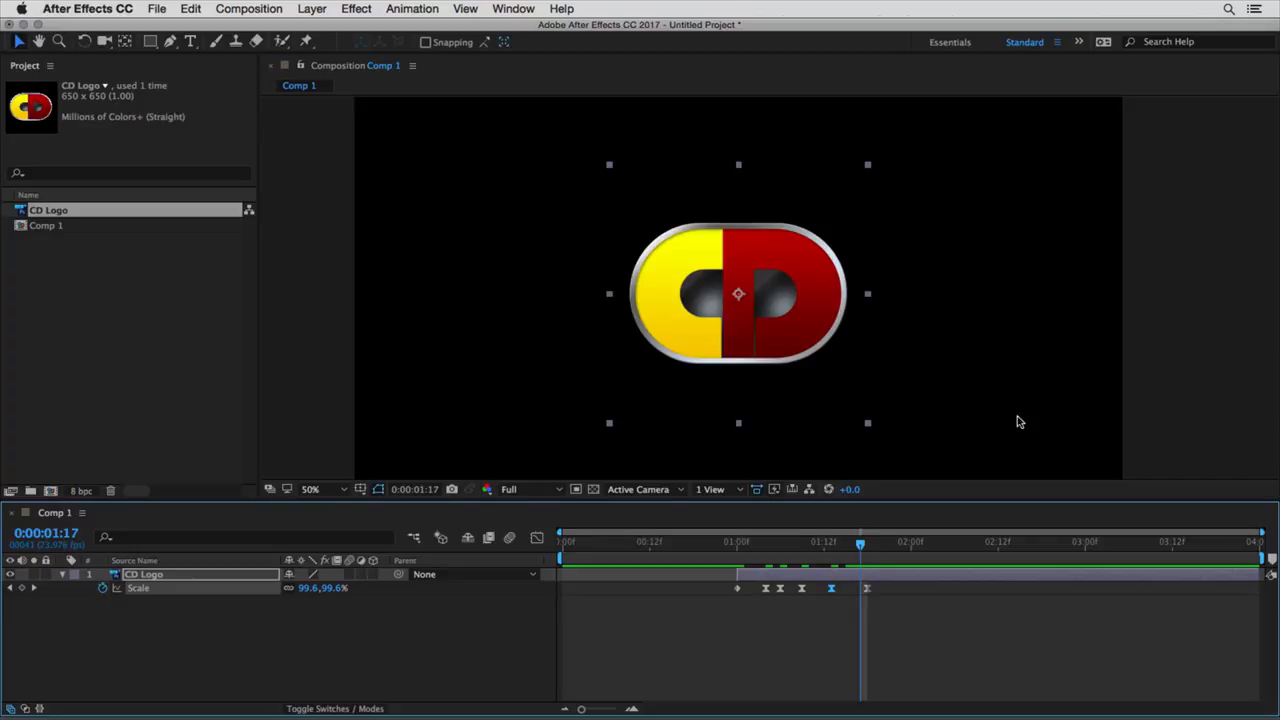
key(space)
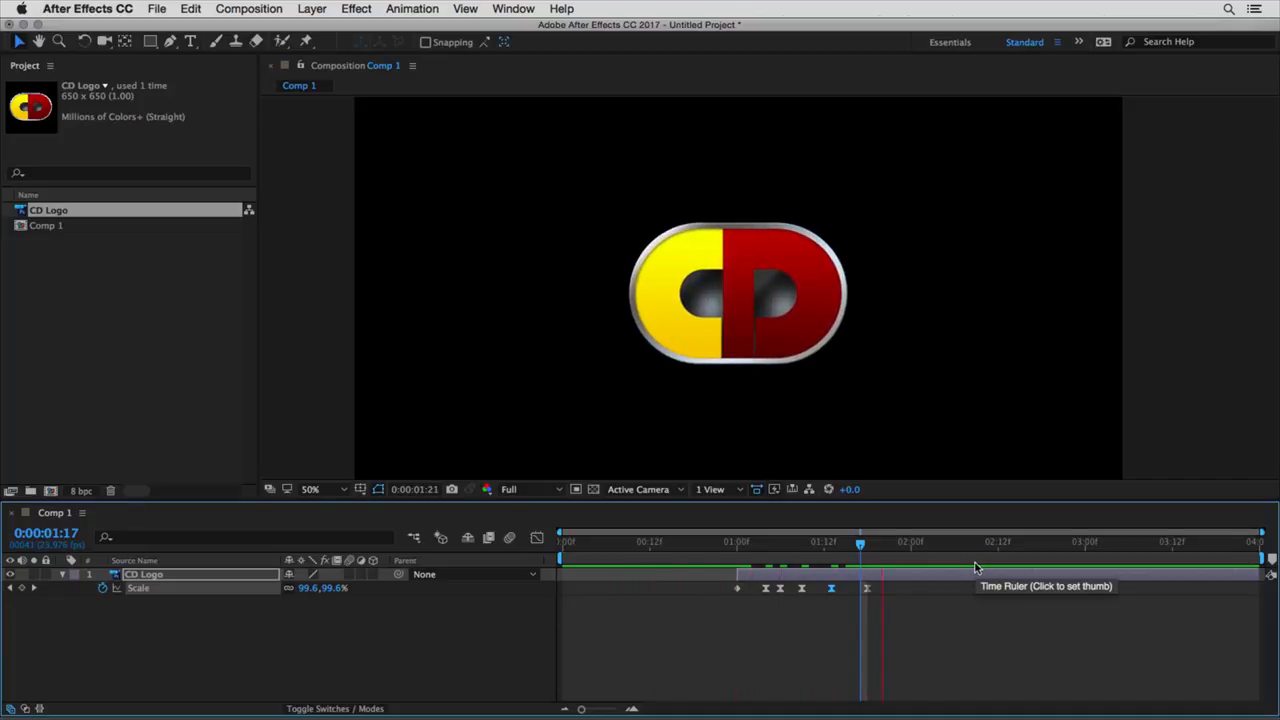
key(space)
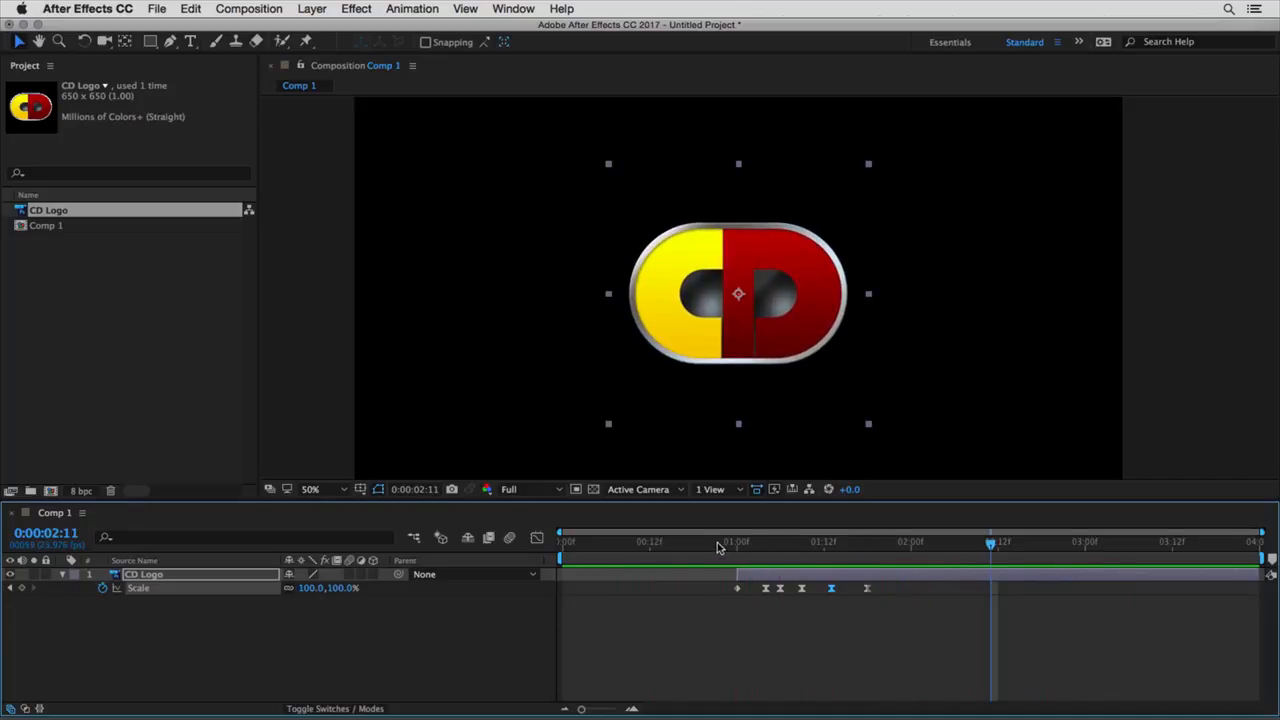
mouse_move(720, 548)
mouse_down()
mouse_move(892, 547)
mouse_move(737, 553)
mouse_up()
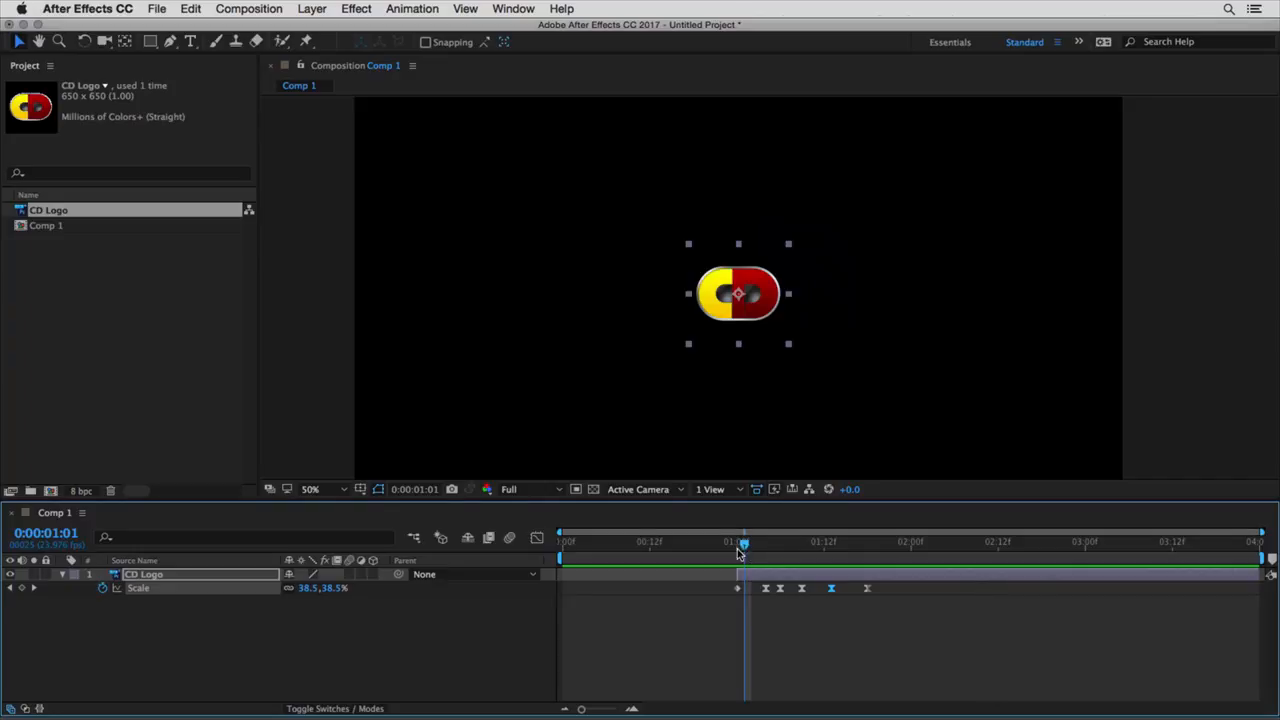
click(256, 571)
drag(945, 548, 1122, 548)
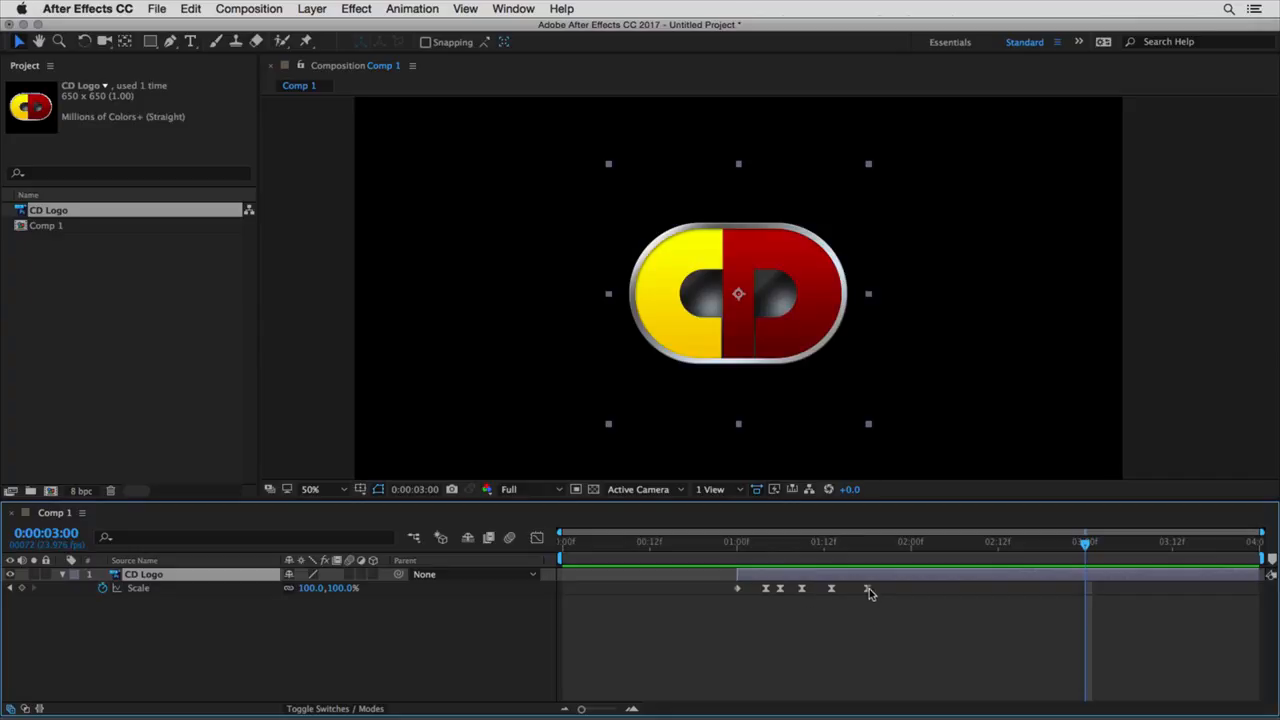
Step: Show Position alongside Scale on the CD Logo layer and start its keyframing at 0:00:01:18
drag(763, 548, 867, 550)
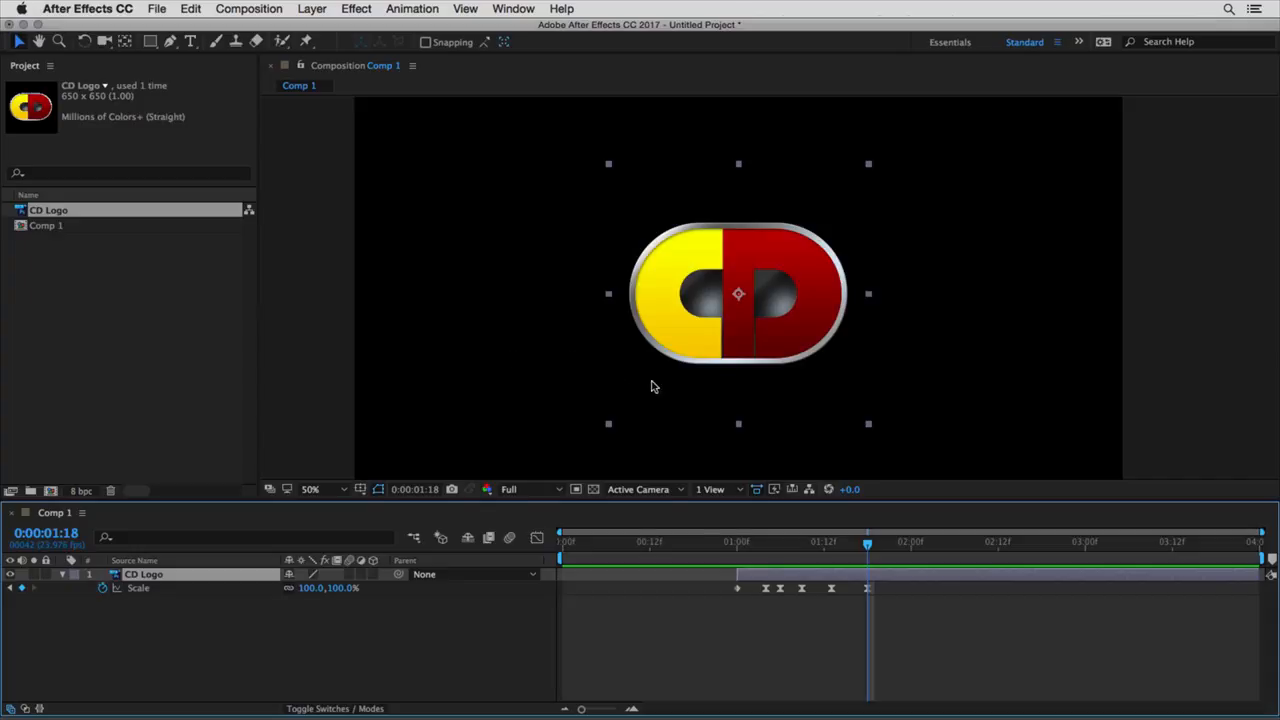
key(shift+p)
click(102, 588)
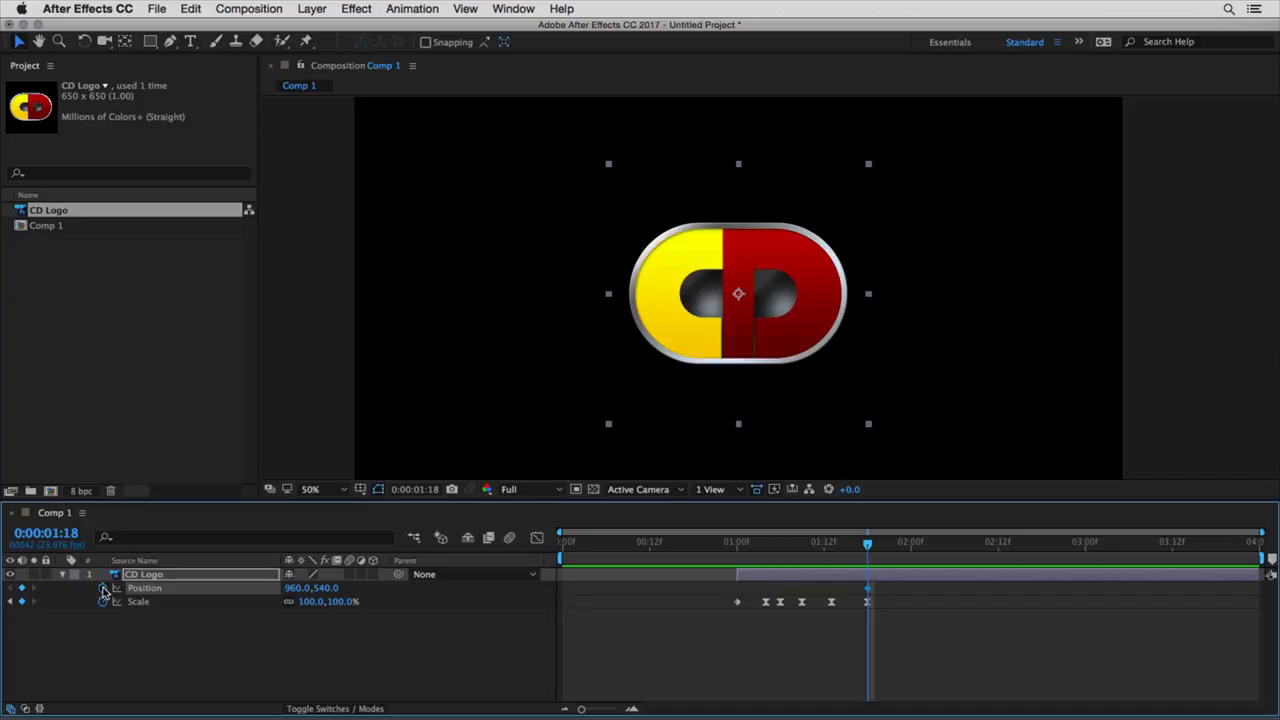
Step: Add Position keyframes to the CD Logo layer at 0:00:01:13 and 0:00:01:09, in line with the Scale keyframes
key(Page_Up)
key(Page_Up)
key(Page_Up)
key(Page_Up)
key(Page_Up)
key(Page_Up)
key(Page_Up)
key(Page_Up)
key(Page_Up)
click(23, 589)
Step: Add Position keyframes to the CD Logo layer at 0:00:01:06, 0:00:01:04 and 0:00:01:00
key(Page_Up)
key(Page_Up)
key(Page_Up)
click(23, 589)
key(Page_Up)
key(Page_Up)
click(23, 589)
key(Page_Up)
key(Page_Up)
key(Page_Up)
key(Page_Up)
click(23, 589)
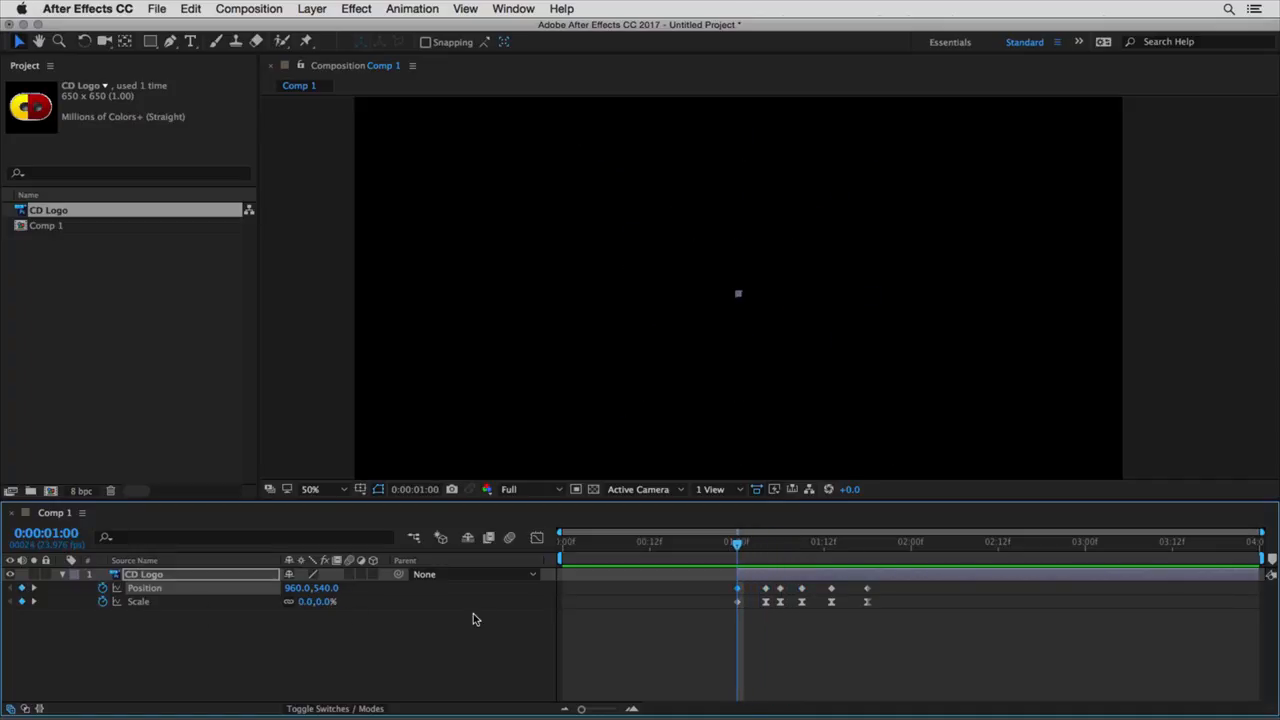
Step: Delete all Scale keyframes from the CD Logo layer and display only its Position property
drag(724, 602, 847, 618)
key(Delete)
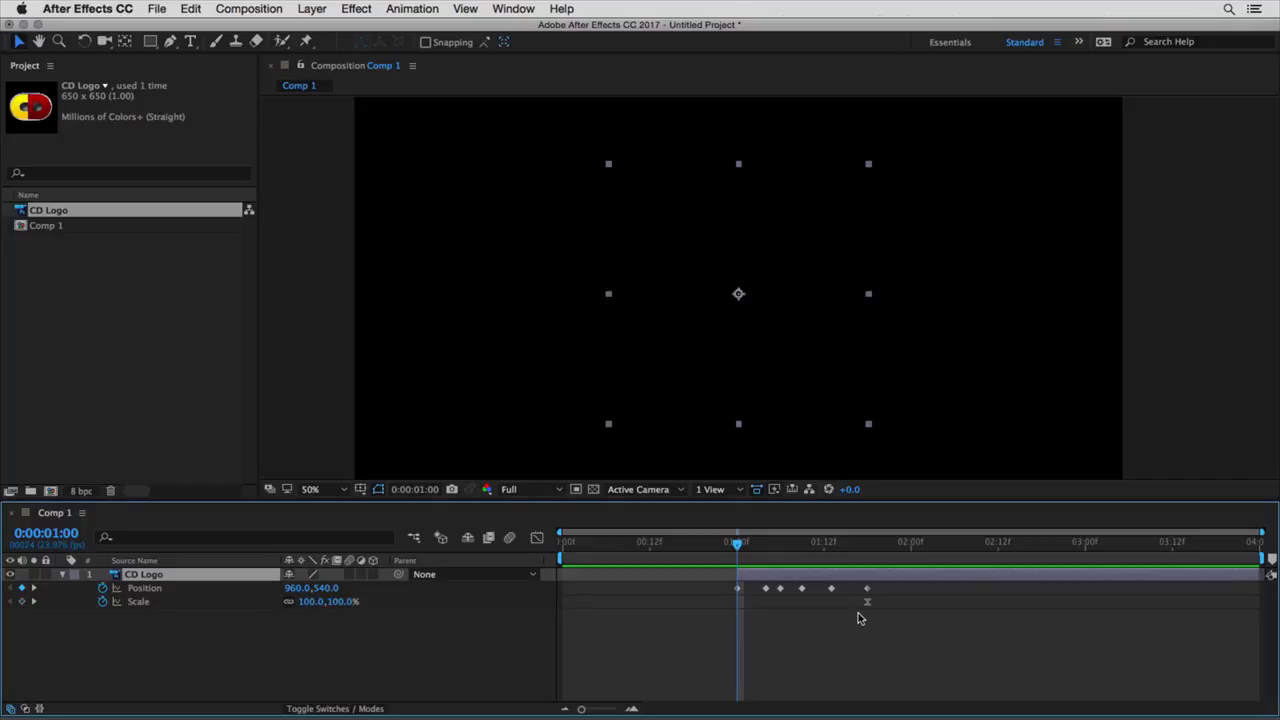
key(Delete)
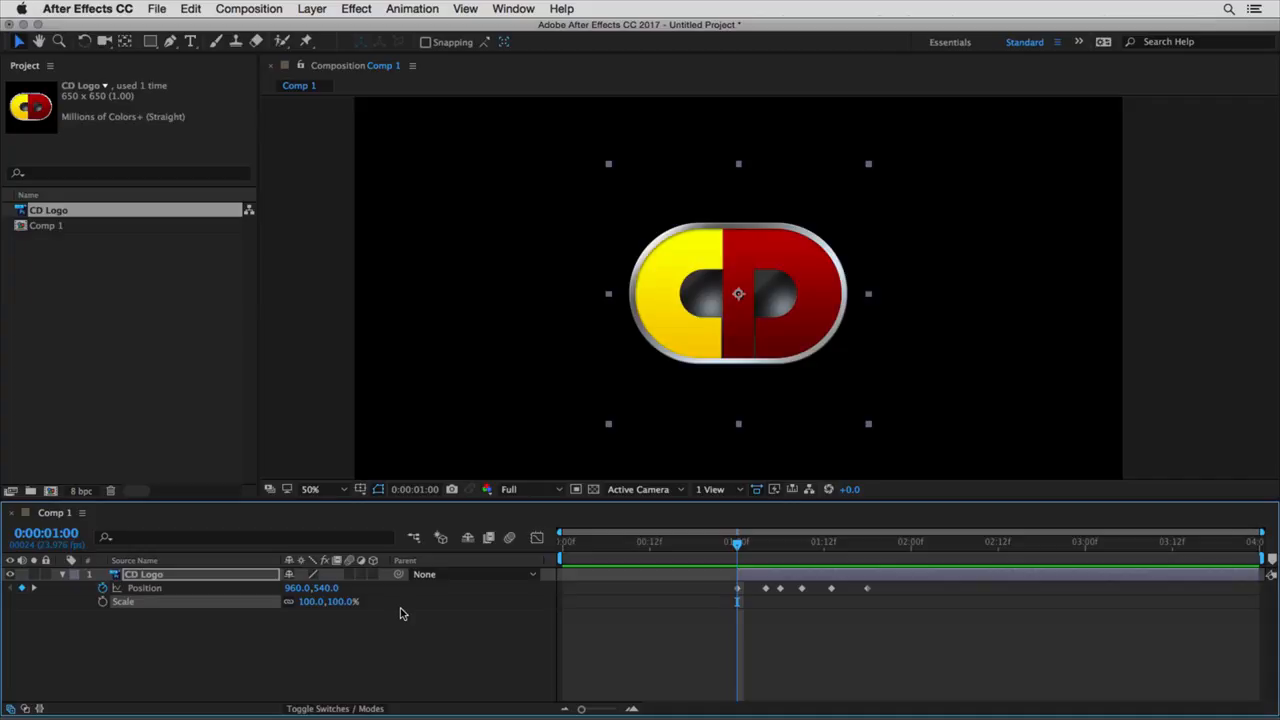
key(p)
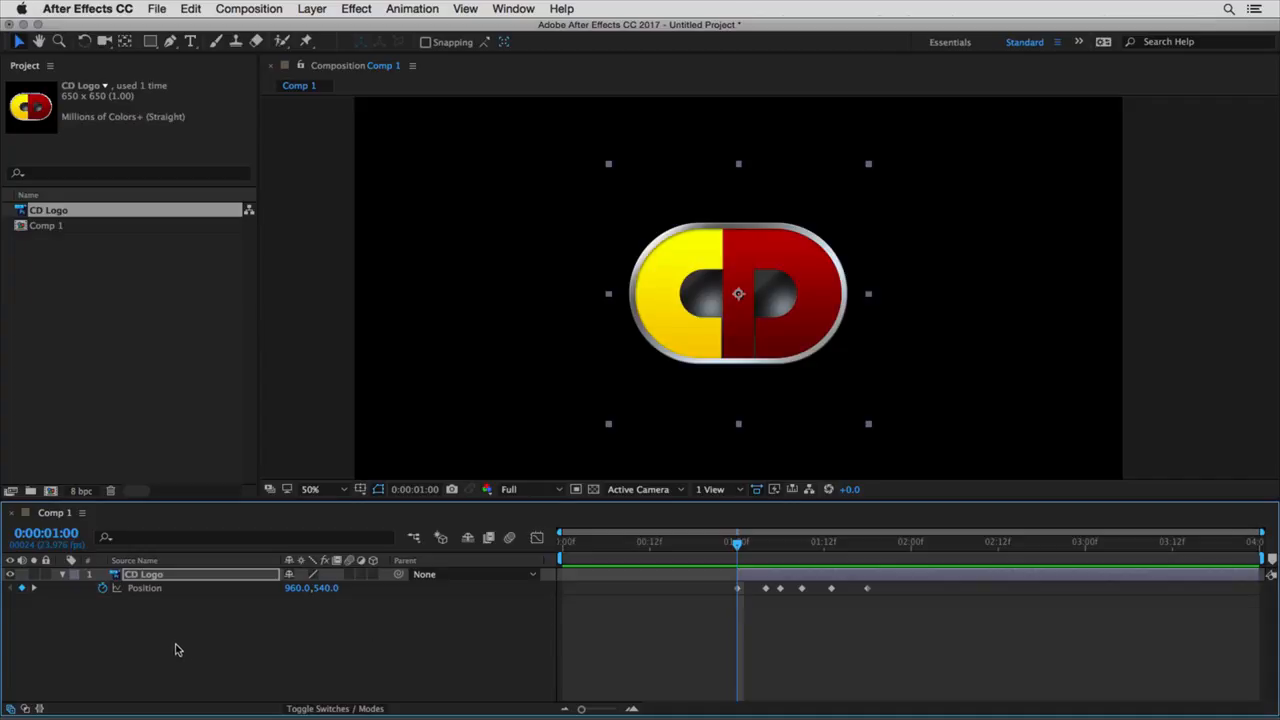
Step: Easy Ease all Position keyframes after the first, and move the CD Logo off the frame's left edge to -334, 540 at 0:00:01:00
drag(744, 546, 906, 609)
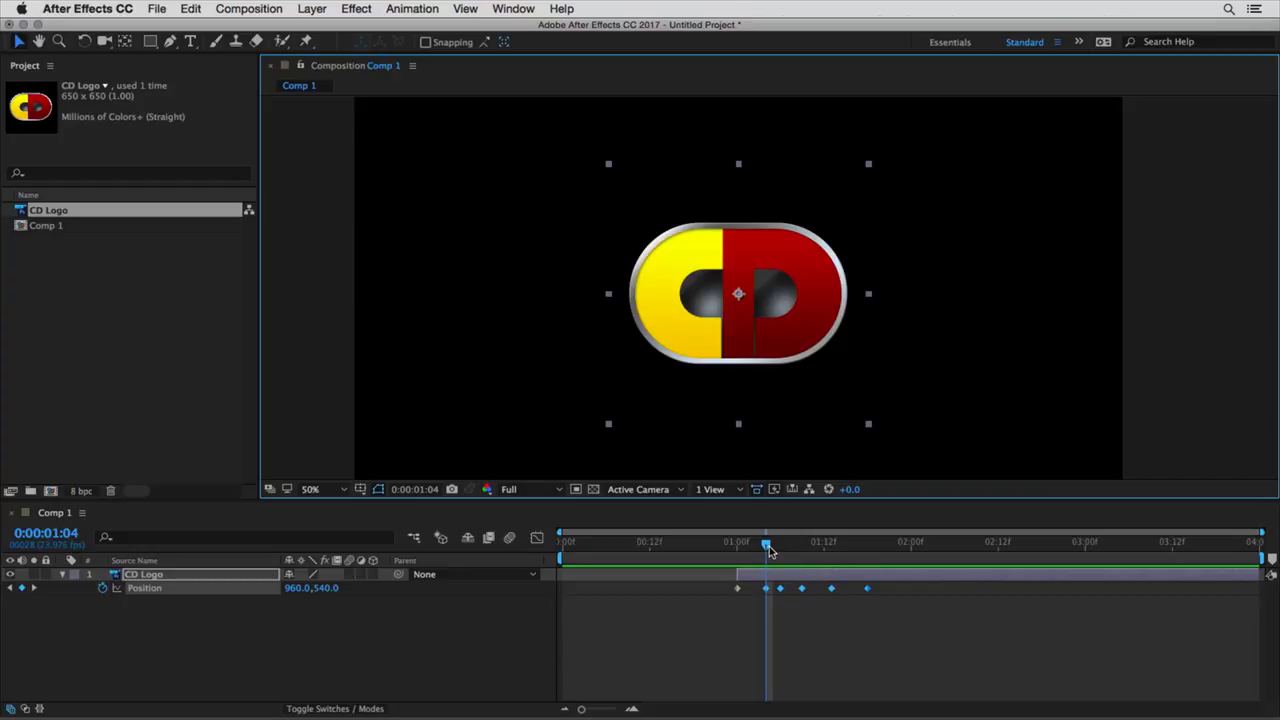
key(F9)
click(743, 546)
drag(743, 547, 737, 546)
drag(783, 330, 257, 317)
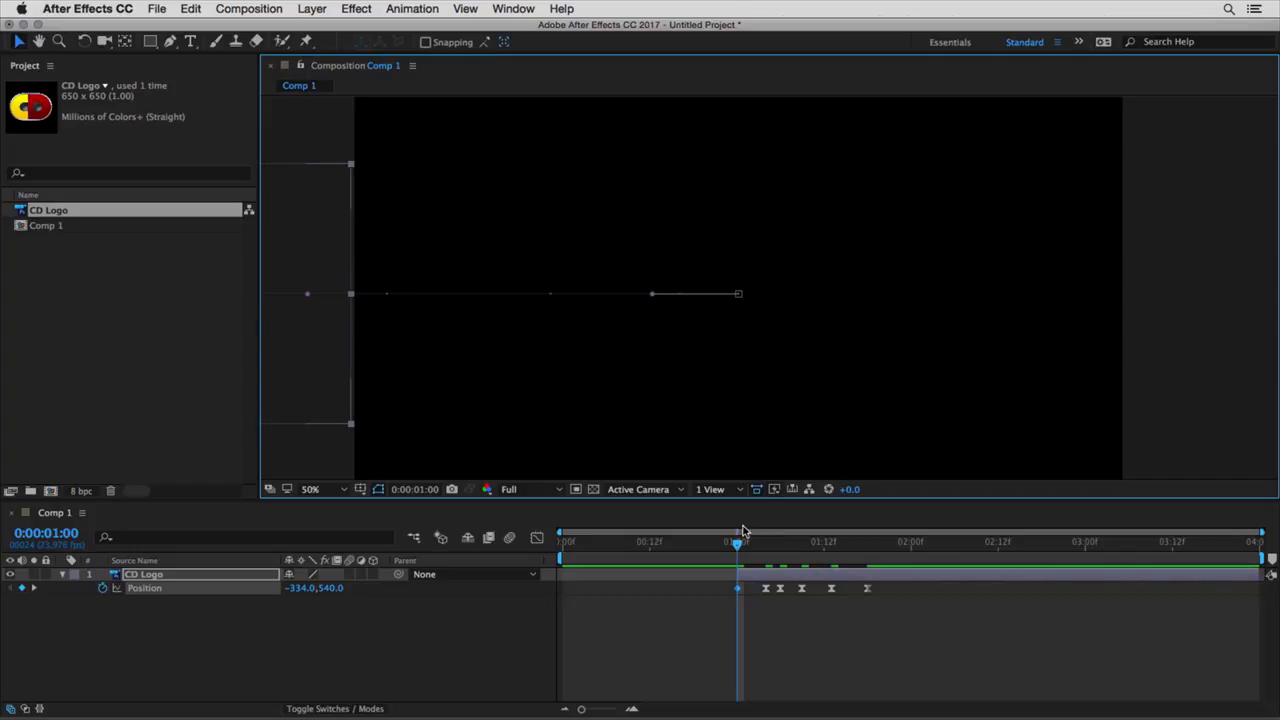
drag(741, 549, 766, 555)
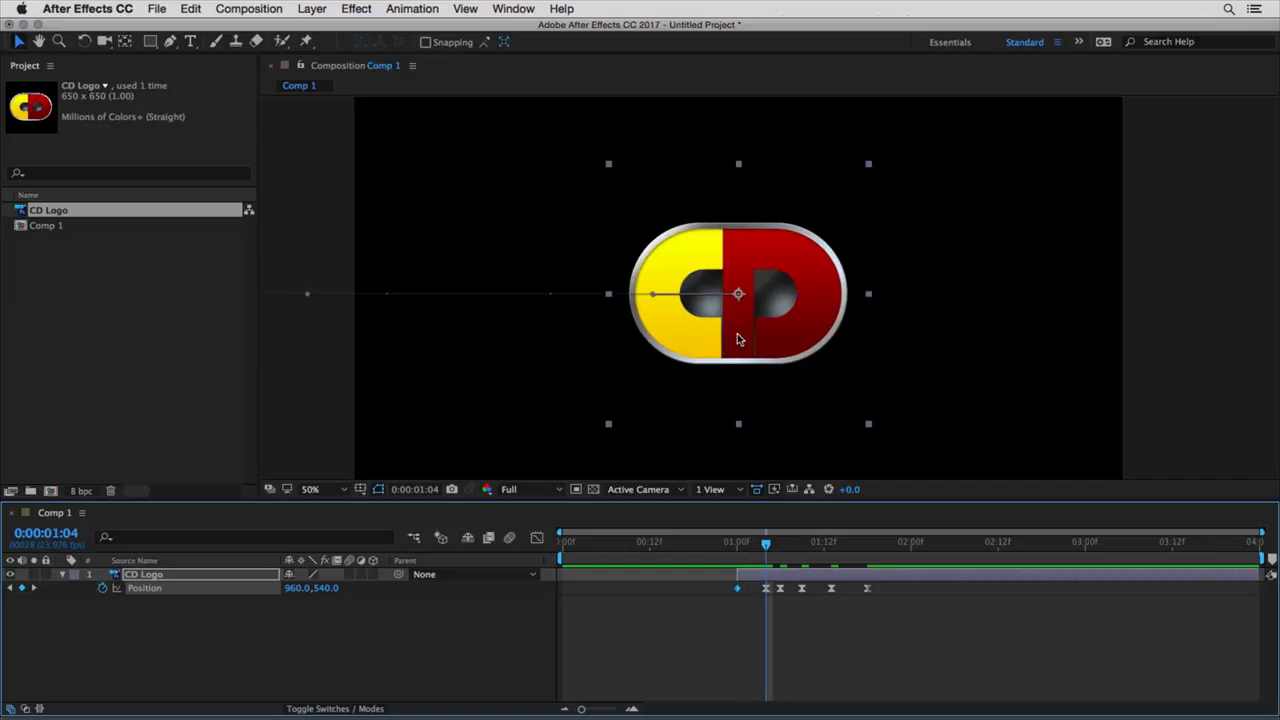
mouse_move(713, 357)
mouse_down()
mouse_move(700, 355)
mouse_move(725, 360)
mouse_up()
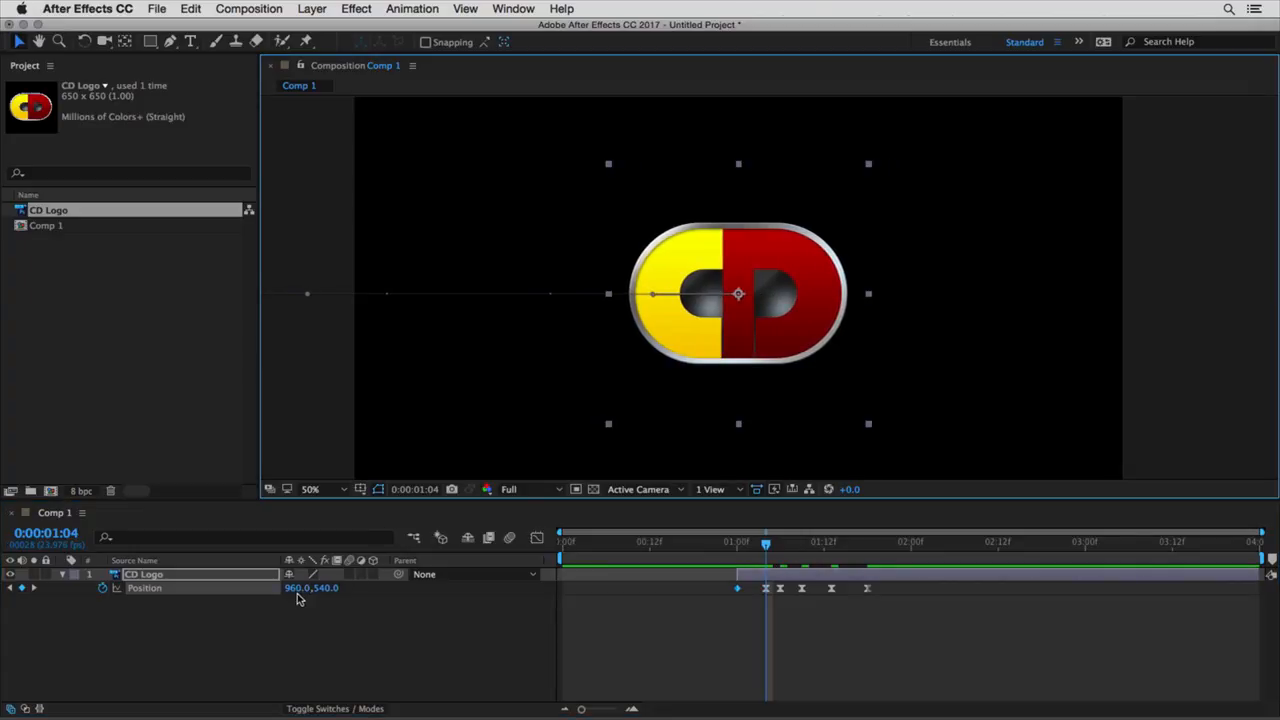
drag(294, 597, 355, 603)
key(super+z)
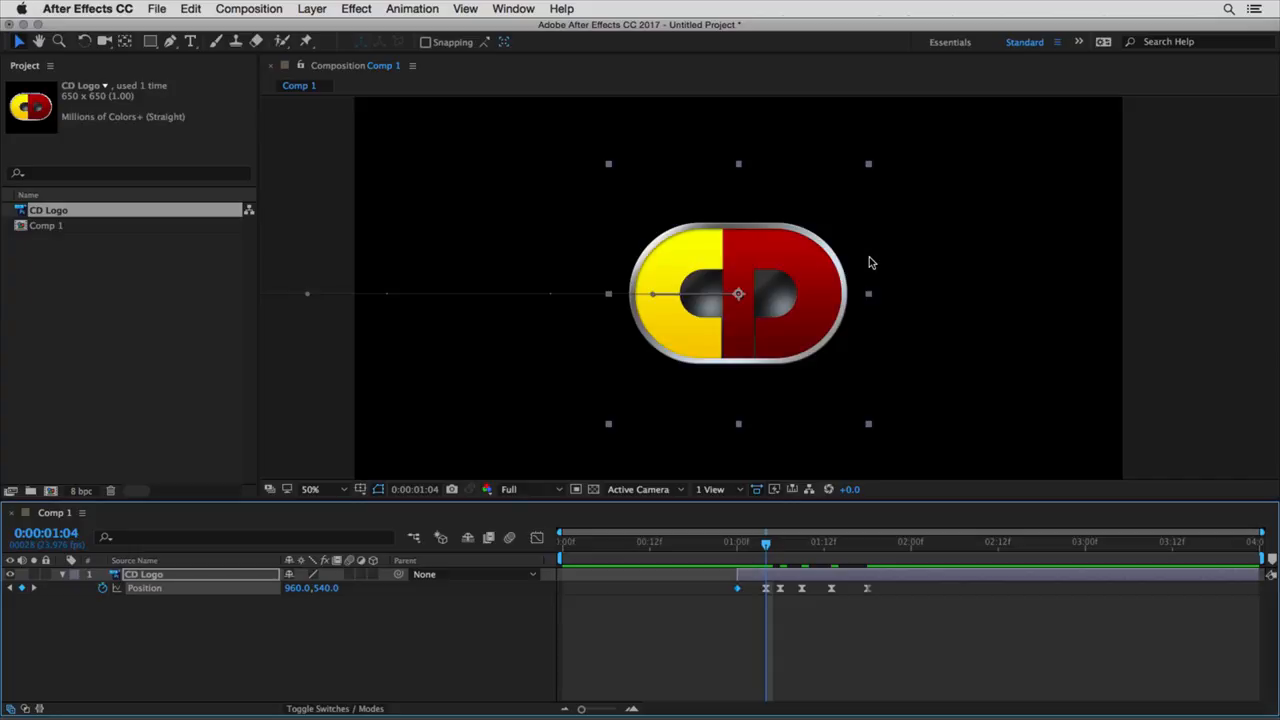
key(Right)
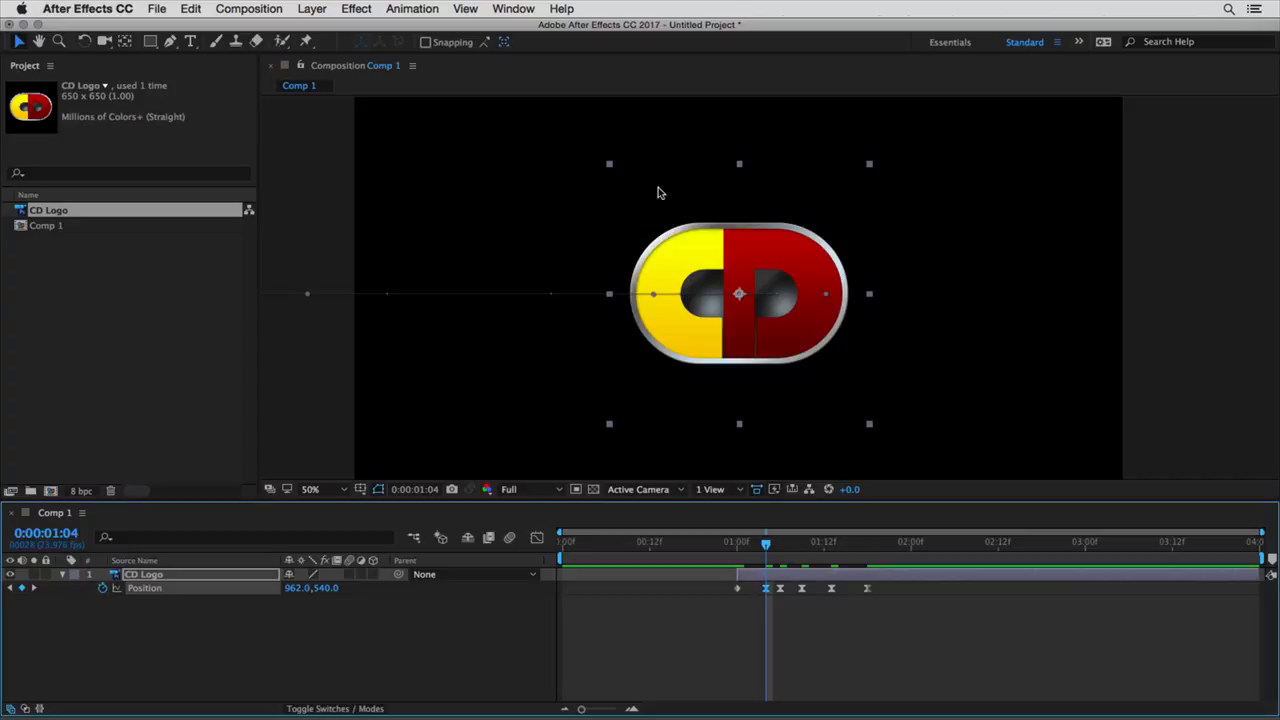
key(Left)
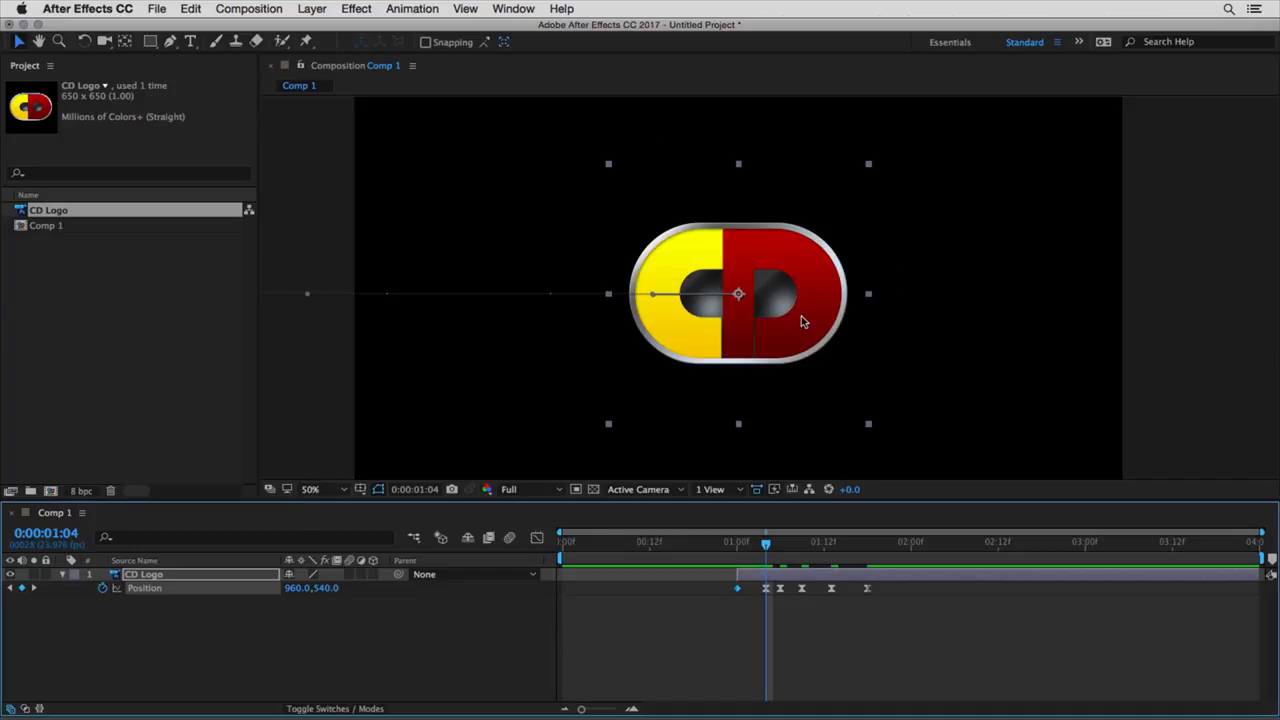
scroll(771, 317, up, 2)
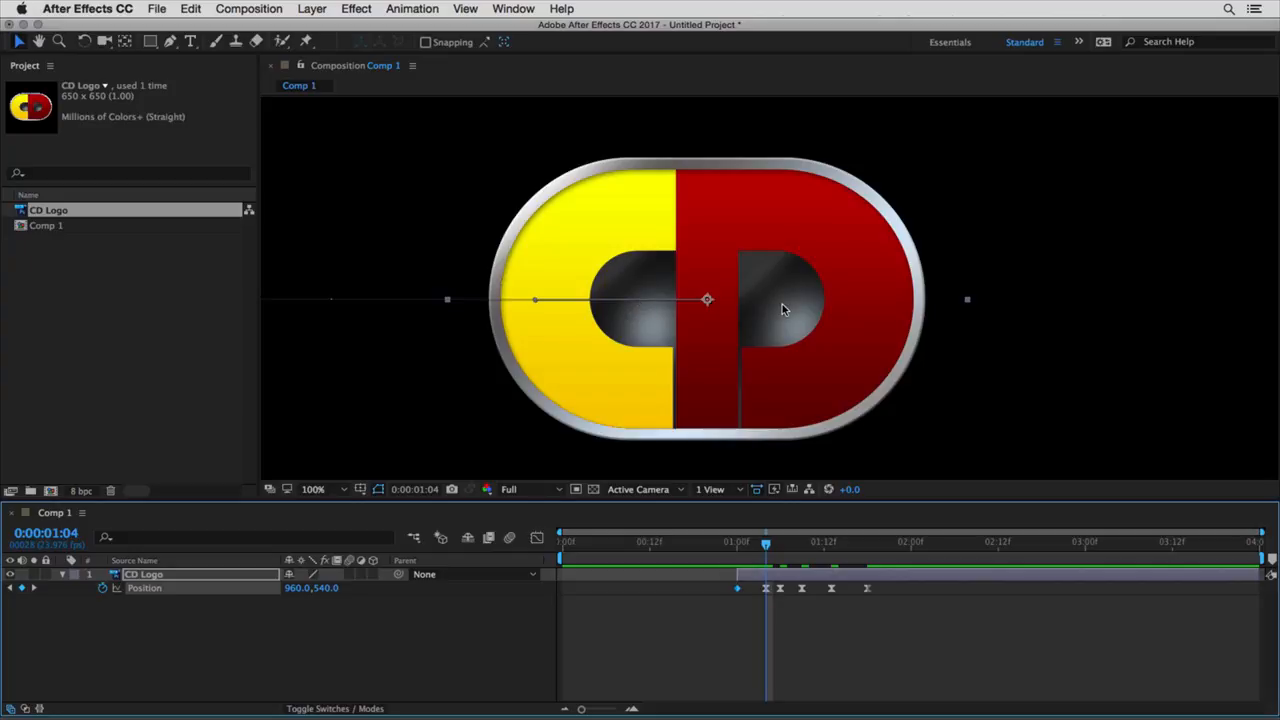
key(Right)
key(Left)
scroll(782, 304, down, 2)
scroll(782, 304, up, 2)
scroll(782, 304, down, 2)
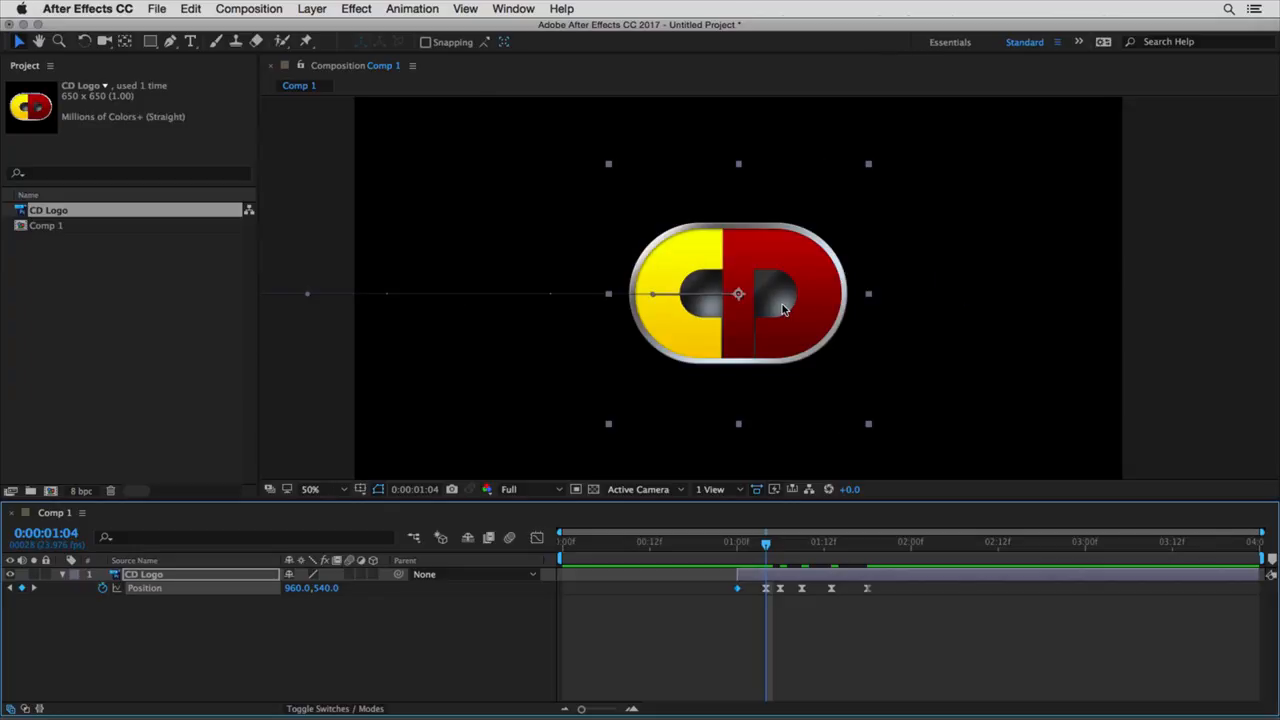
key(shift+Right)
key(shift+Right)
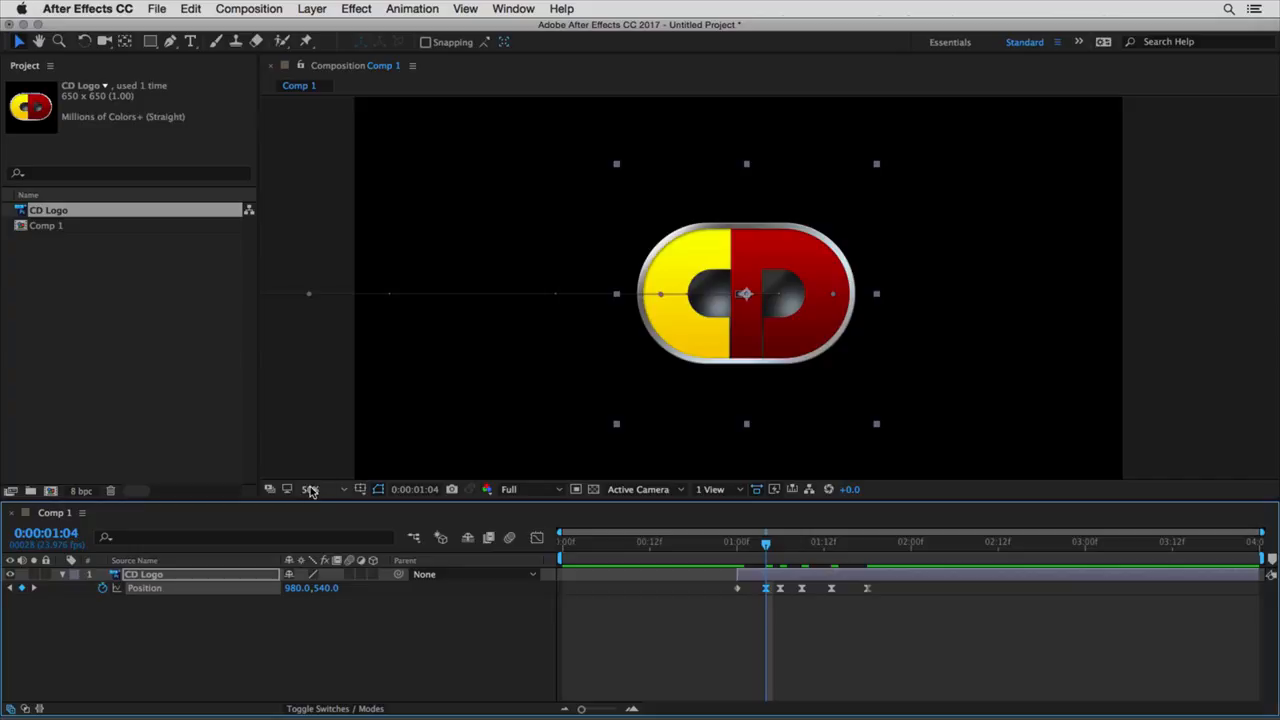
key(shift+Left)
key(shift+Left)
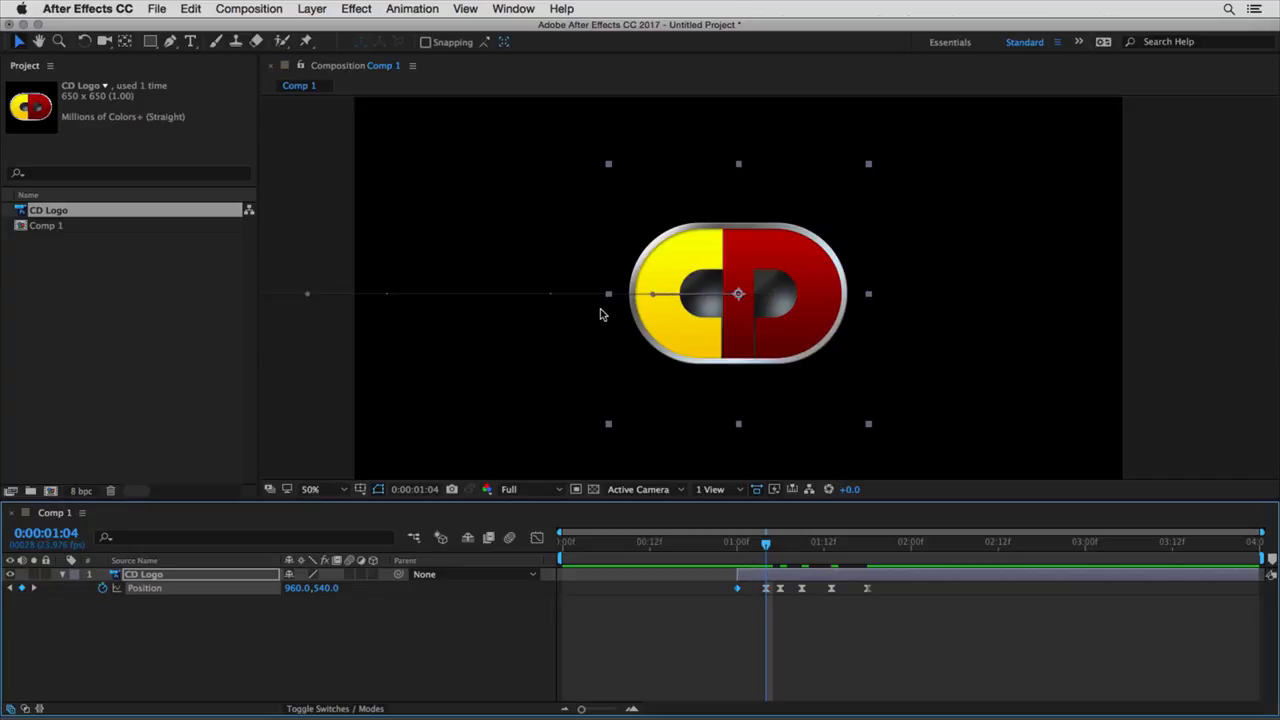
Step: Overshoot the CD Logo to the right at 0:00:01:04, moving its Position to 1040, 540
key(comma)
mouse_move(628, 323)
mouse_down()
mouse_move(593, 324)
mouse_move(648, 315)
mouse_up()
key(period)
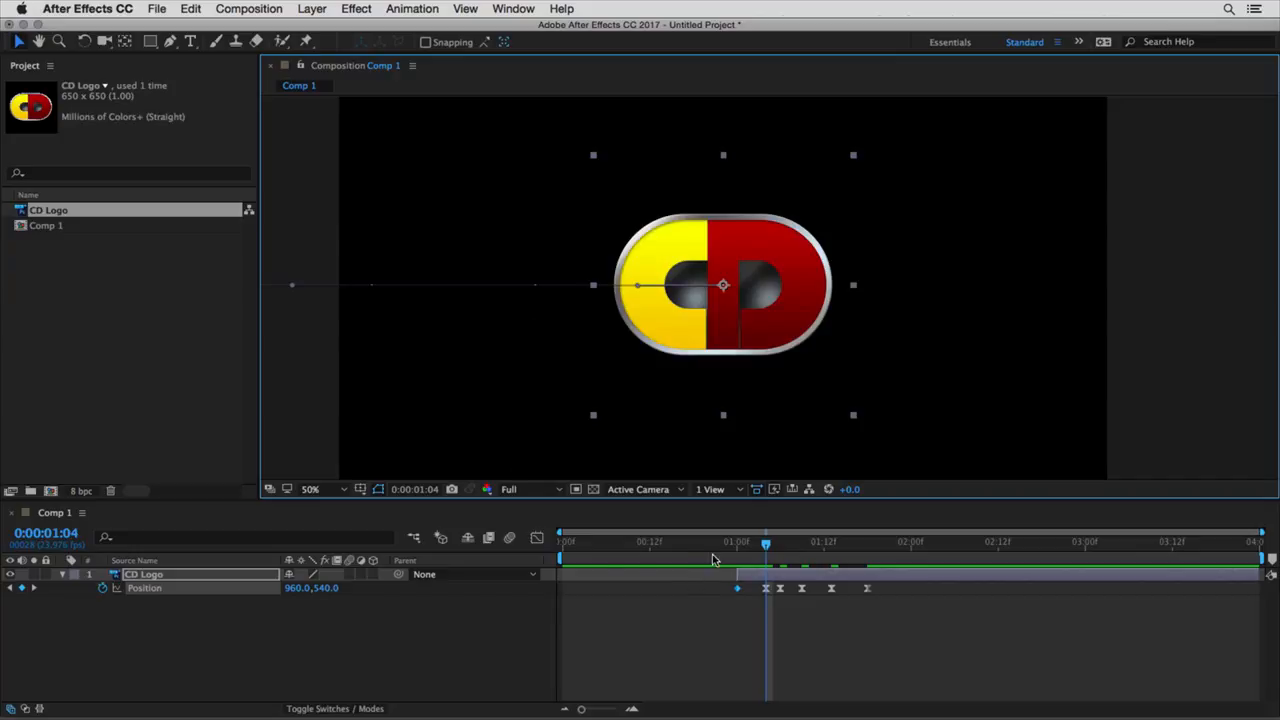
drag(738, 545, 766, 545)
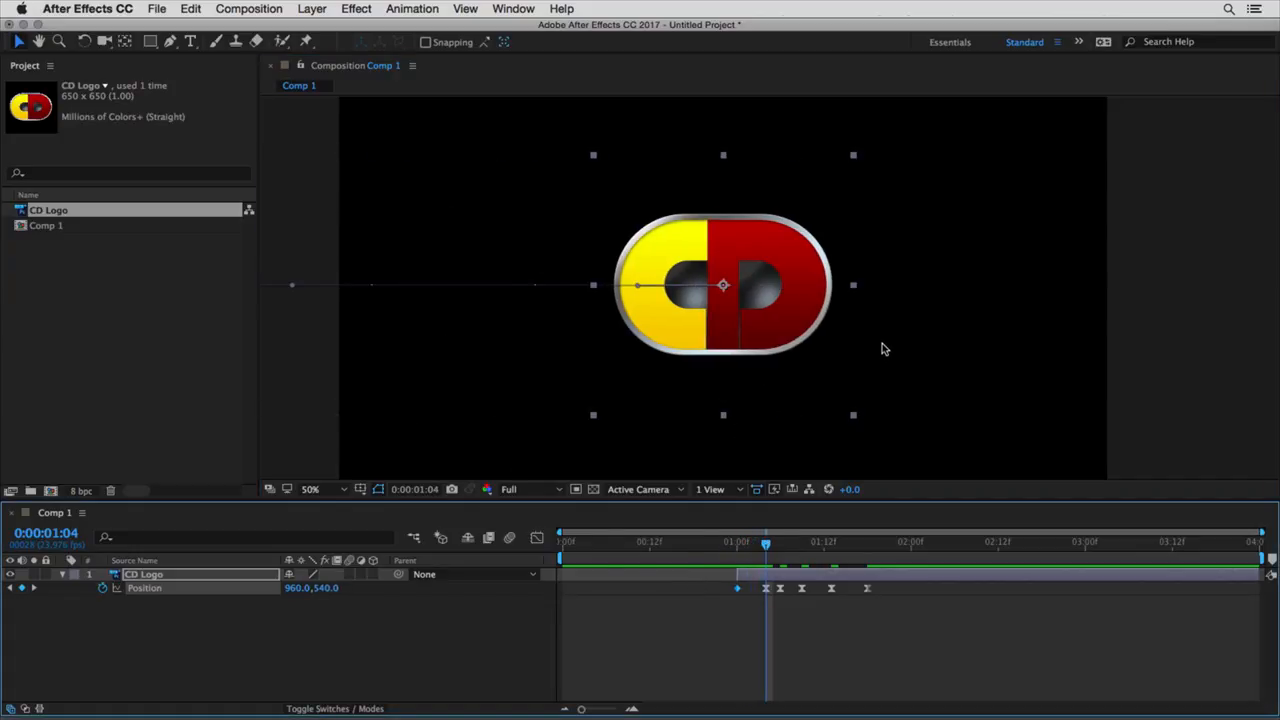
key(shift+Right)
key(shift+Right)
key(shift+Right)
key(shift+Right)
key(shift+Right)
key(shift+Right)
key(shift+Right)
key(shift+Right)
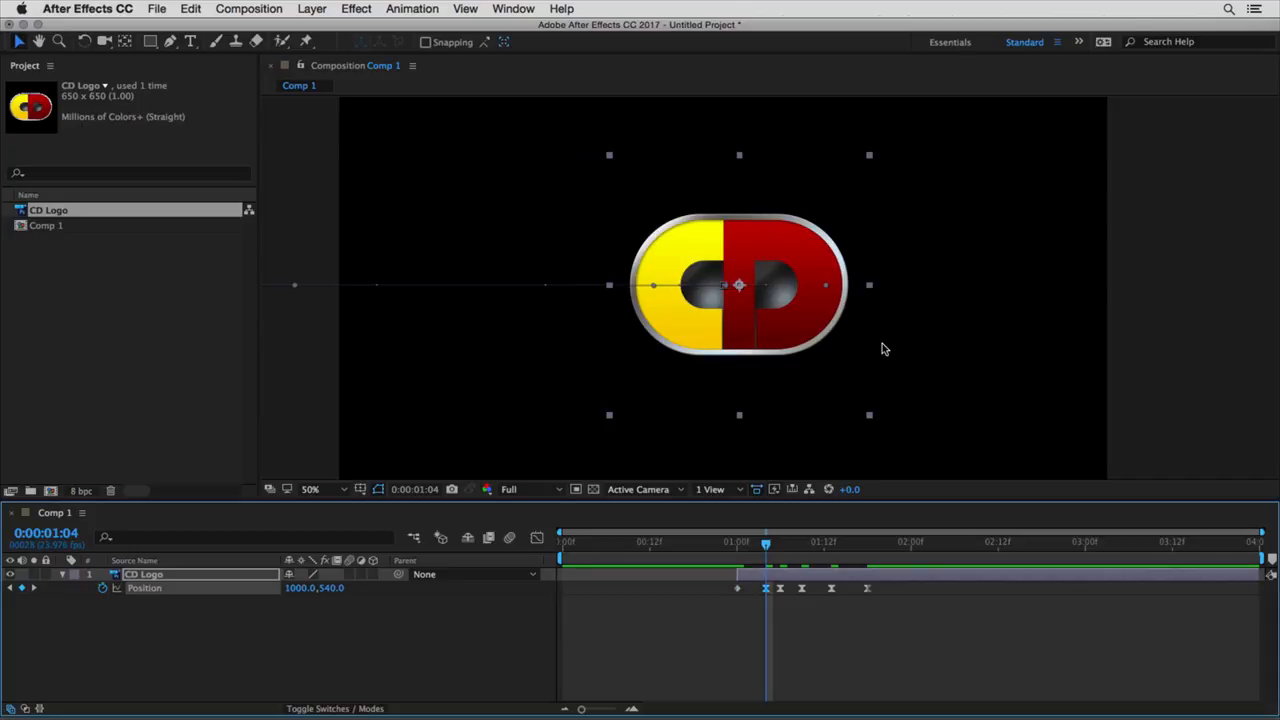
Step: Shift the CD Logo left of centre at 0:00:01:06, to Position 920, 540
click(783, 547)
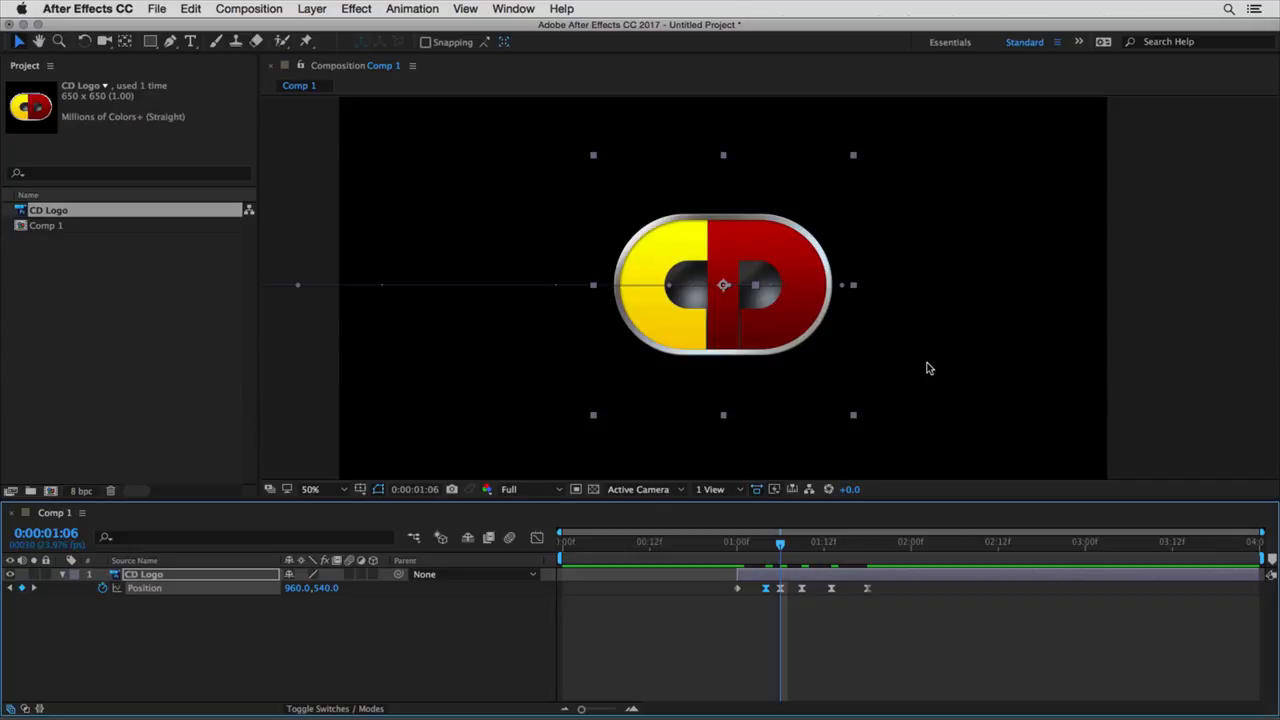
key(shift+Left)
key(shift+Left)
key(shift+Left)
key(shift+Left)
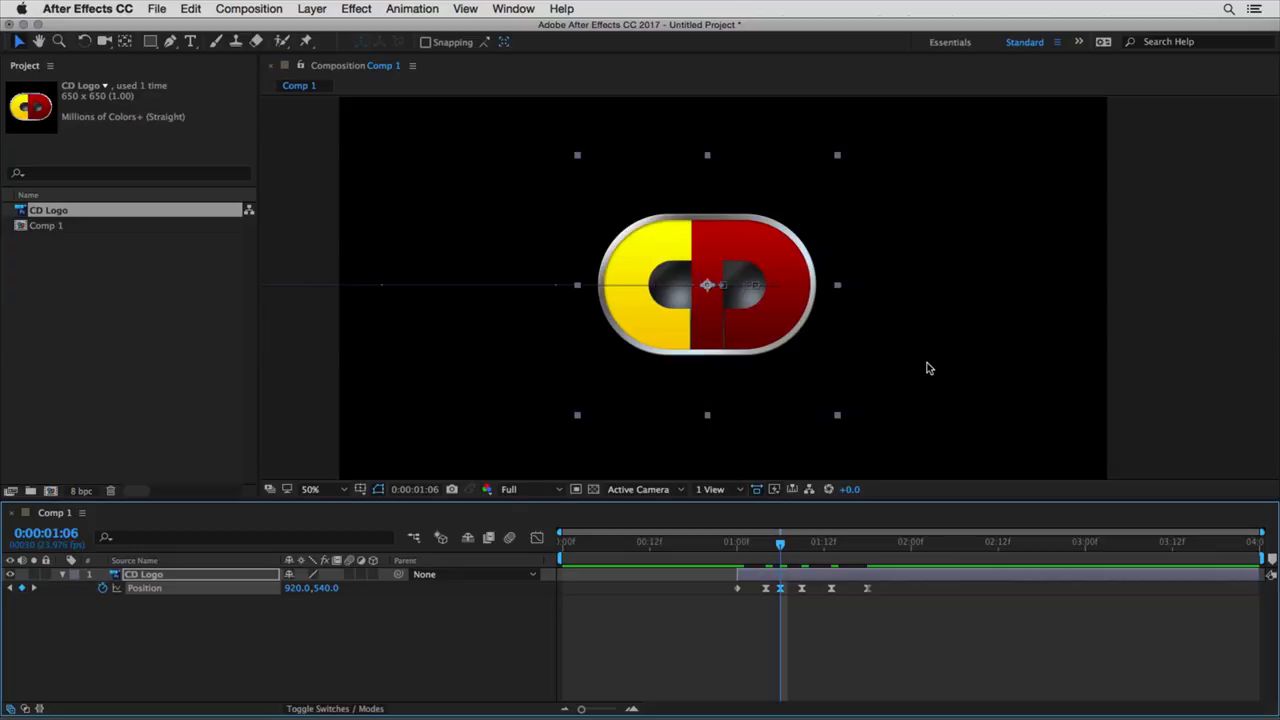
Step: Shift the CD Logo 20 pixels right of centre on the 0:00:01:09 Position keyframe
click(803, 548)
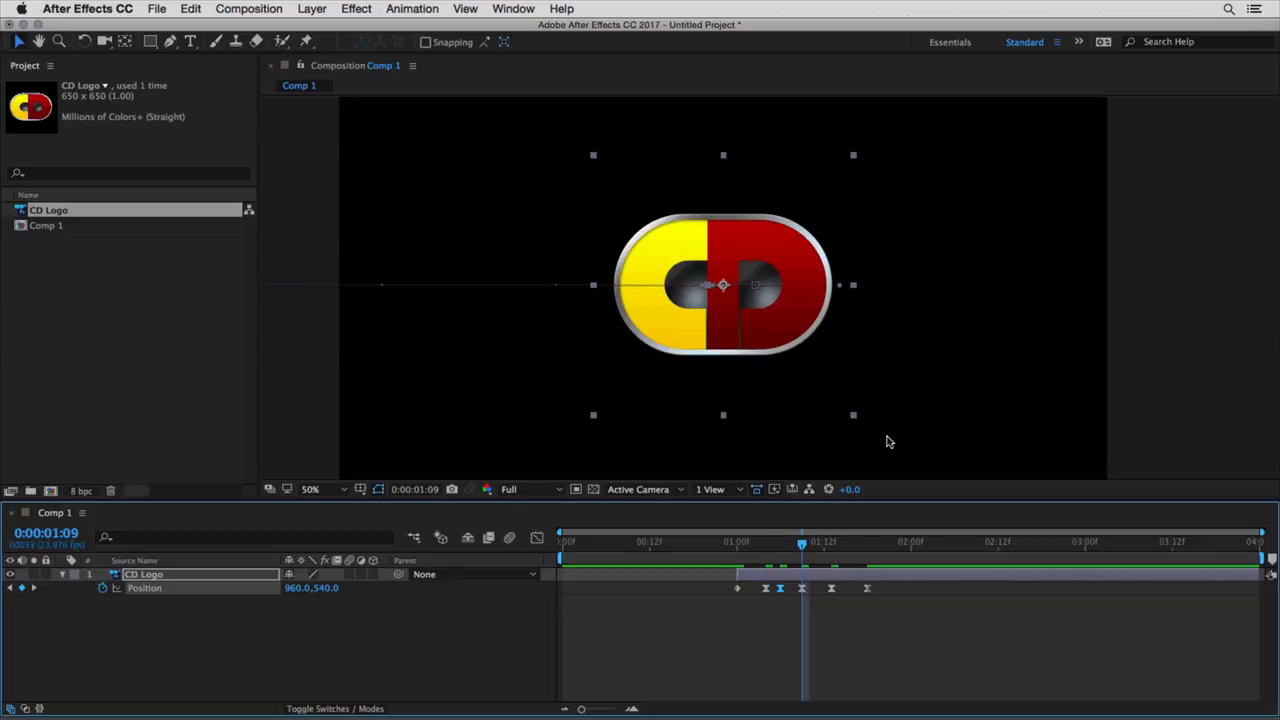
key(shift+Right)
key(shift+Right)
Step: Shift the CD Logo slightly left of centre at 0:00:01:13, to Position 950, 540
click(831, 547)
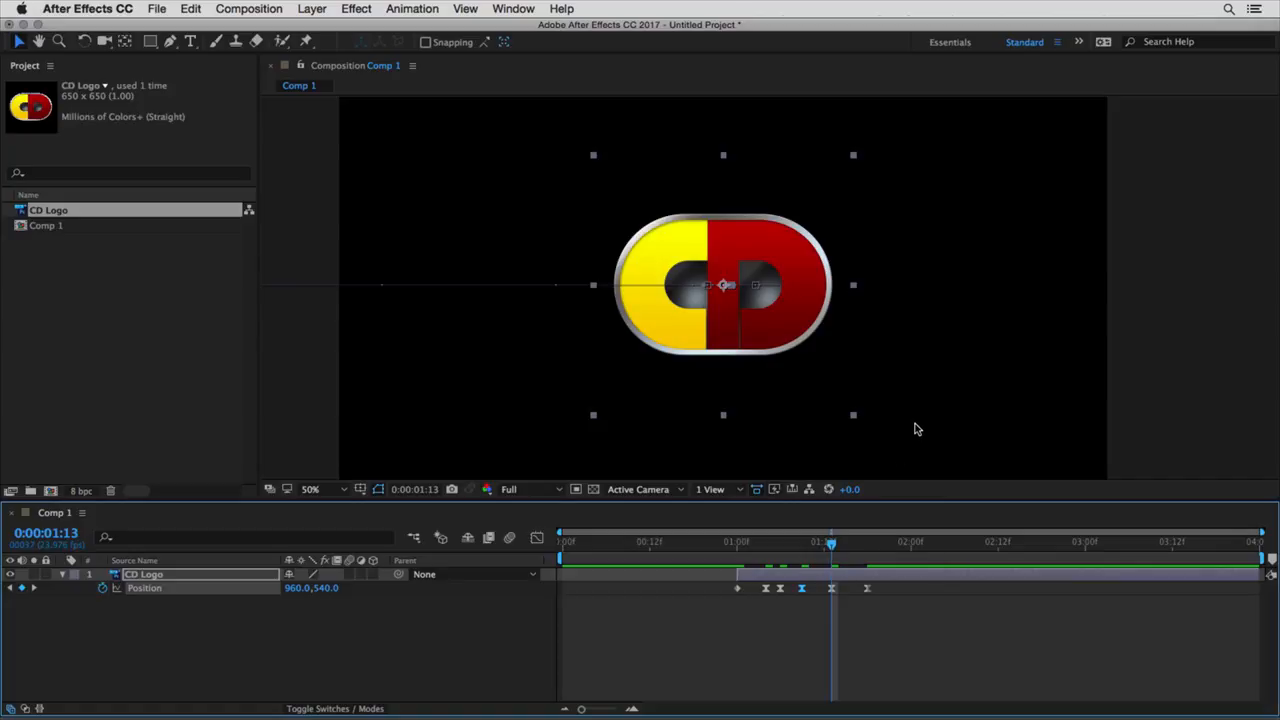
key(Left)
key(Left)
key(Left)
key(Left)
key(Left)
key(Left)
key(Left)
key(Left)
key(Left)
key(Left)
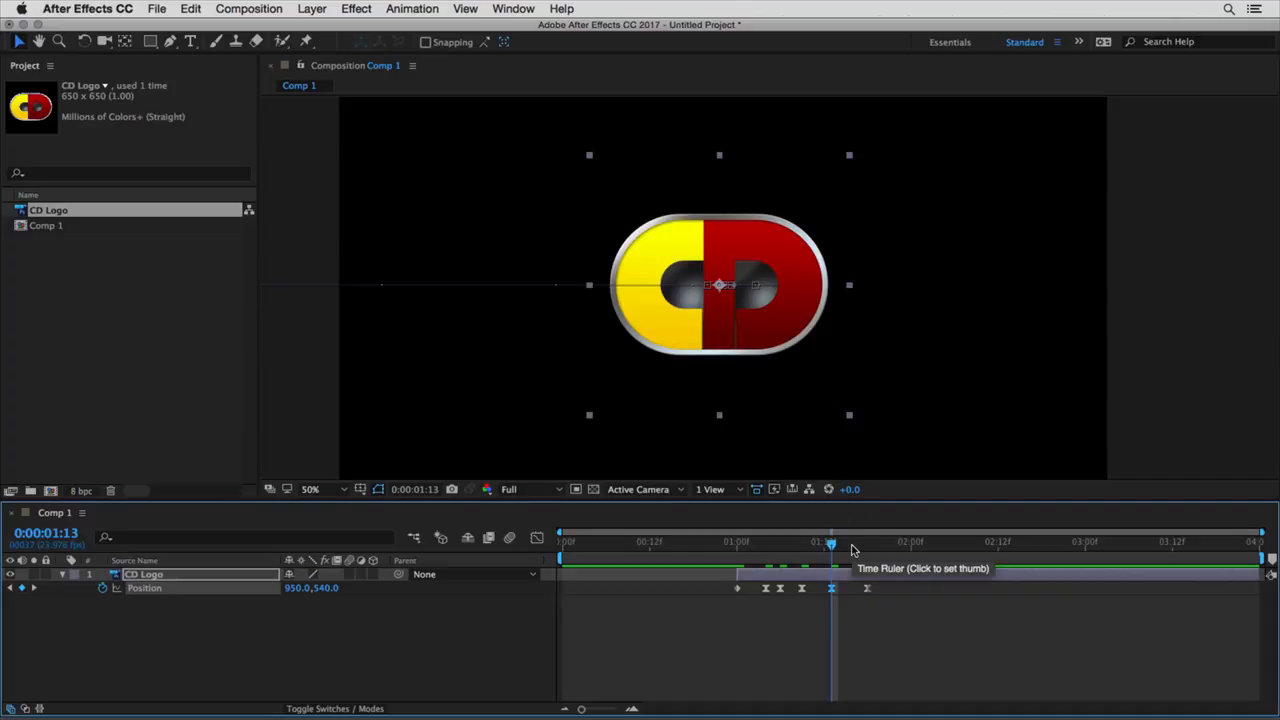
Step: Play back the slide-in, and examine the overshoot frame by frame from 0:00:01:00 to 0:00:01:06
key(space)
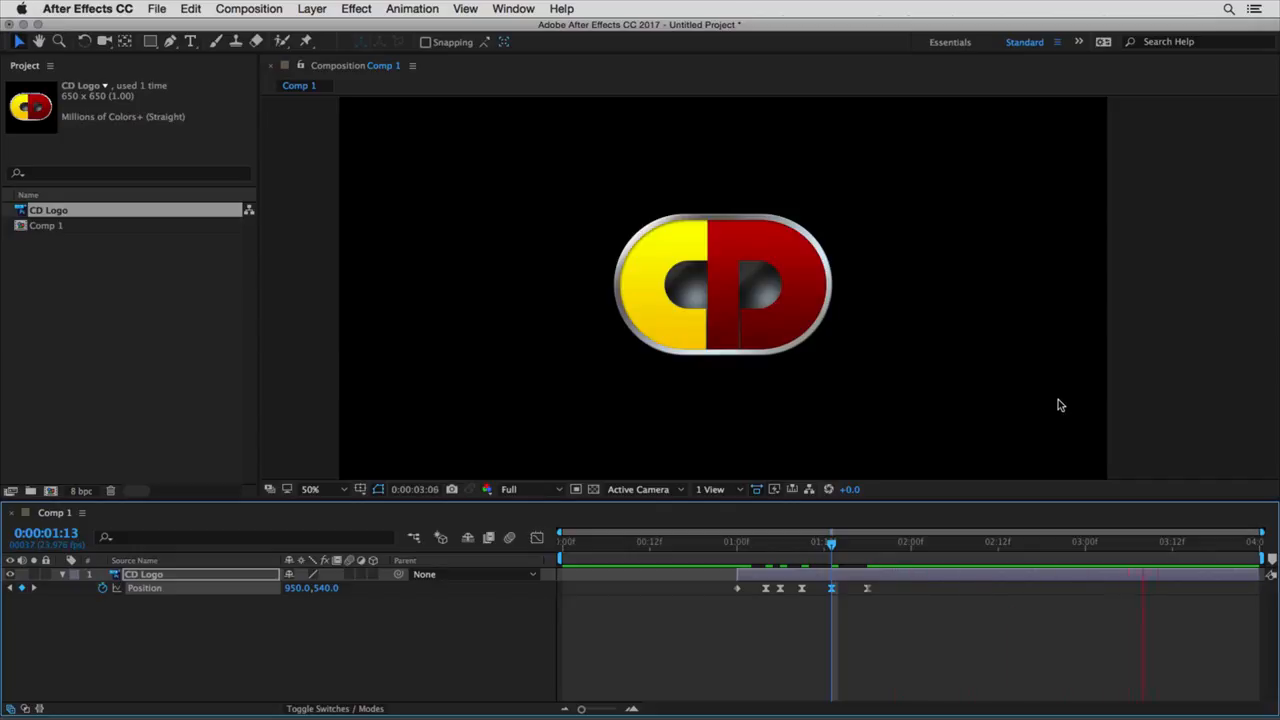
key(space)
drag(708, 543, 737, 543)
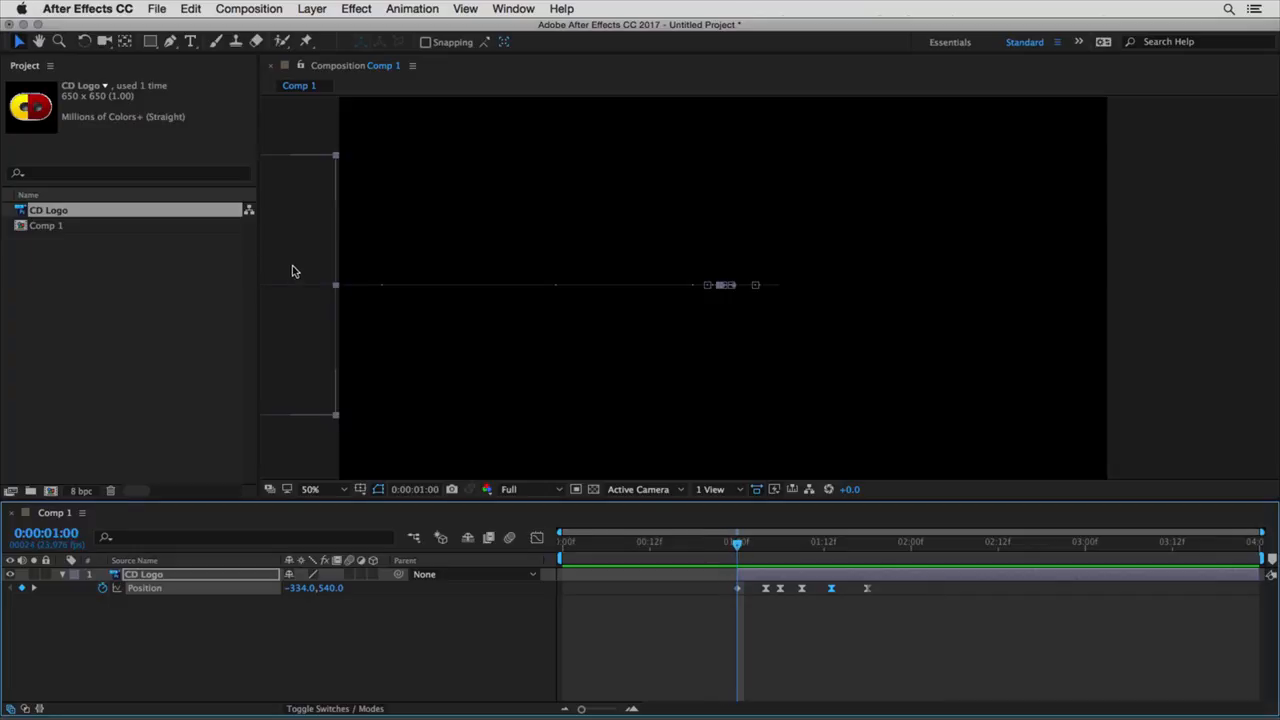
key(Page_Down)
key(Page_Down)
key(Page_Down)
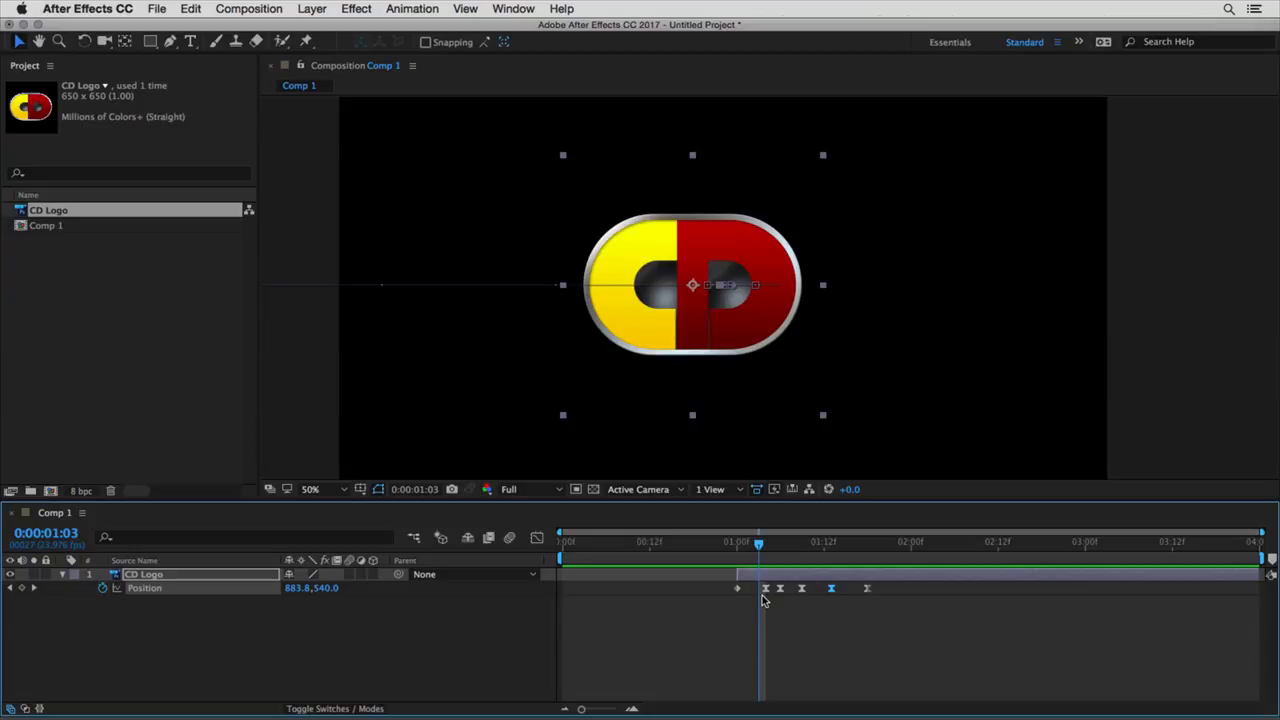
key(Page_Down)
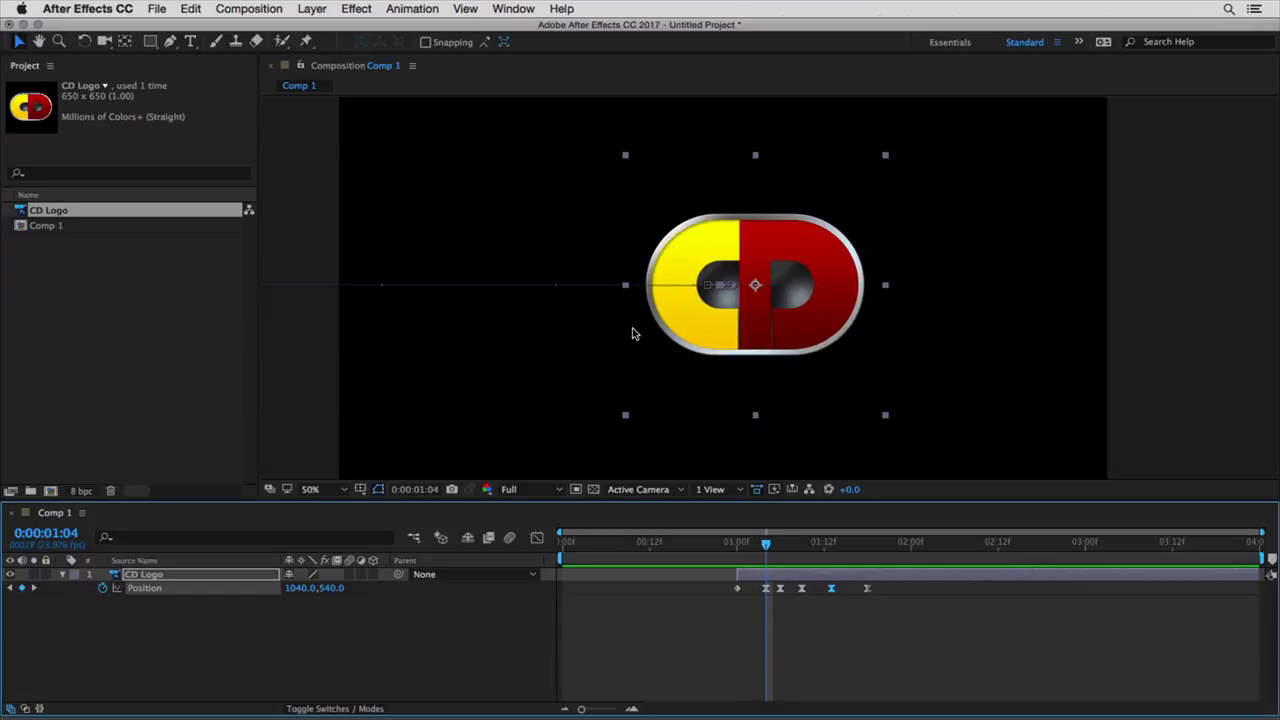
key(Page_Down)
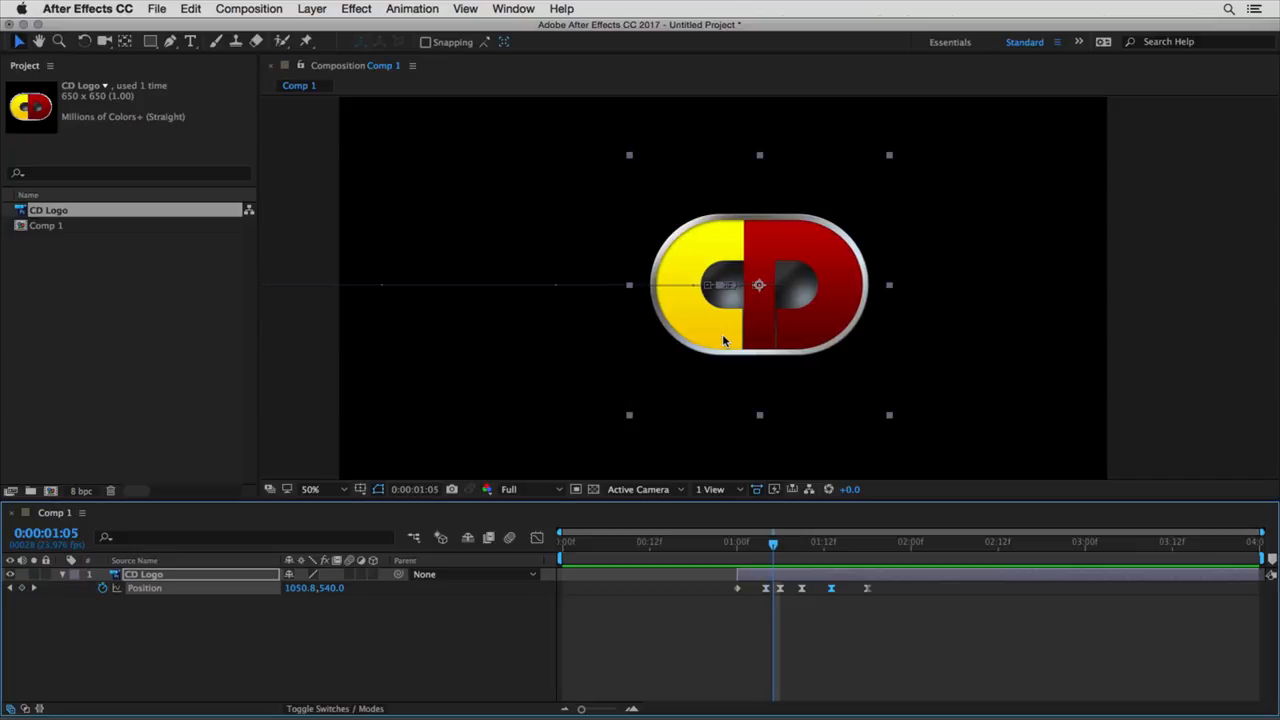
key(Page_Down)
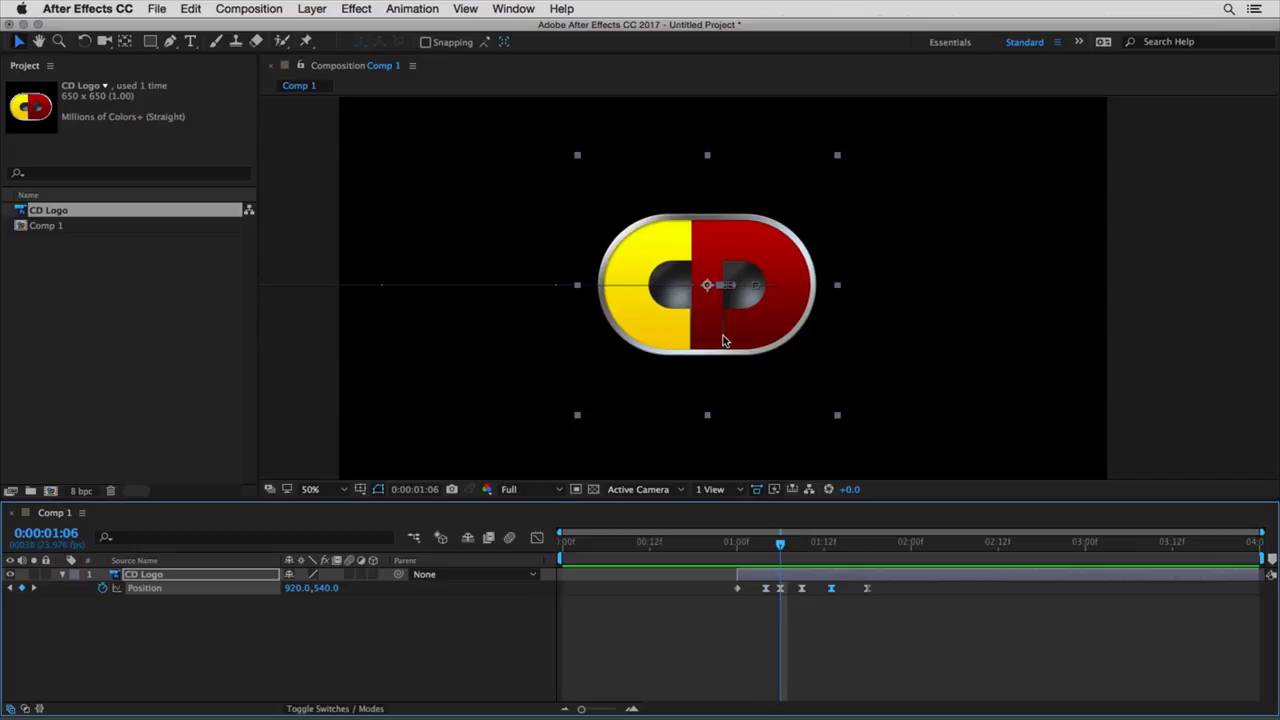
Step: Try raising the CD Logo to 920, 494 at 0:00:01:06 to examine its motion path, and undo the move
key(slash)
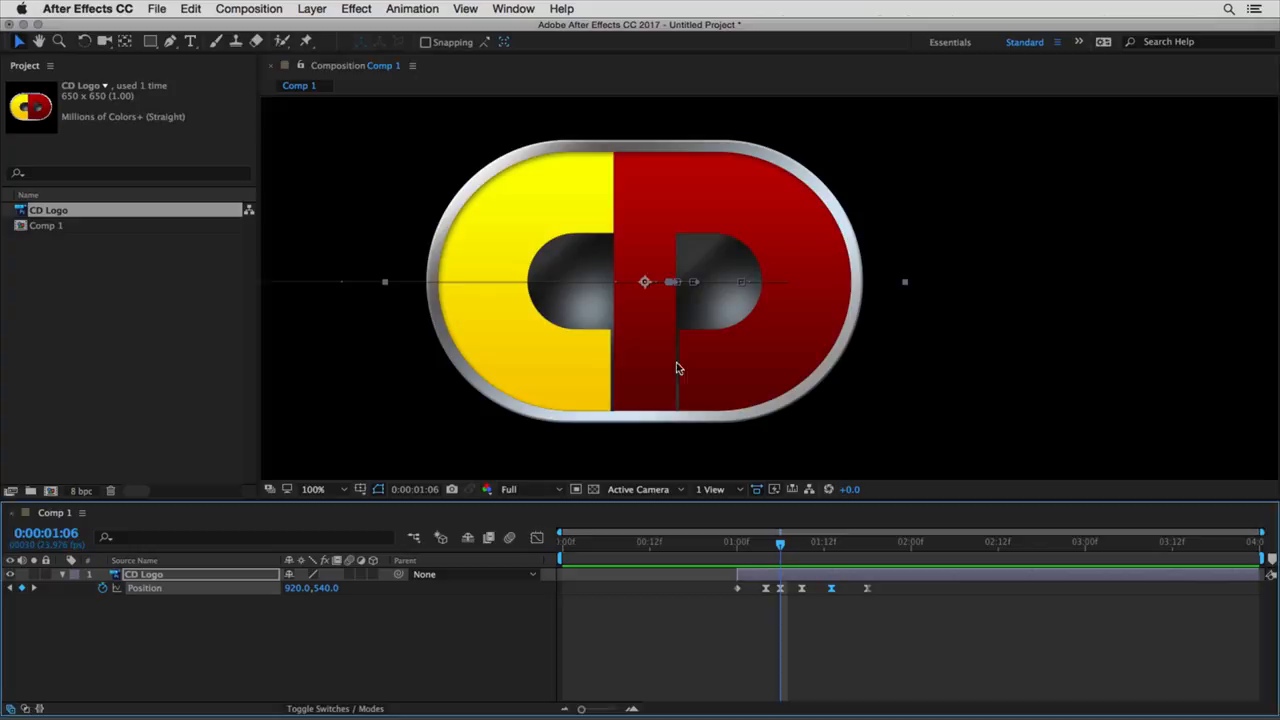
drag(676, 368, 677, 331)
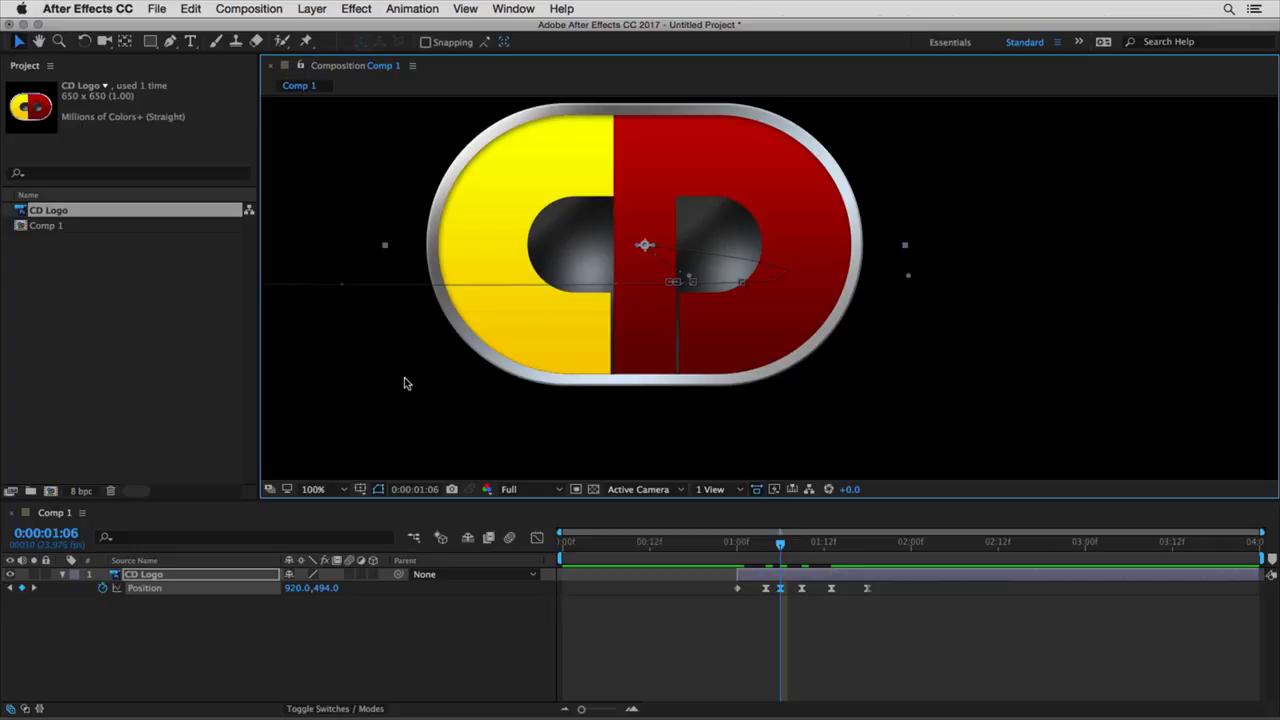
key(shift+s)
key(shift+s)
key(comma)
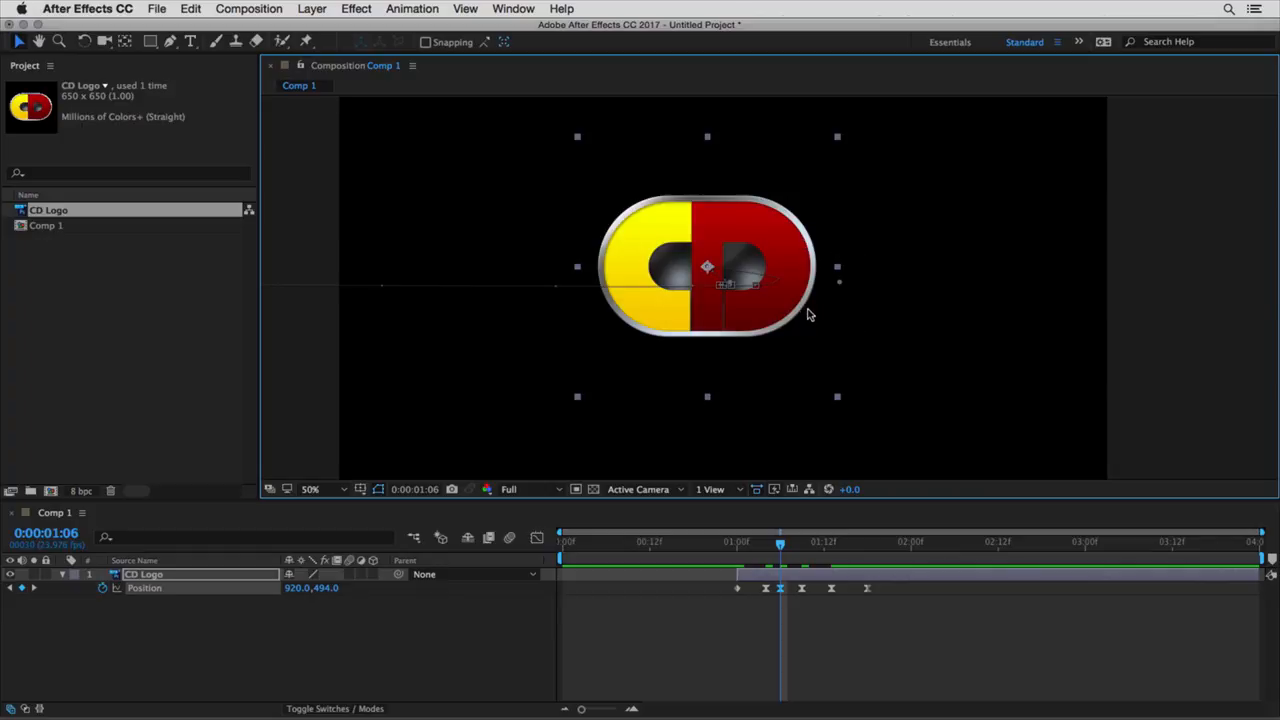
scroll(770, 295, up, 2)
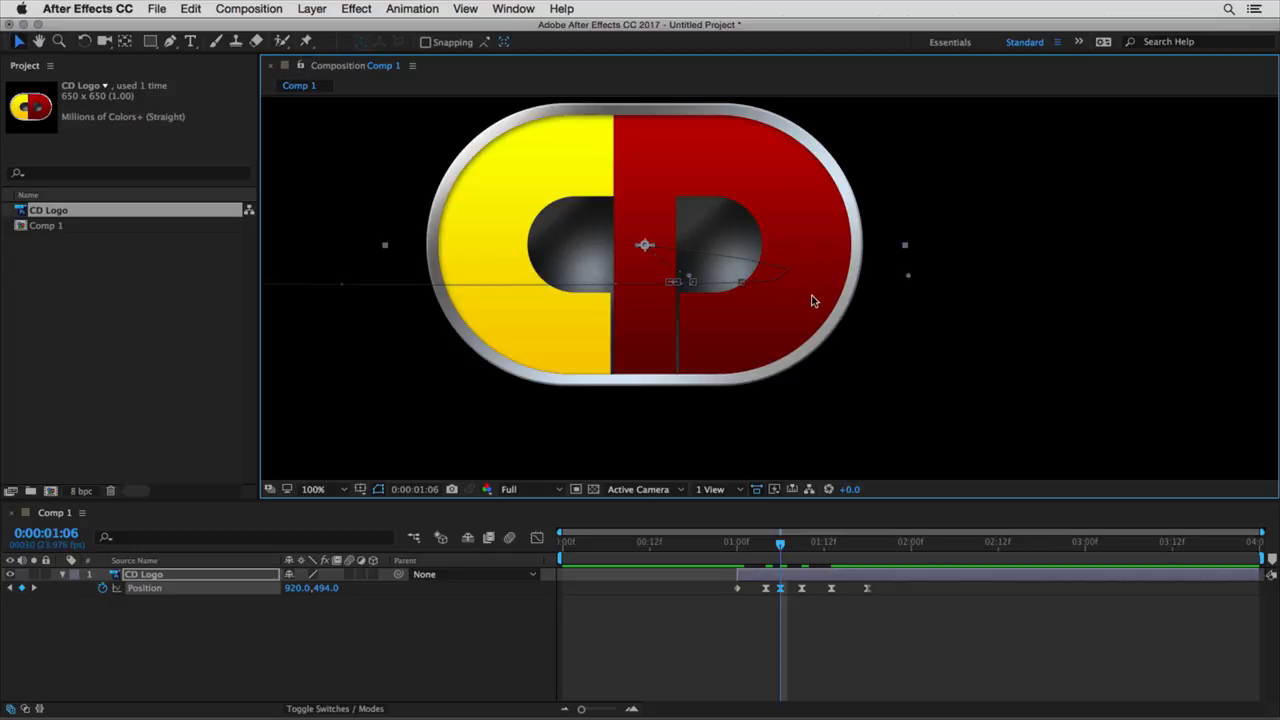
key(super+z)
key(super+z)
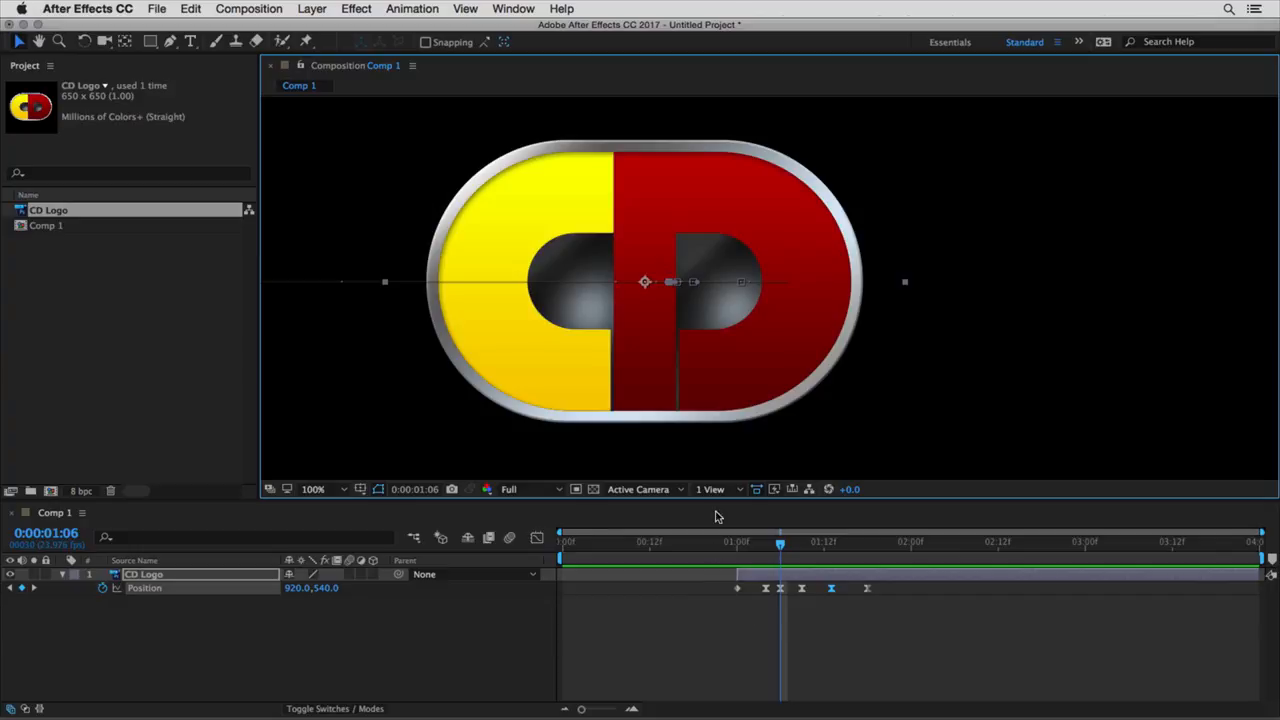
Step: Set the Spatial Interpolation of all the CD Logo's Position keyframes to Linear
drag(716, 588, 900, 612)
right_click(780, 590)
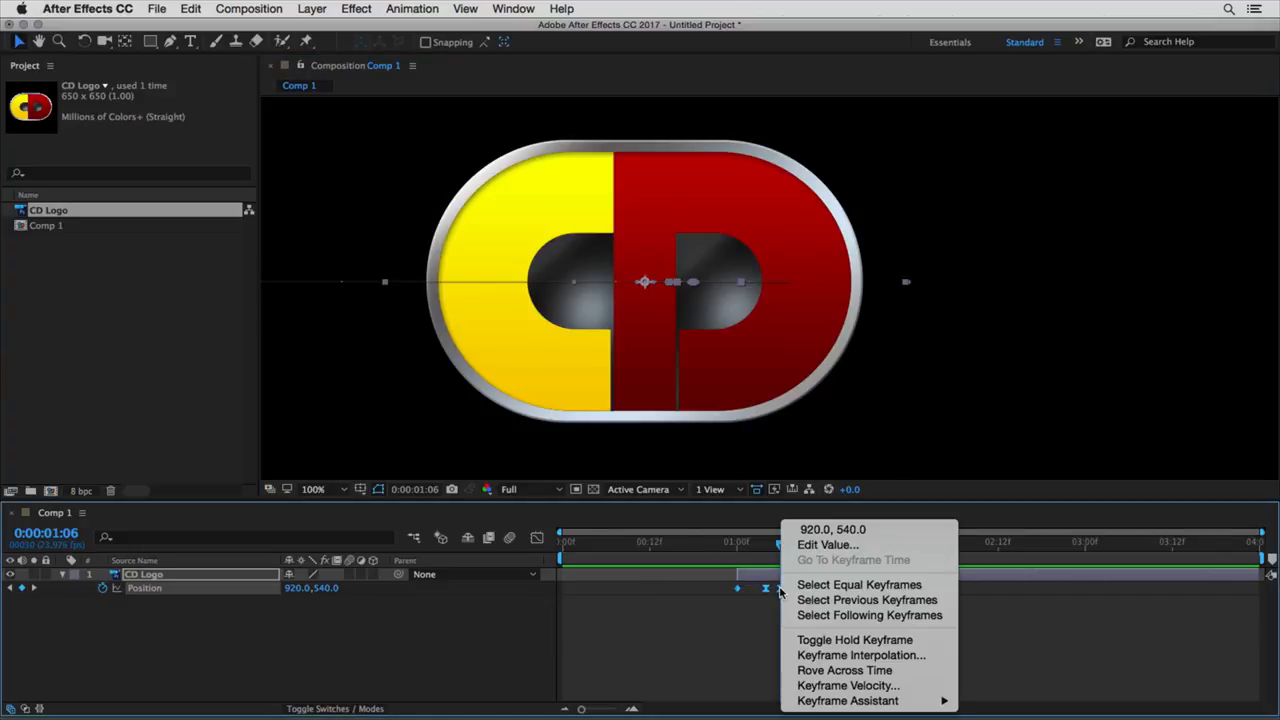
click(831, 656)
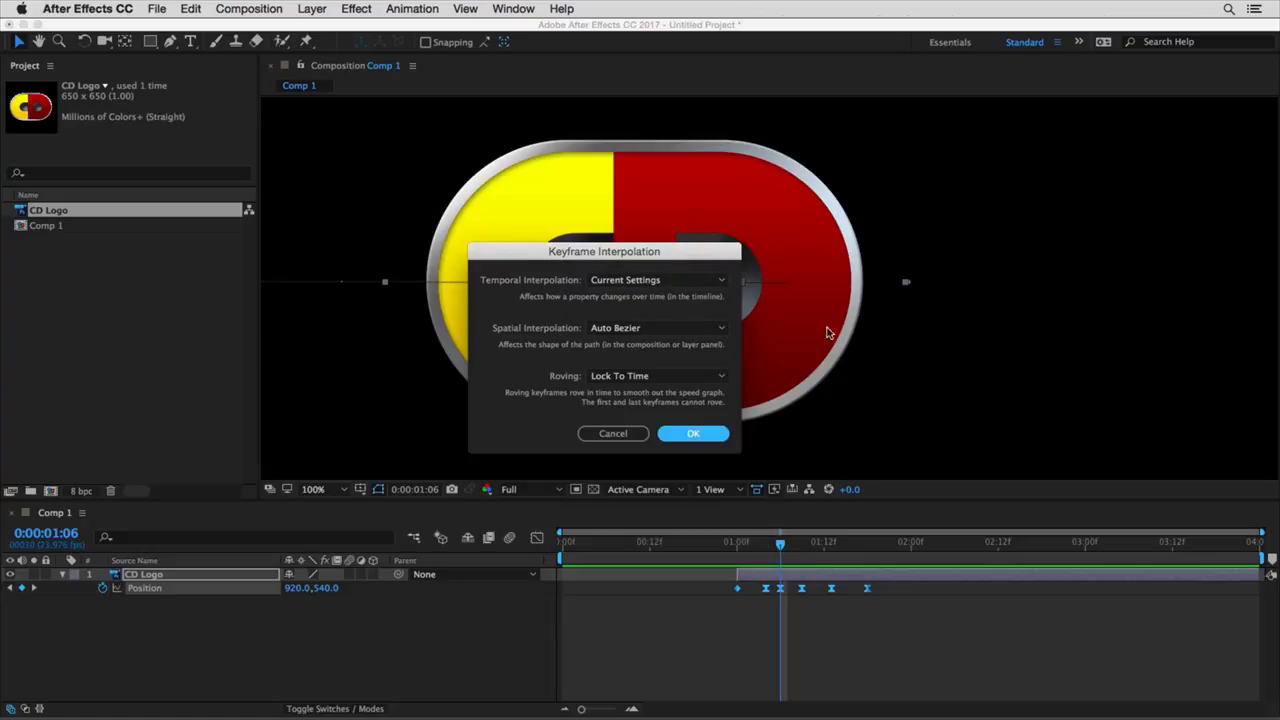
click(645, 329)
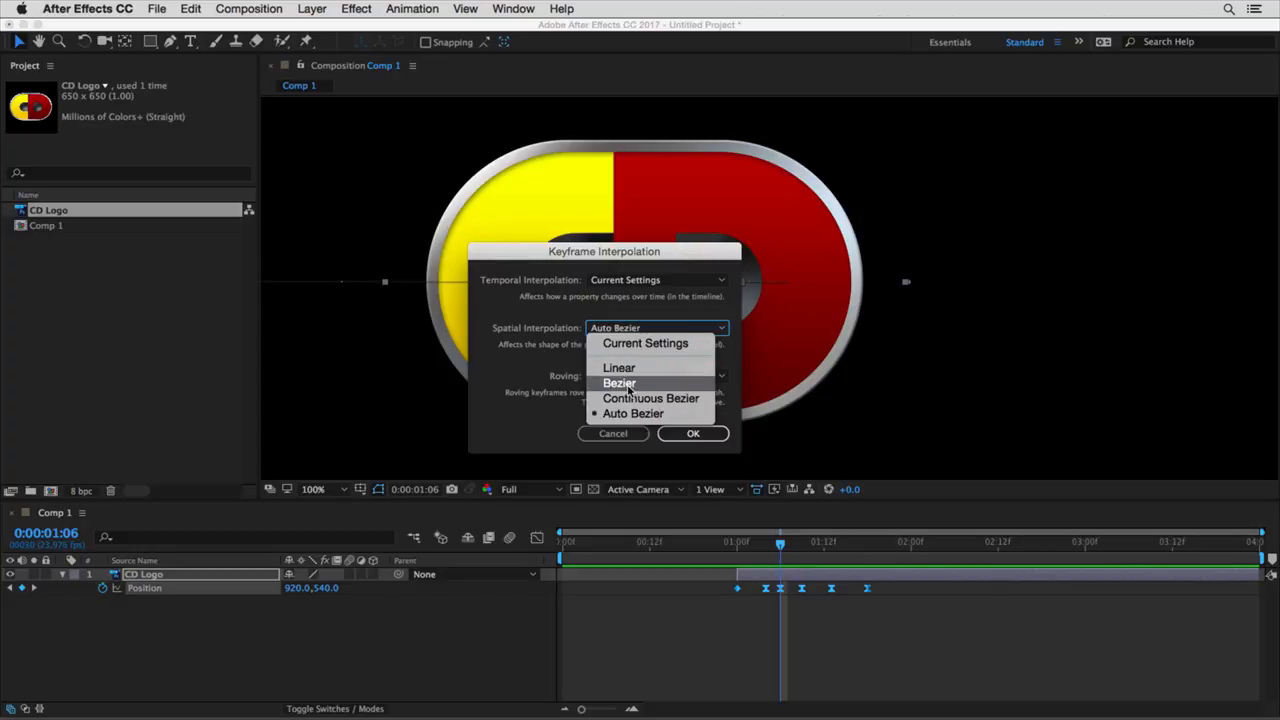
click(620, 368)
click(693, 433)
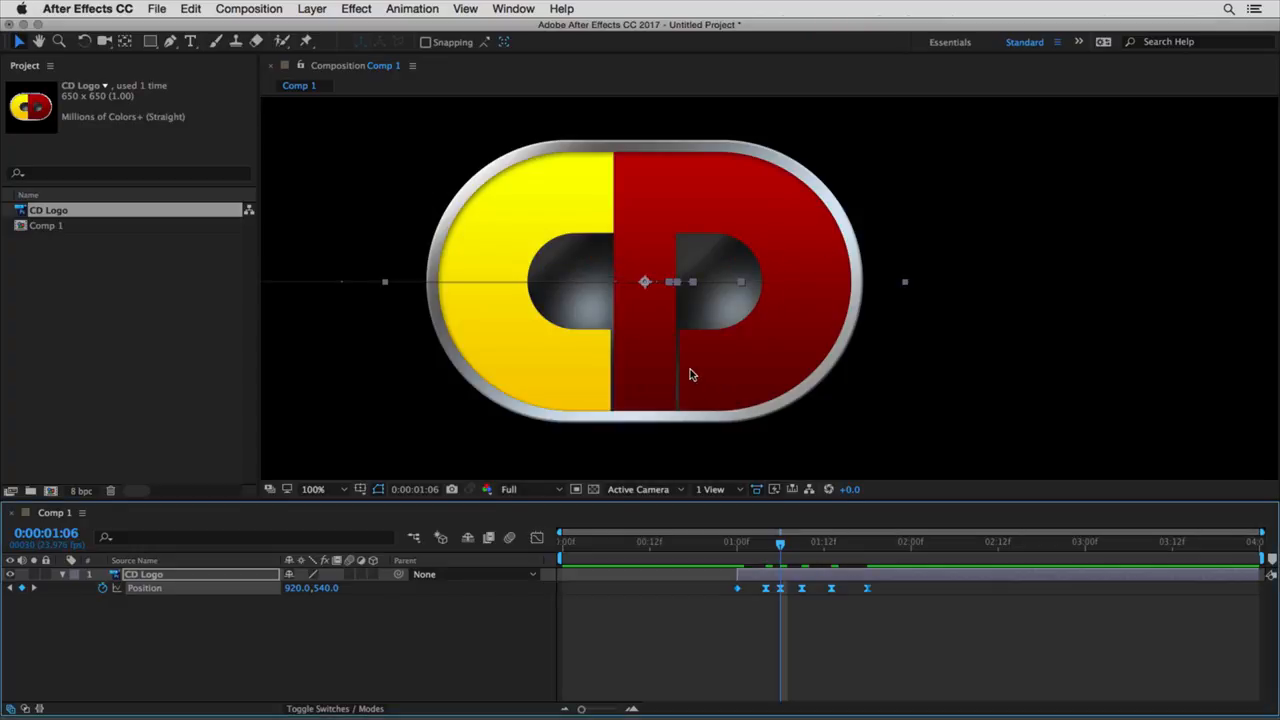
Step: Try raising the CD Logo to Position 920, 489 at 0:00:01:06 to examine its linear motion path, and undo the move
drag(760, 363, 759, 322)
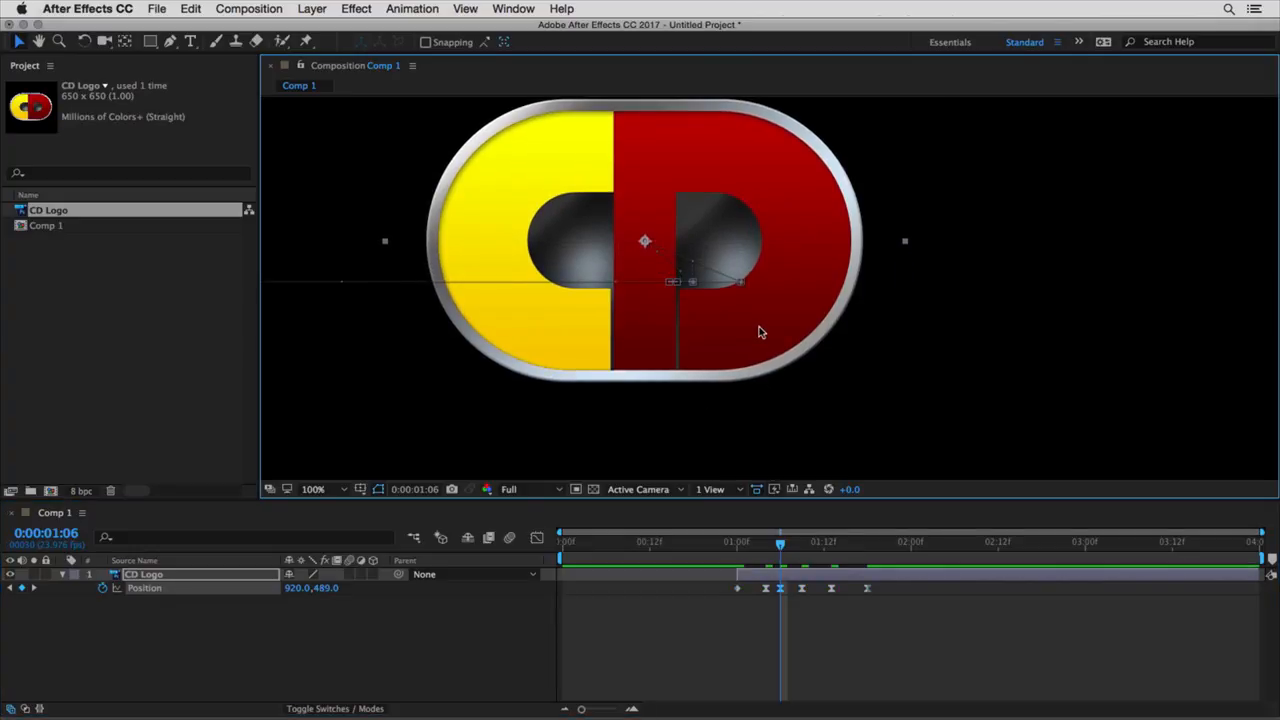
key(period)
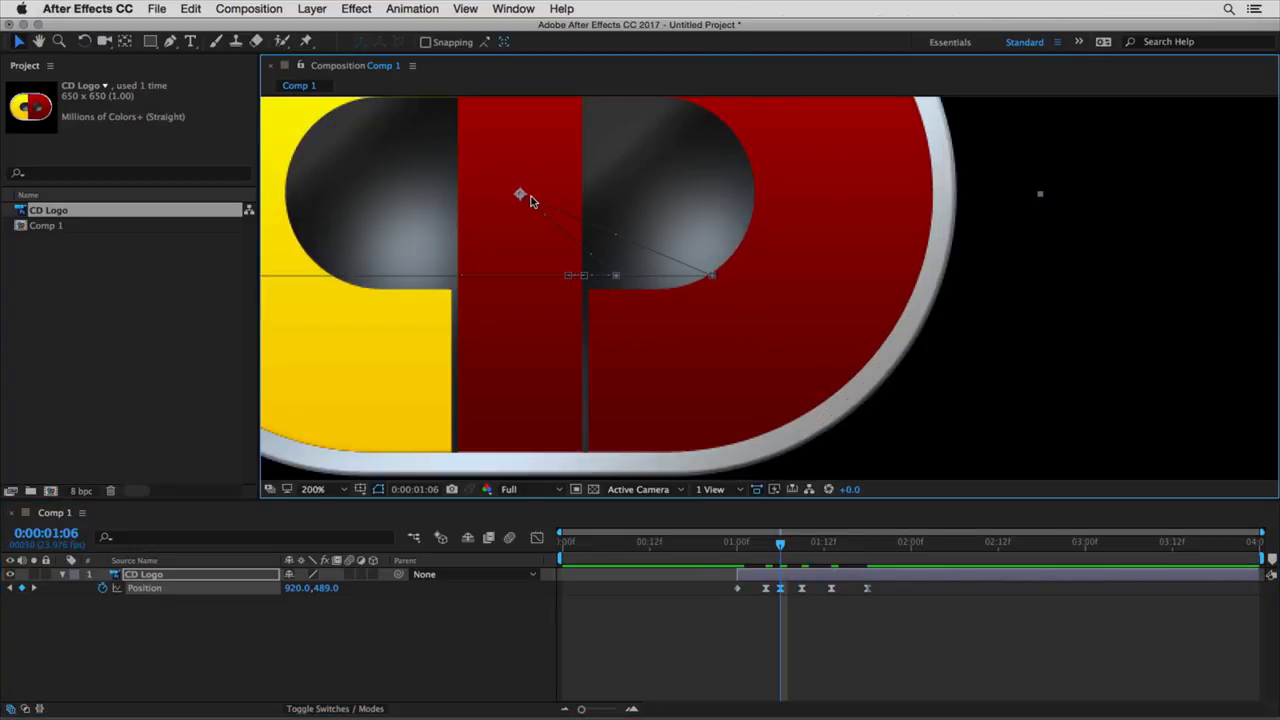
key(super+z)
key(comma)
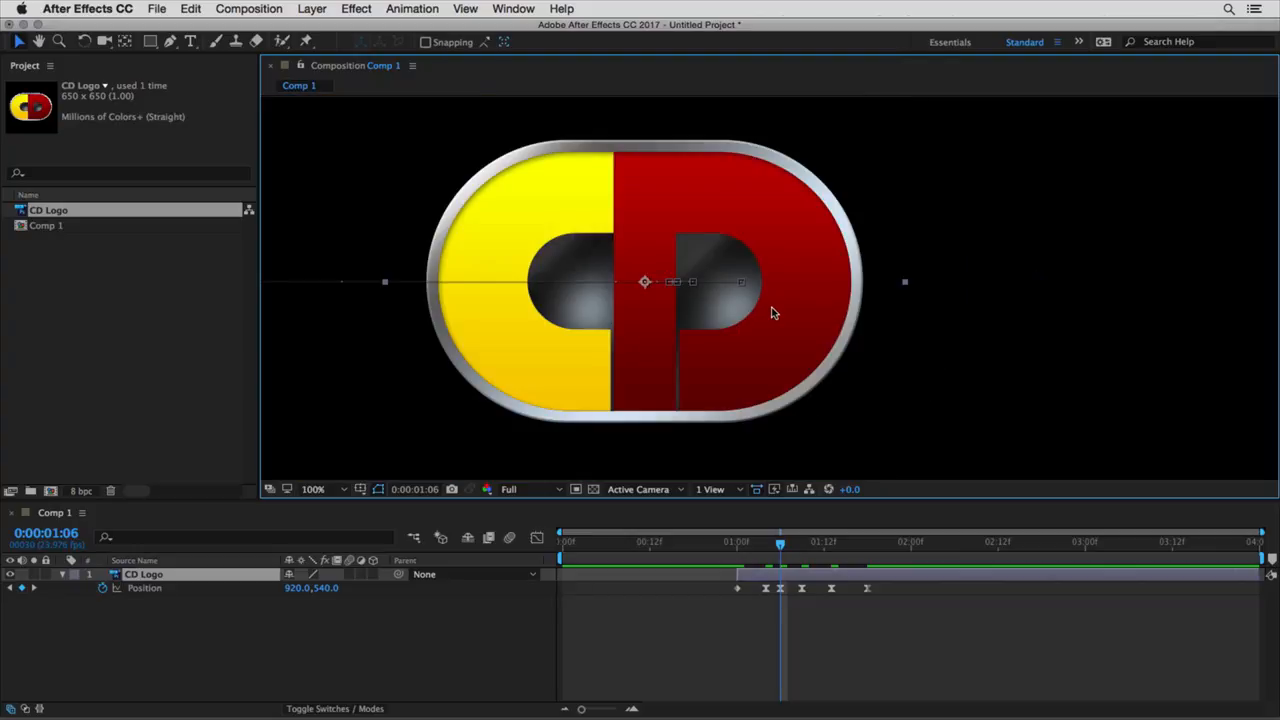
Step: Play back the slide-in with the whole frame in view, and scrub through the movement from 0:00:01:00
key(comma)
key(space)
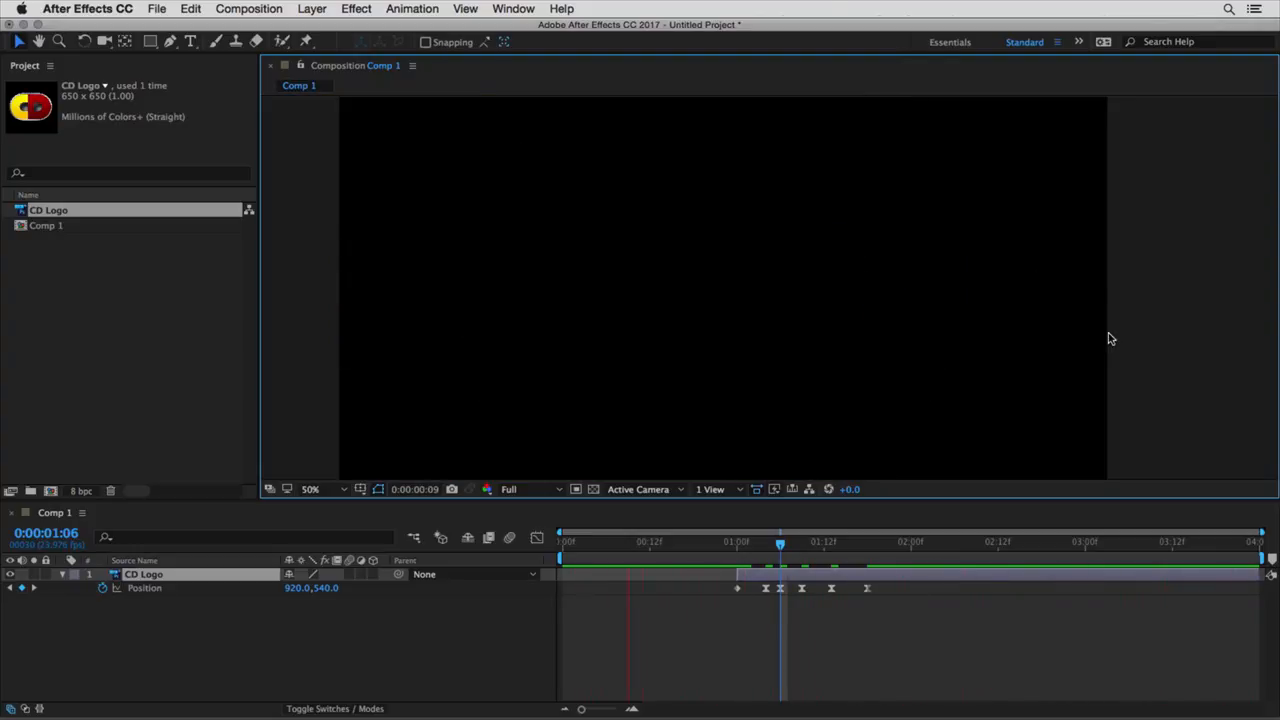
key(space)
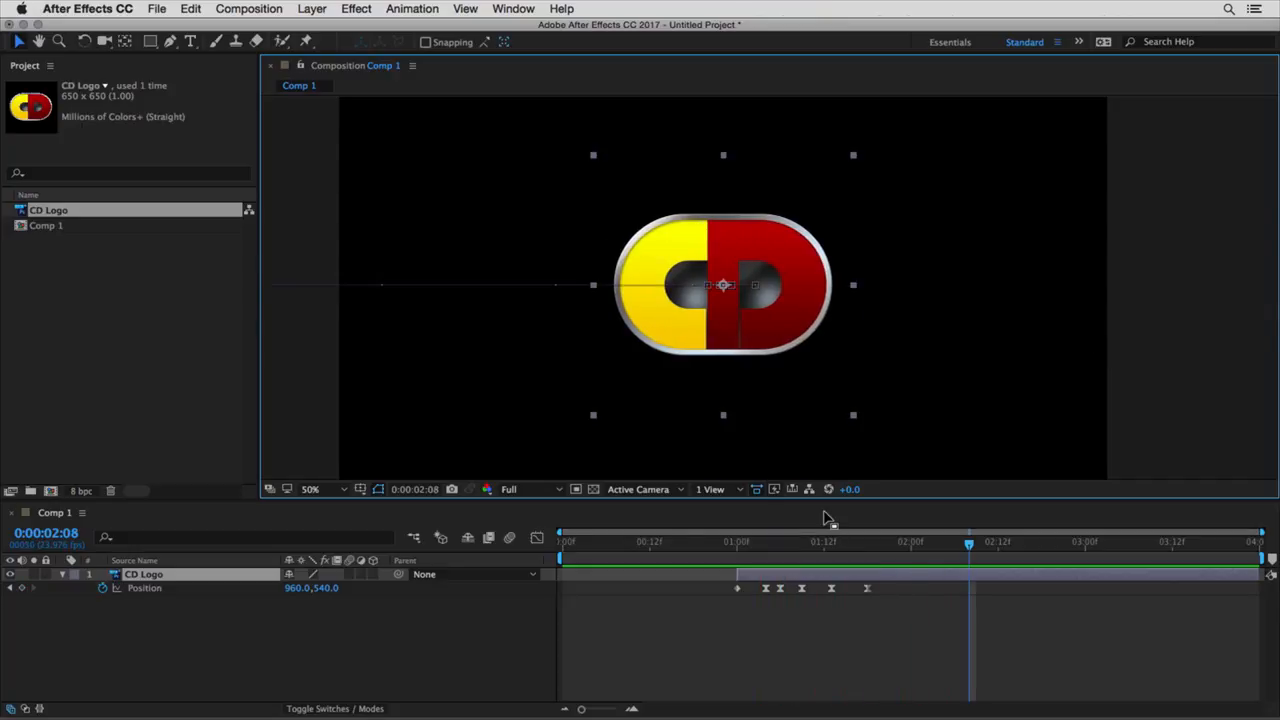
drag(734, 545, 817, 546)
click(737, 545)
Step: Compress all the CD Logo's Position keyframes proportionally in time so the last one falls at 0:00:01:10
drag(720, 586, 877, 608)
click(744, 546)
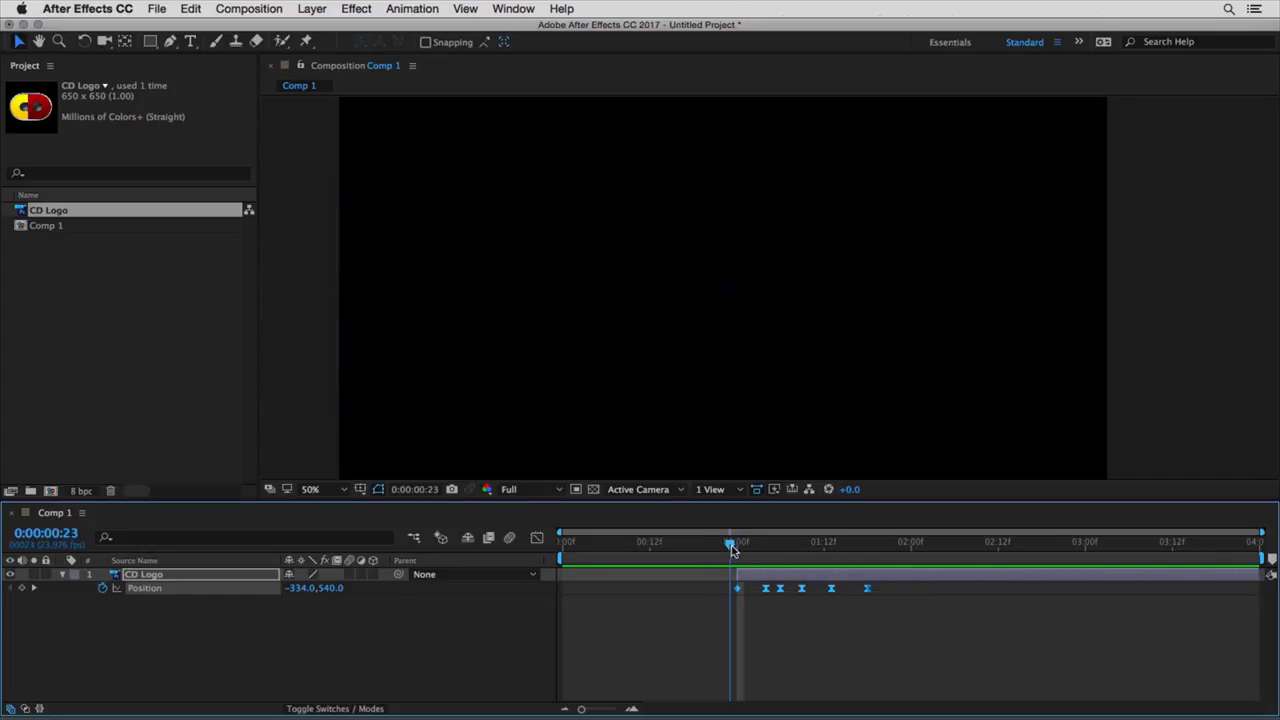
drag(851, 549, 738, 548)
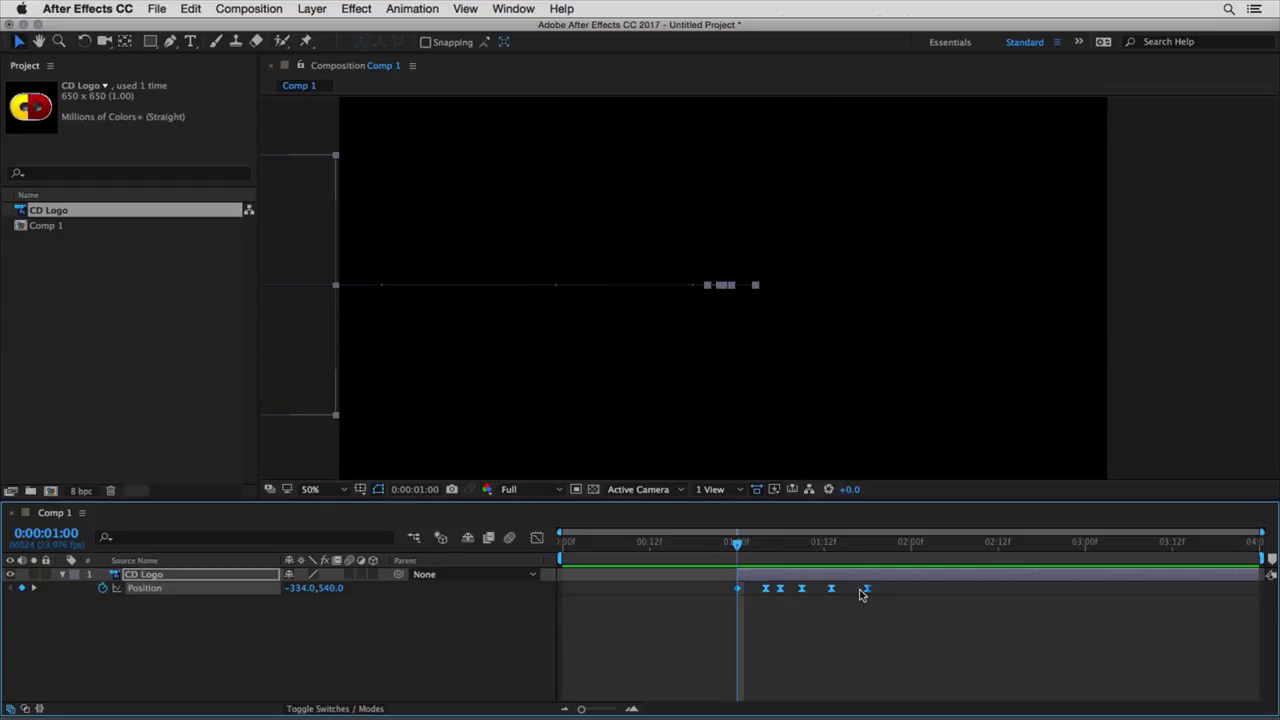
mouse_move(868, 592)
drag(868, 592, 983, 592)
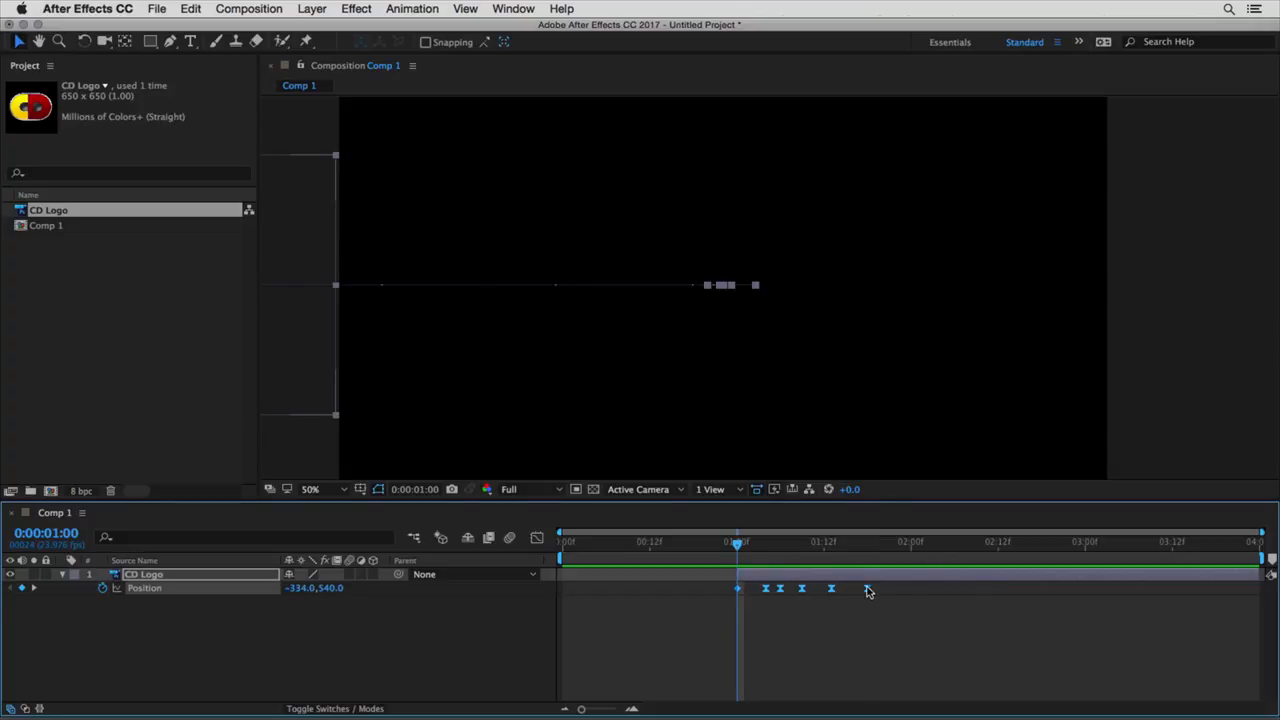
drag(868, 589, 808, 590)
Step: Play back the faster slide-in, and enable motion blur for both the CD Logo layer and the composition
key(space)
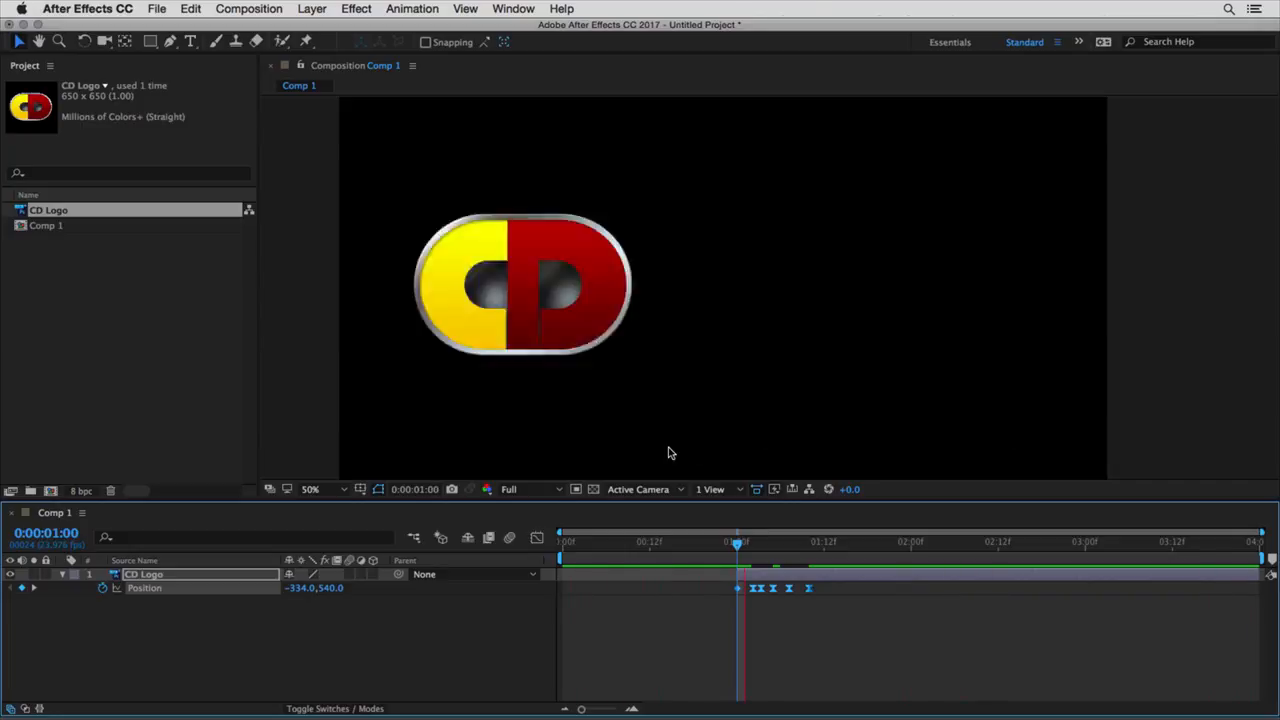
key(space)
key(space)
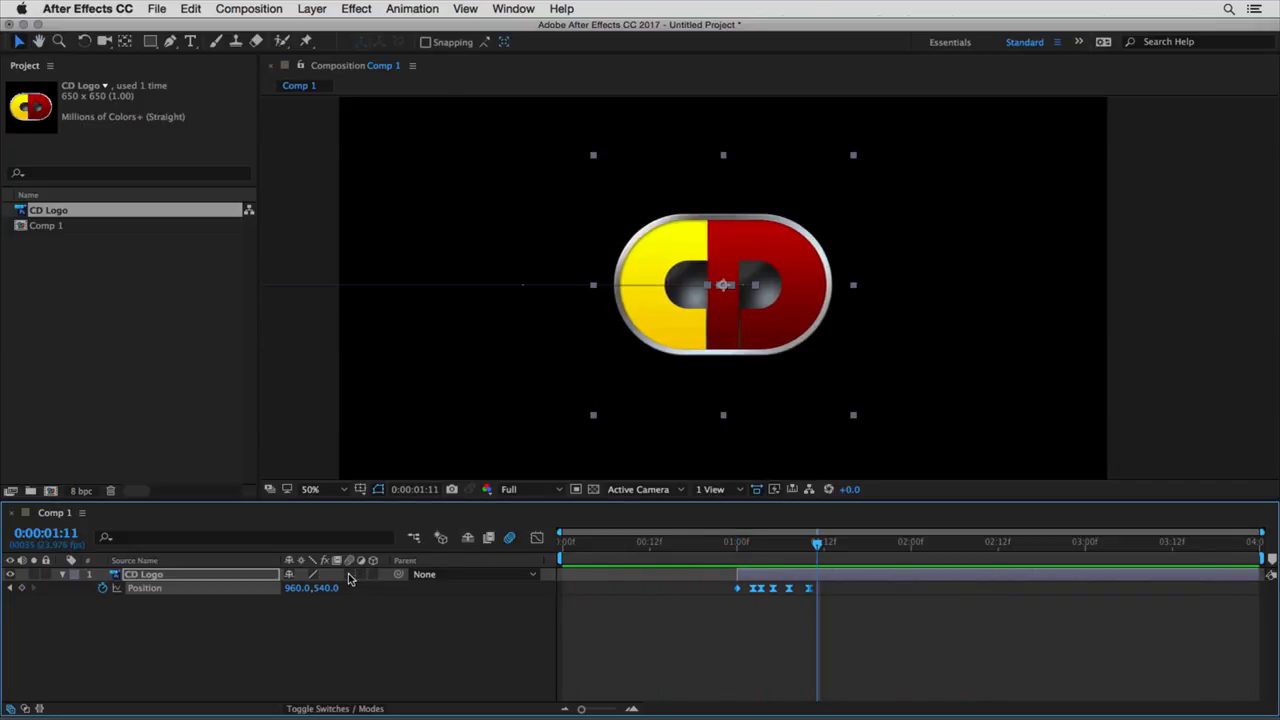
key(space)
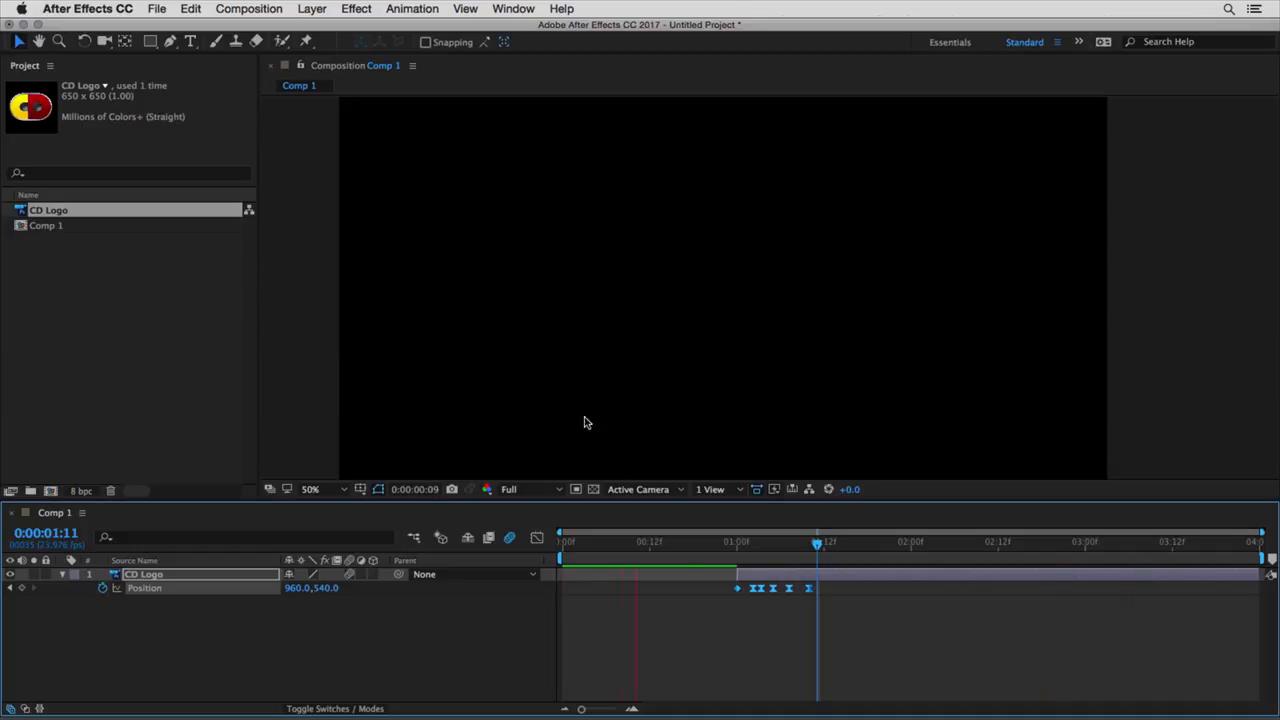
Step: Examine the motion blur through the overshoot from about 0:00:01:02 onward, and play back the slide-in again
click(757, 545)
mouse_move(757, 546)
mouse_down()
mouse_move(926, 548)
mouse_move(745, 548)
mouse_up()
key(=)
key(=)
key(space)
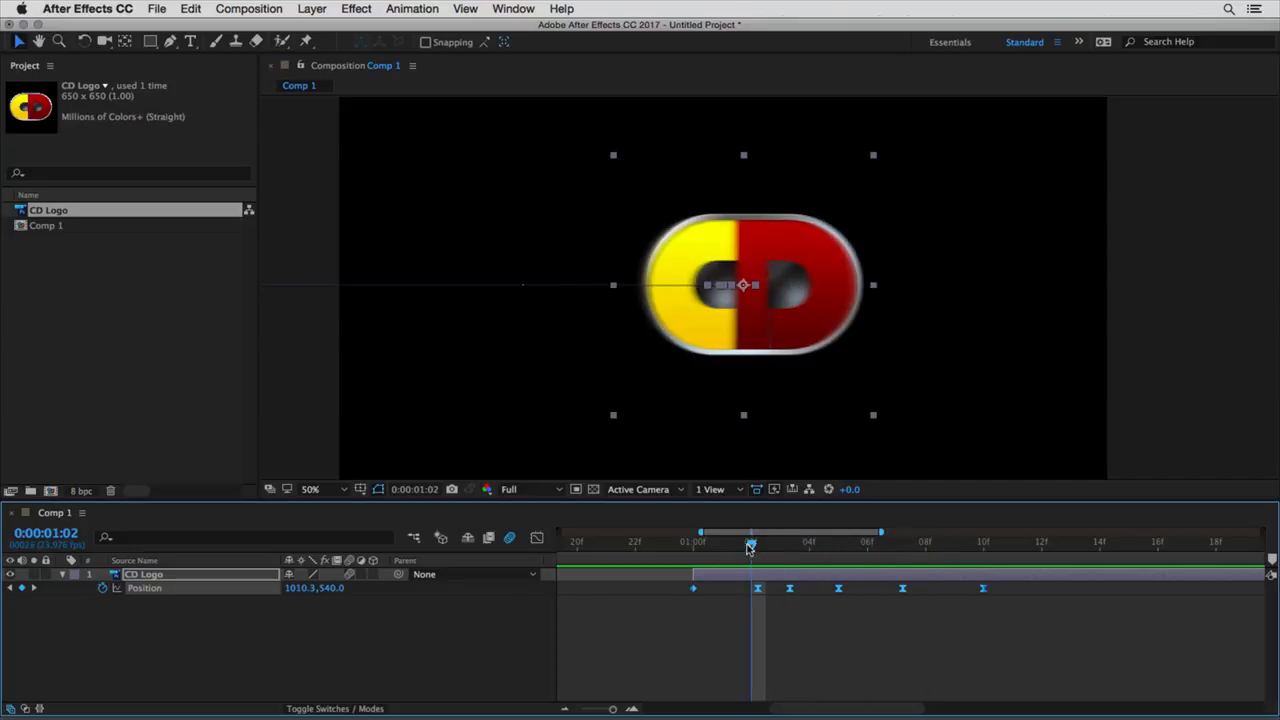
drag(745, 550, 1012, 562)
key(minus)
key(space)
key(space)
key(minus)
key(minus)
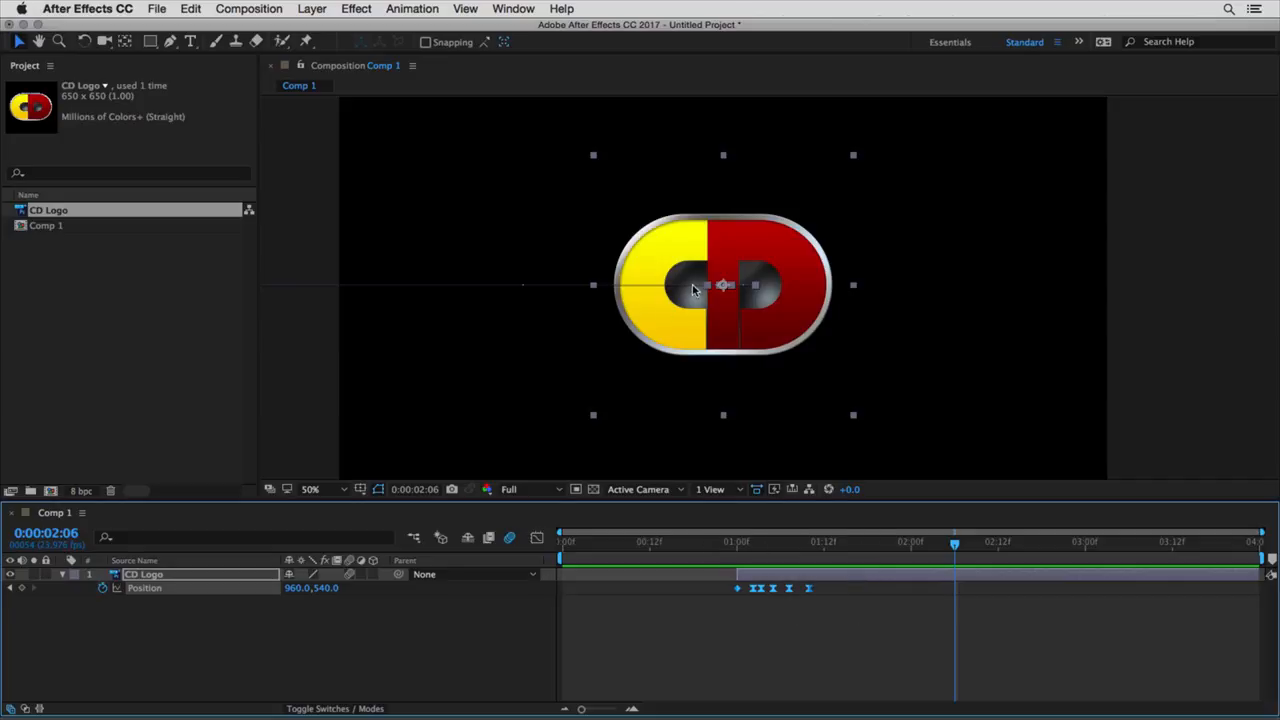
drag(697, 547, 751, 556)
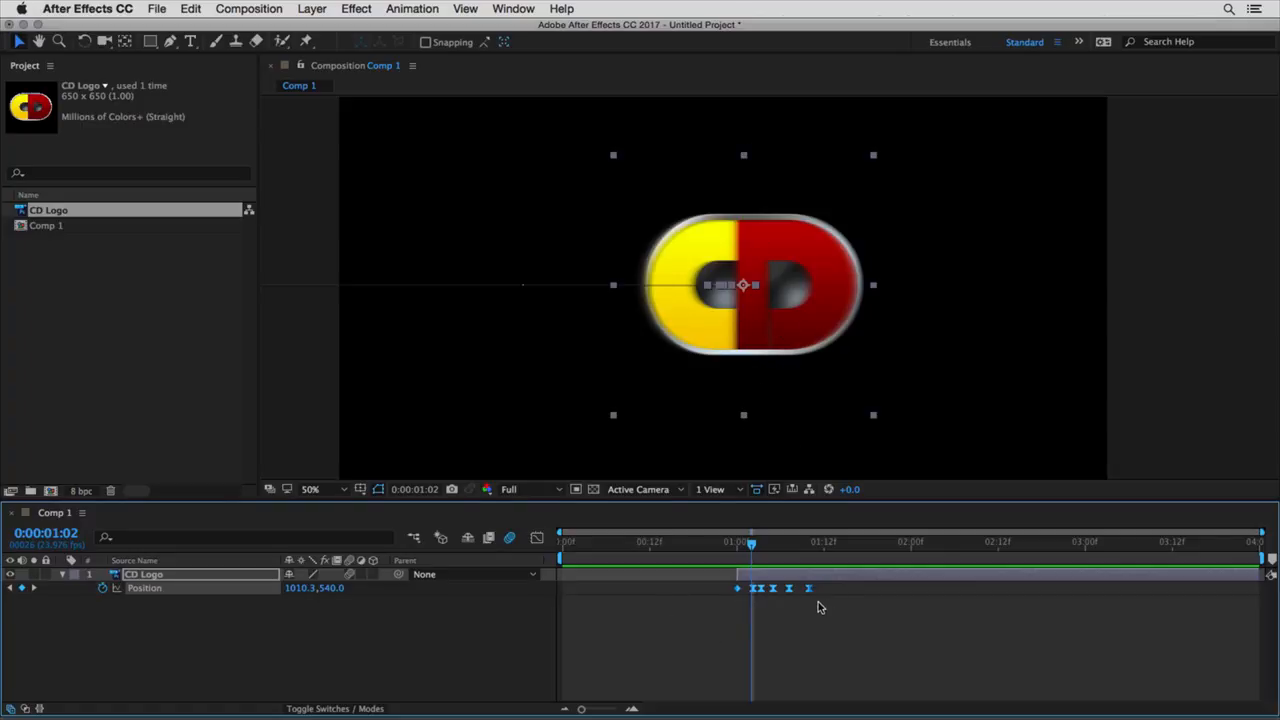
Step: Delete all the CD Logo's Position keyframes, including the last one at 0:00:01:10
drag(711, 588, 798, 608)
key(Delete)
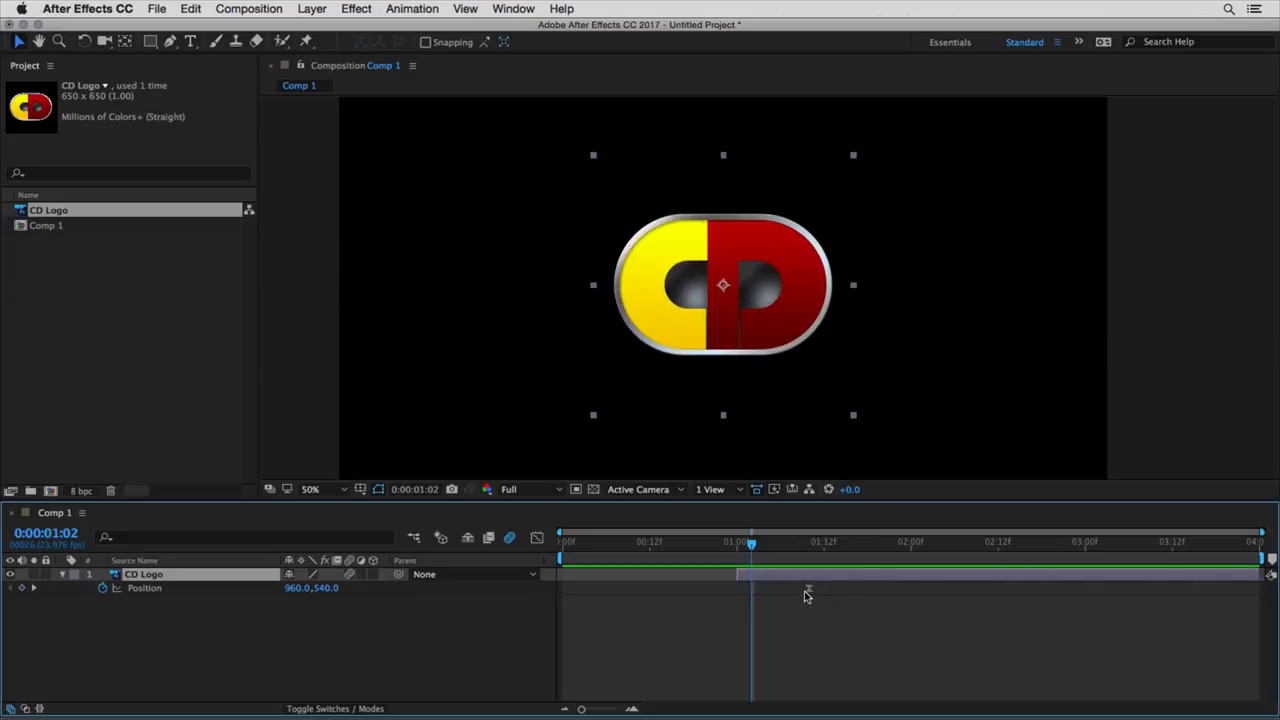
click(808, 590)
key(Delete)
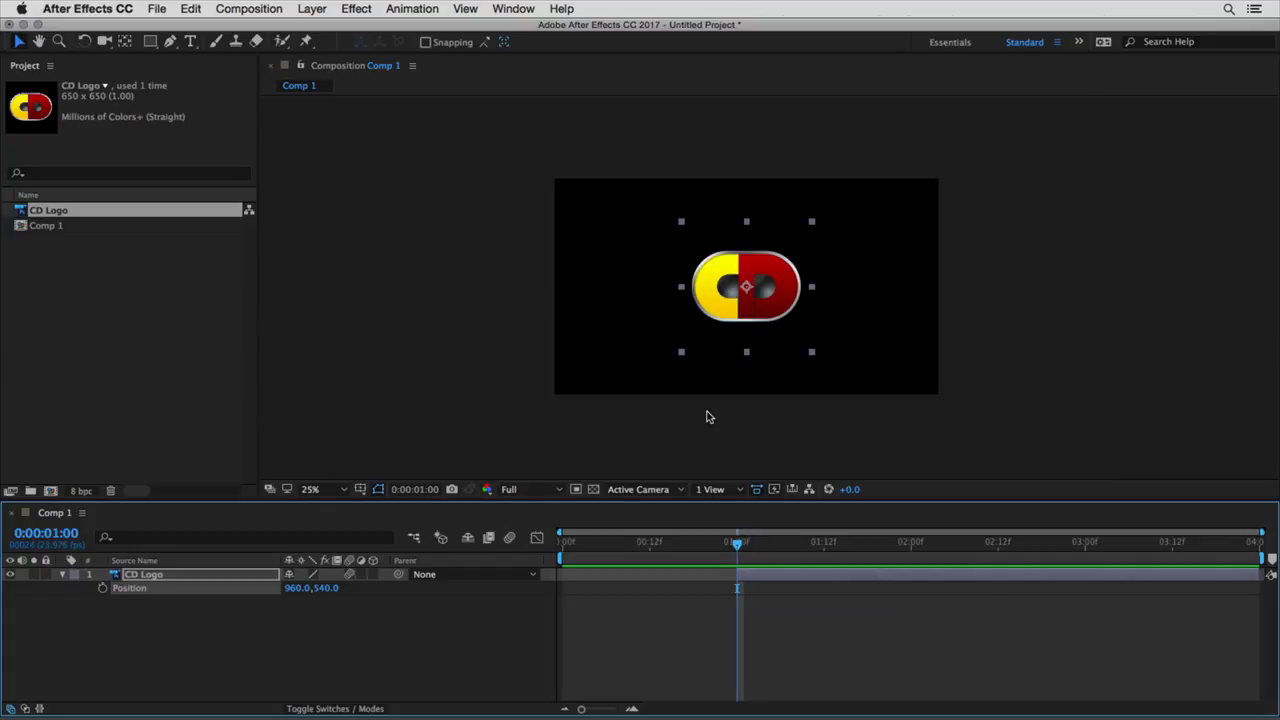
Step: Create a 1920 x 1080 px gray solid and lower it until its upper edge meets the underside of the CD Logo
key(super+y)
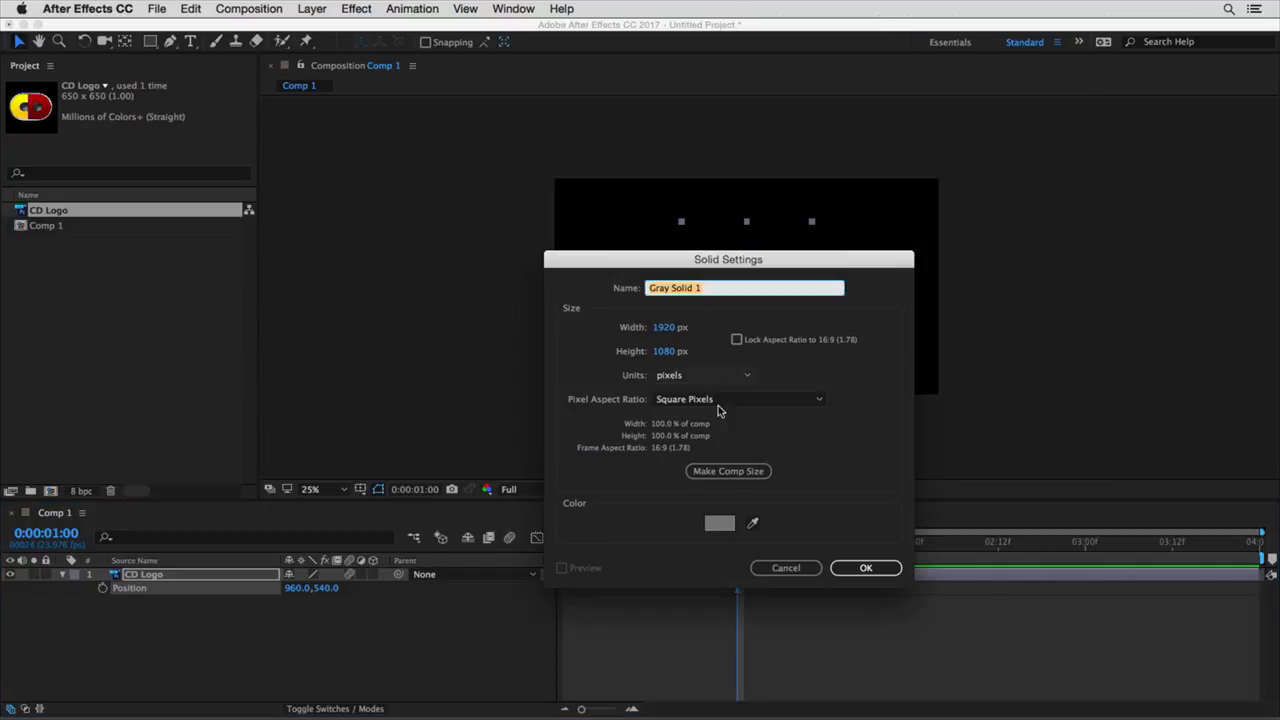
click(866, 568)
drag(795, 237, 791, 390)
key(period)
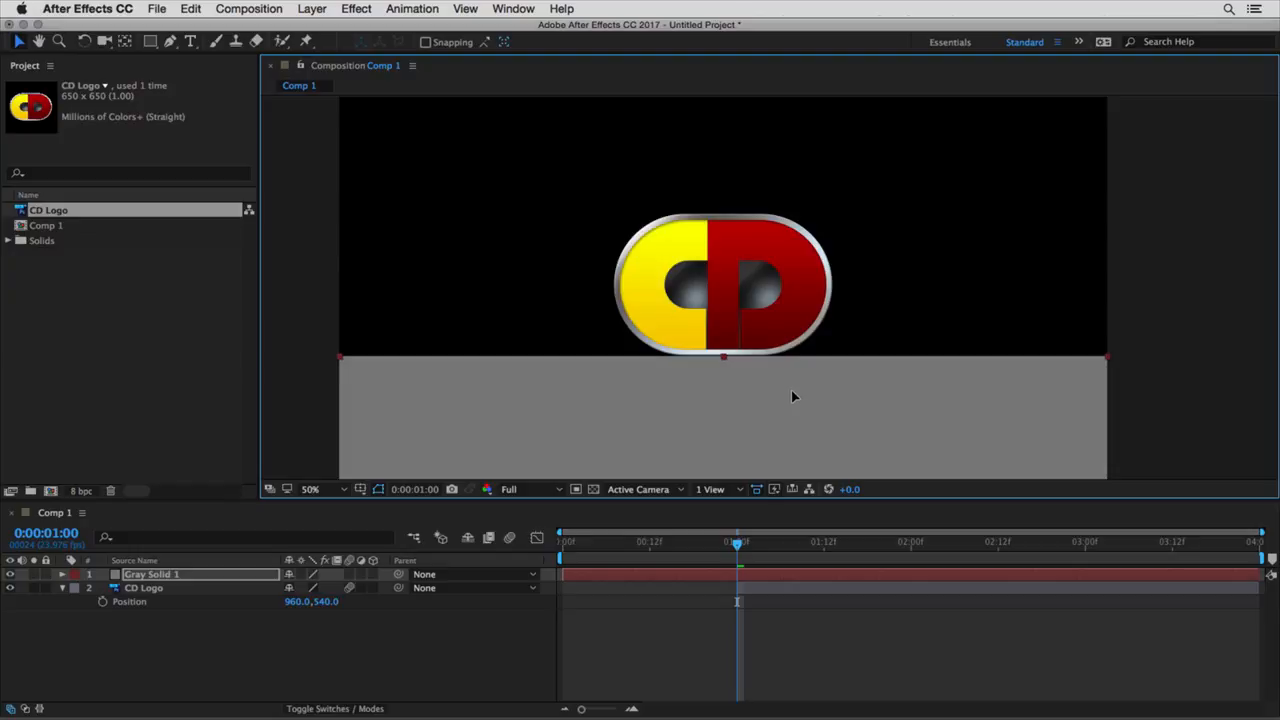
key(comma)
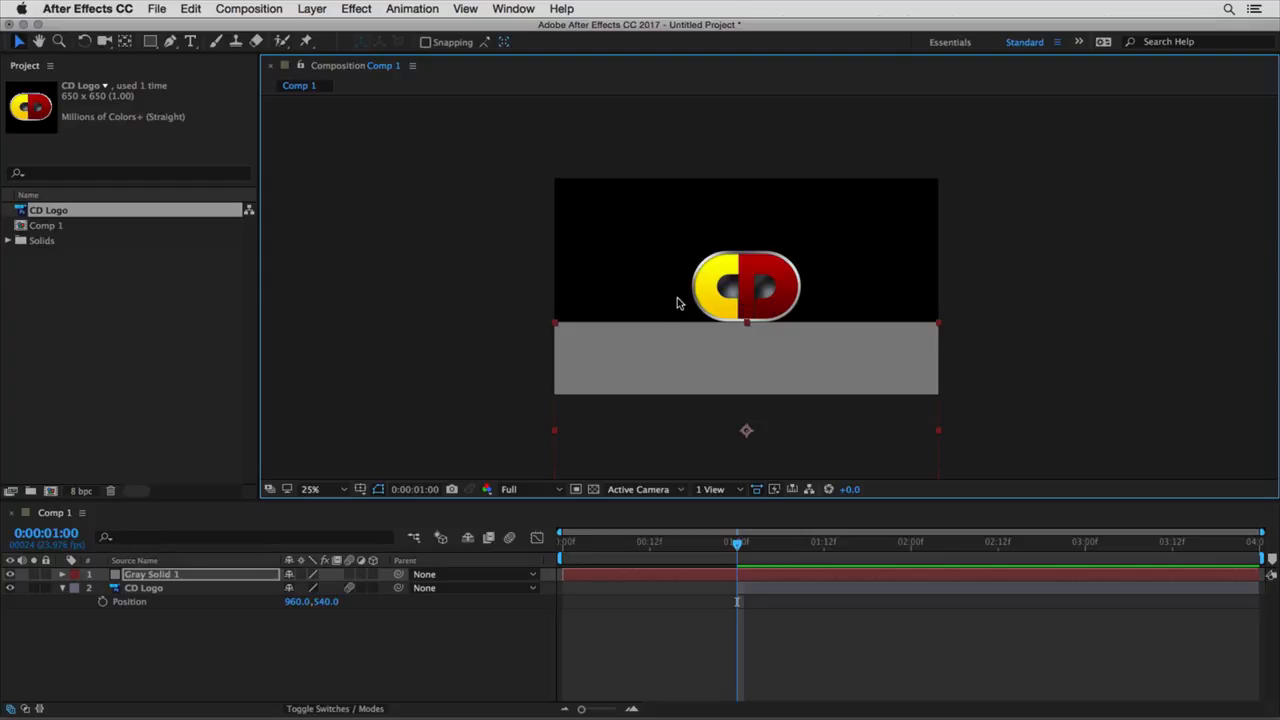
key(period)
key(comma)
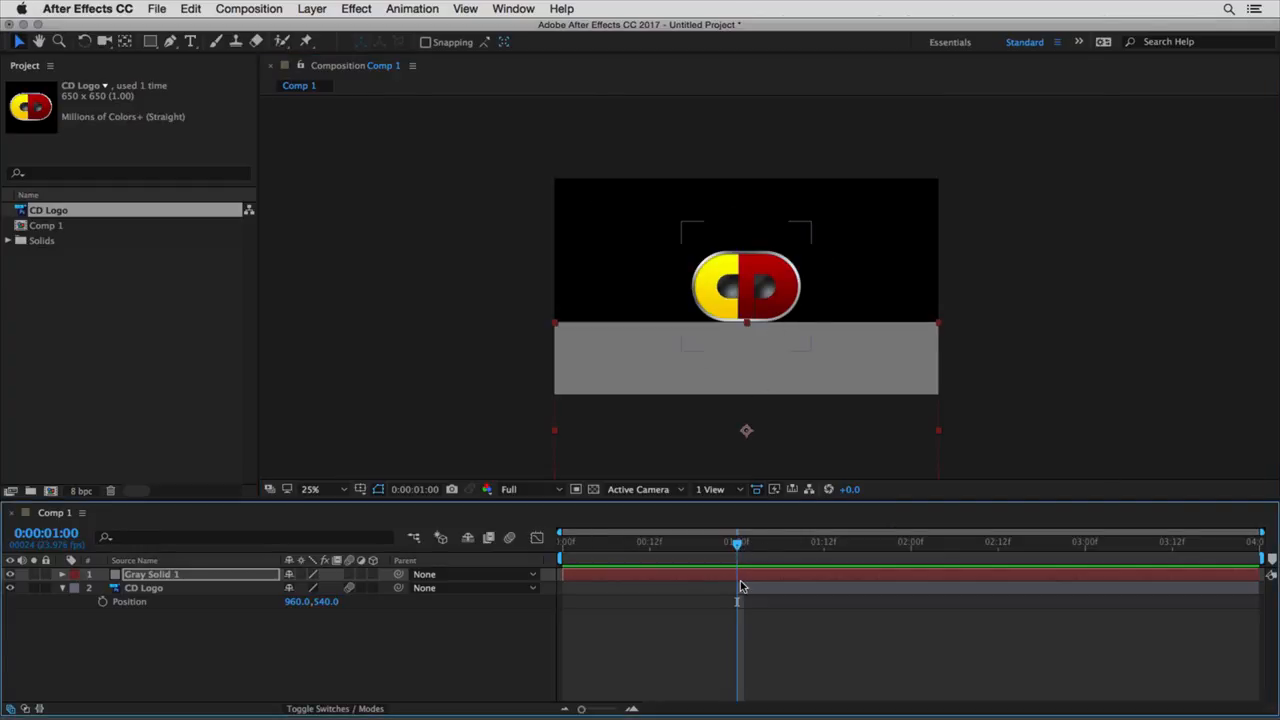
Step: Set CD Logo Position keyframes at 0:00:01:00 and 0:00:01:04 with the value 960, 540
click(744, 588)
click(103, 602)
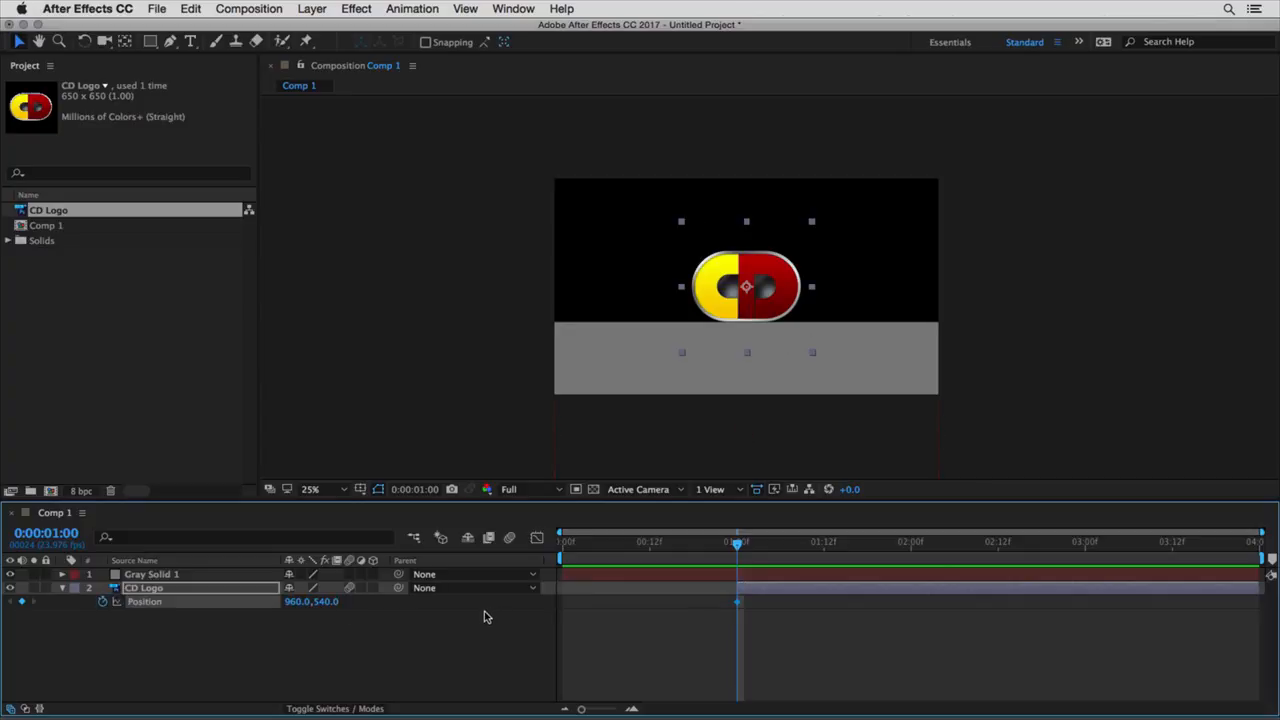
key(Page_Down)
key(Page_Down)
key(Page_Down)
key(Page_Down)
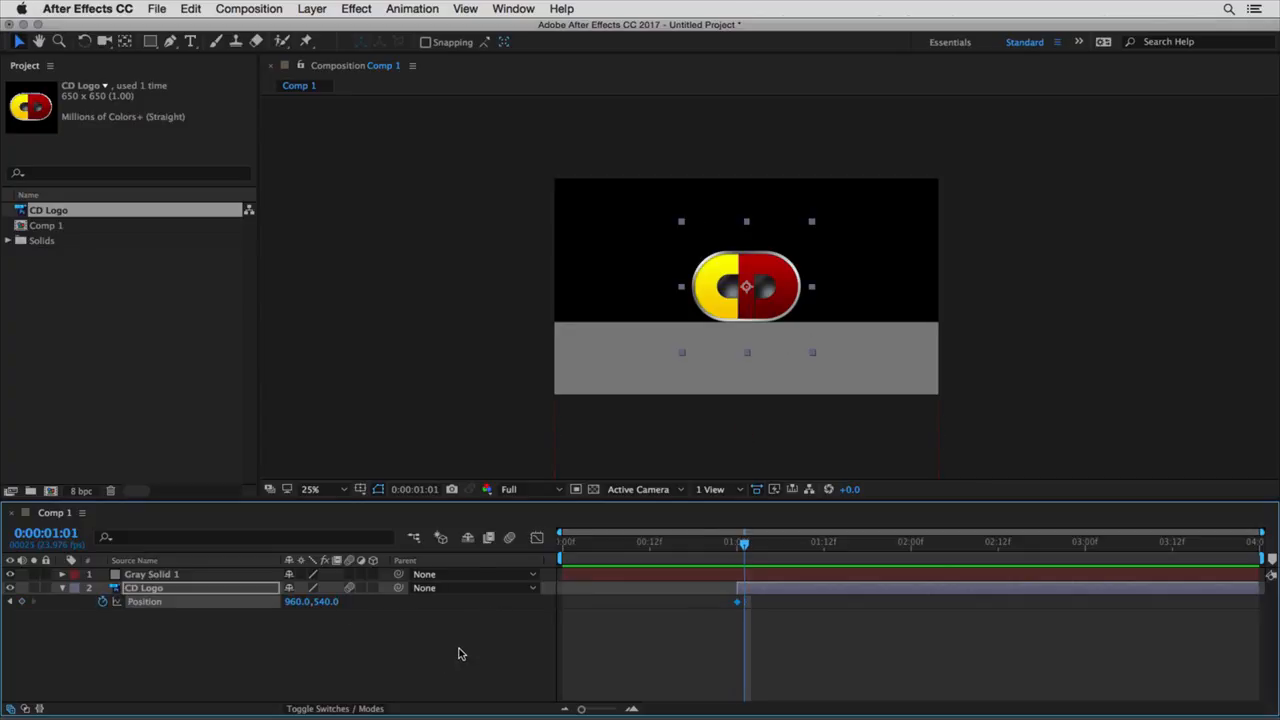
click(22, 602)
Step: Move the CD Logo straight up above the frame at 0:00:01:00, and step through its drop to 0:00:01:04
key(j)
drag(765, 292, 758, 150)
key(Page_Down)
key(Page_Down)
key(Page_Down)
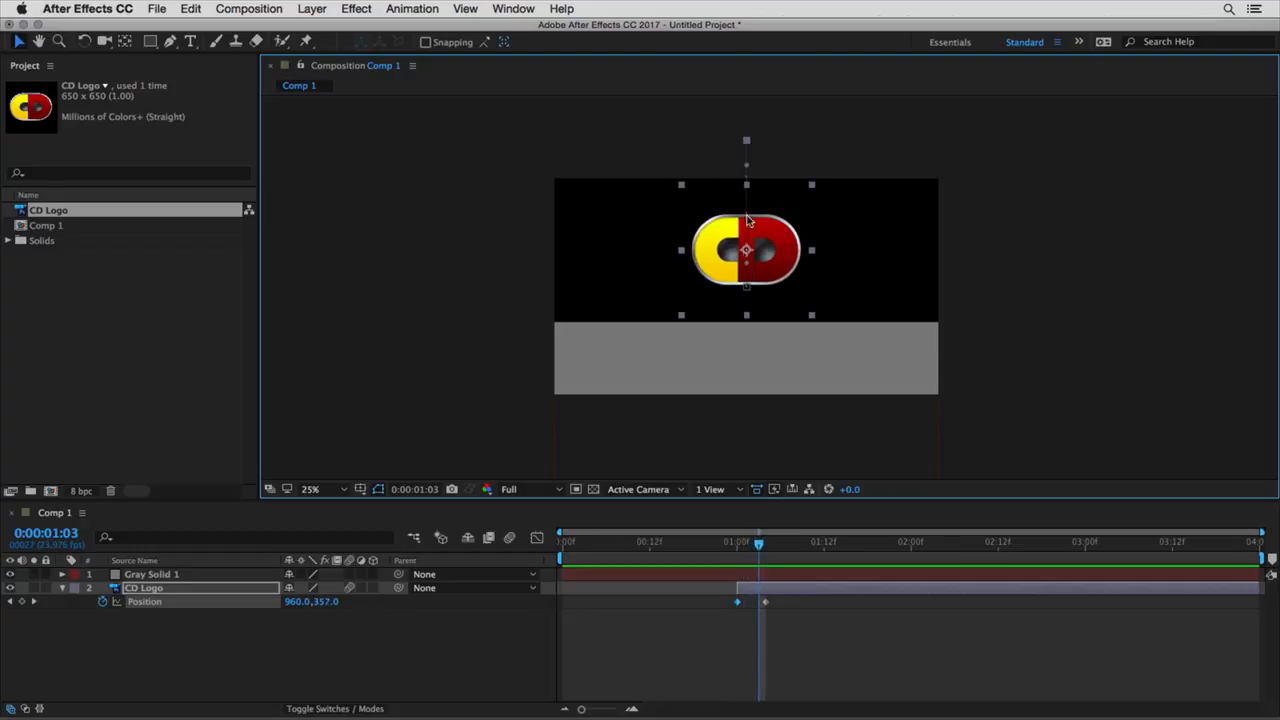
key(Page_Down)
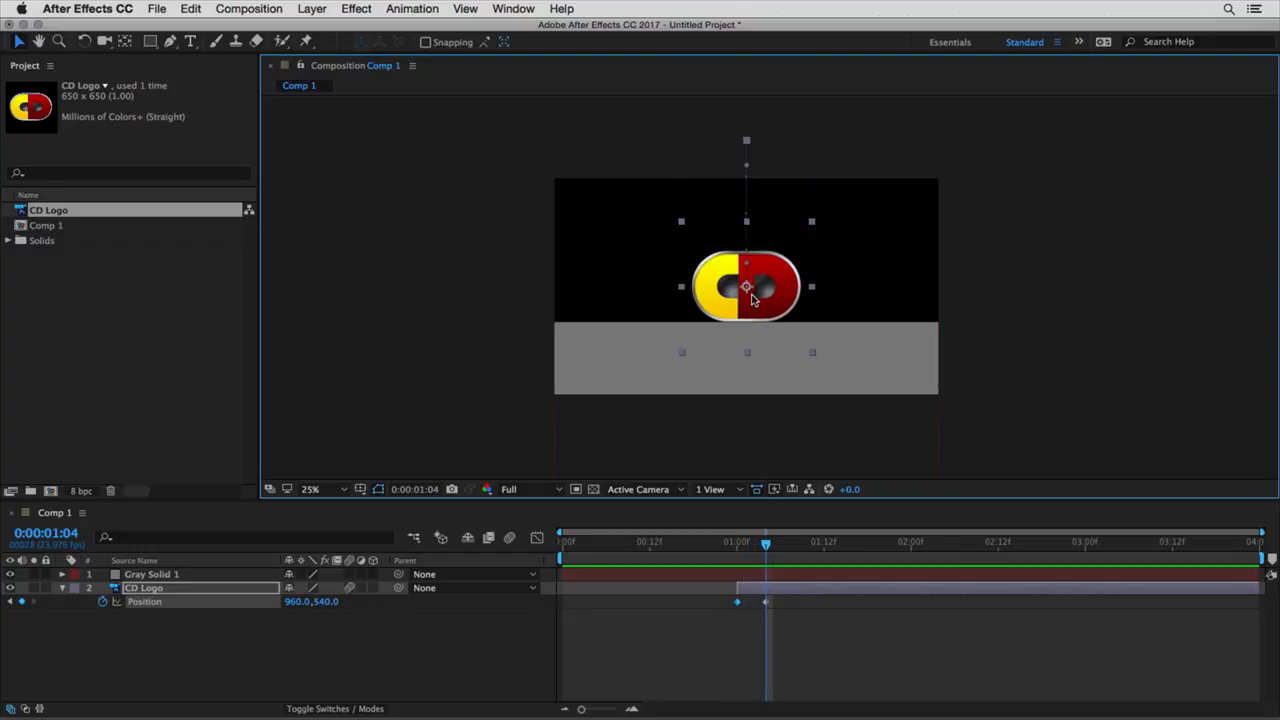
Step: Add a CD Logo Position keyframe at 0:00:01:10, keeping the value 960, 540
key(Page_Down)
key(Page_Down)
key(Page_Down)
key(Page_Down)
key(Page_Down)
key(Page_Down)
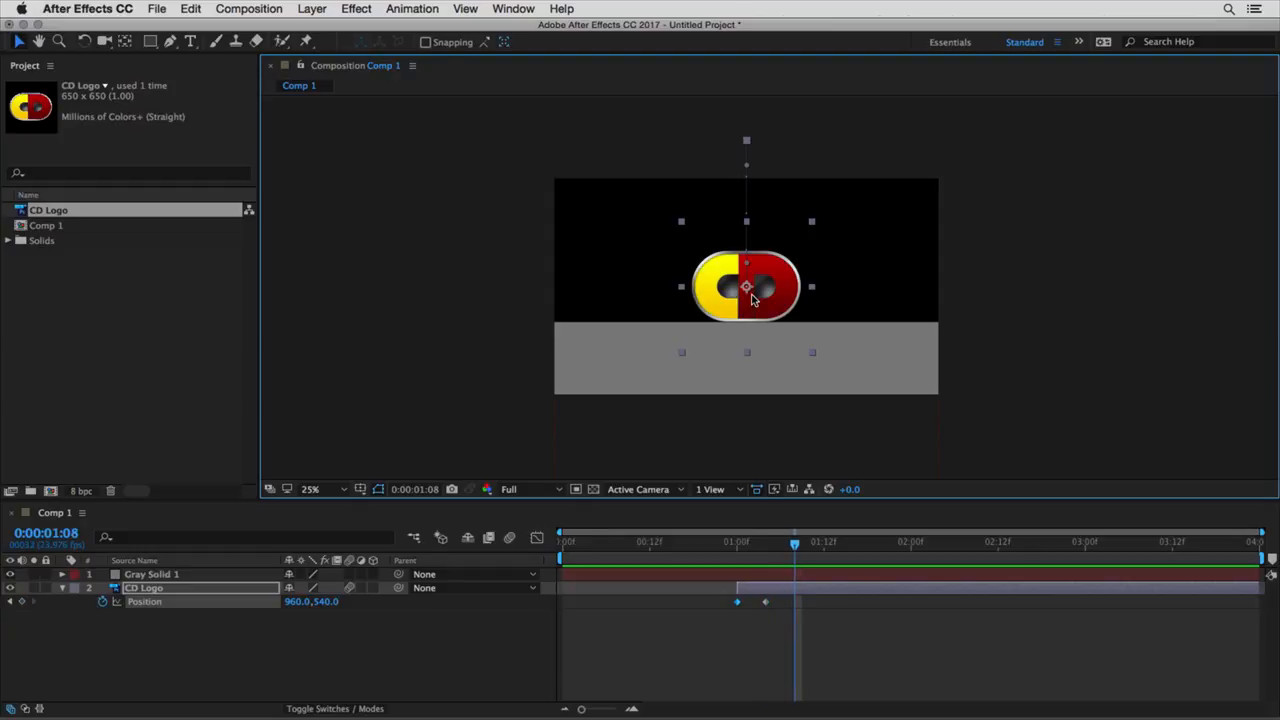
click(22, 601)
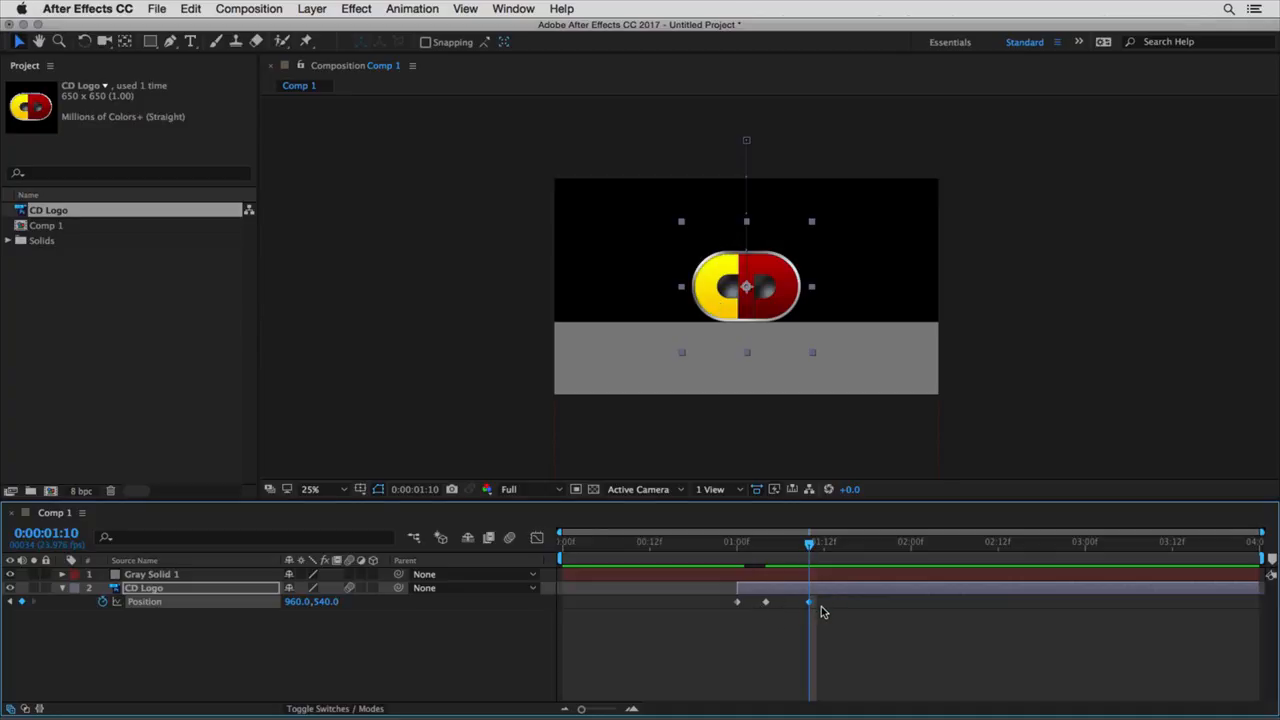
Step: Add CD Logo Position keyframes of 960, 540 at 0:00:01:16 and 0:00:01:21
drag(772, 542, 809, 542)
key(Page_Down)
key(Page_Down)
key(Page_Down)
key(Page_Down)
key(Page_Down)
key(Page_Down)
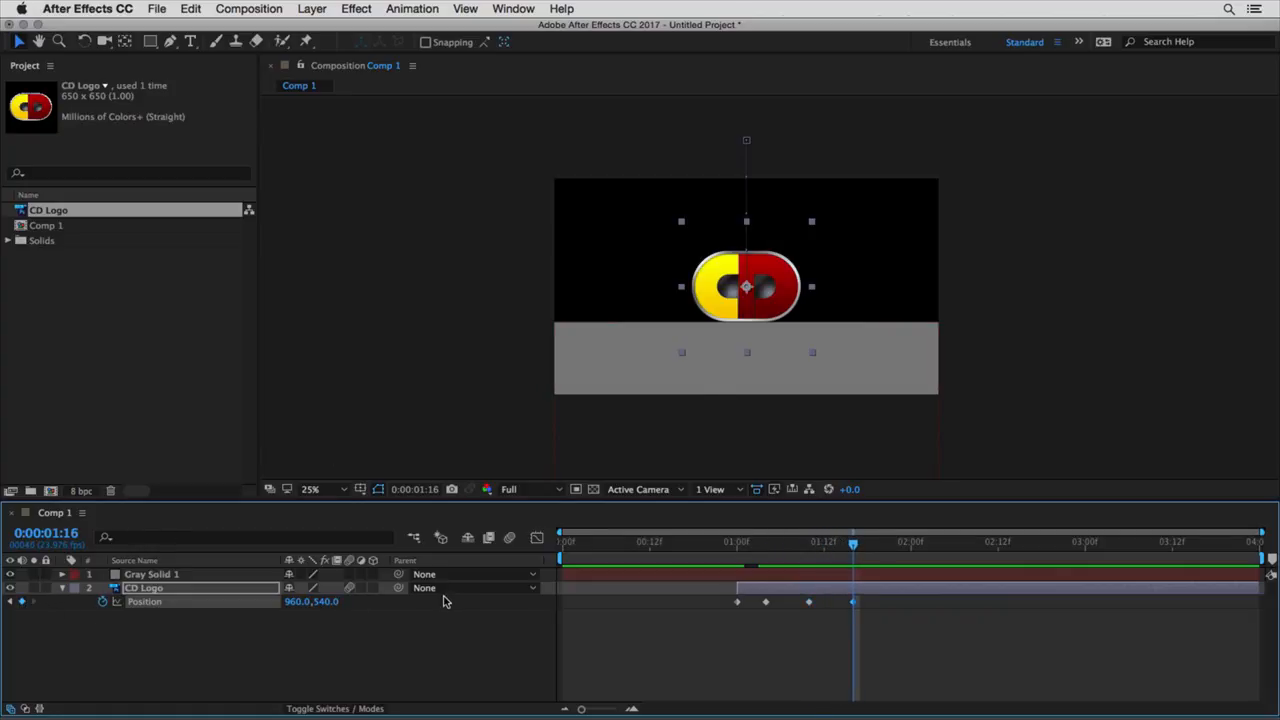
key(Page_Down)
key(Page_Down)
key(Page_Down)
key(Page_Down)
key(Page_Down)
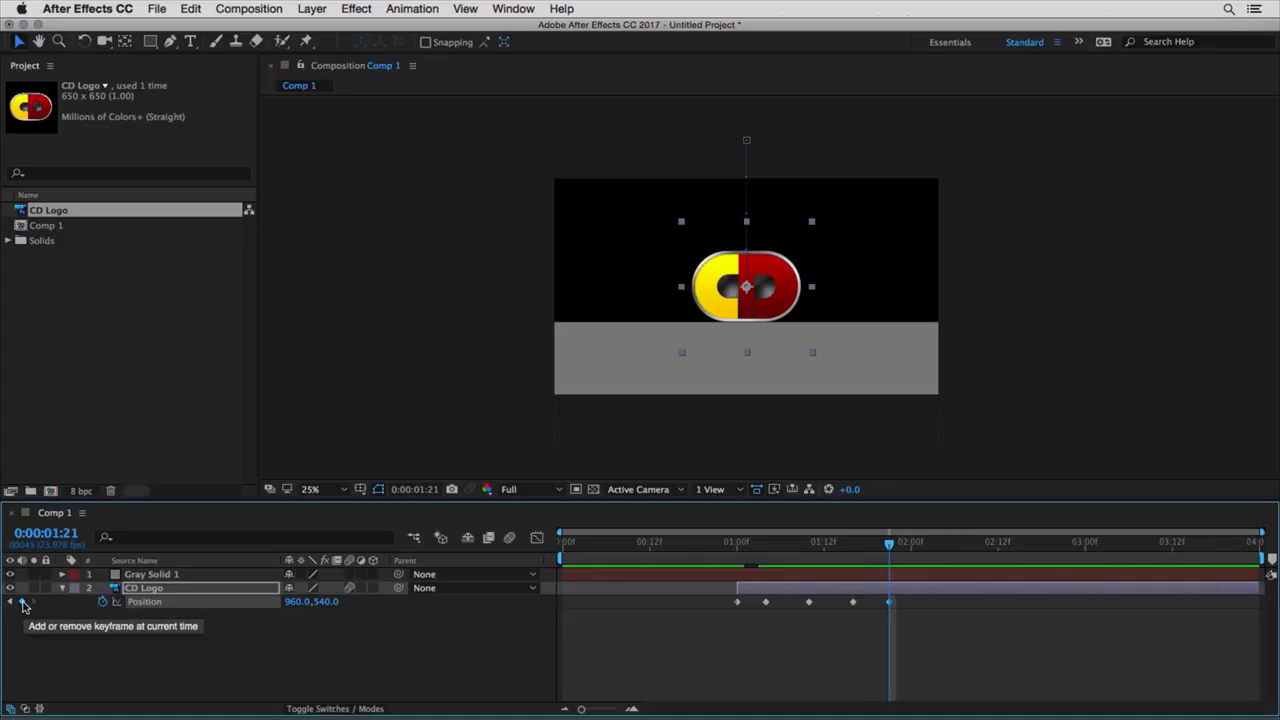
Step: Add CD Logo Position keyframes of 960, 540 at 0:00:02:02 and 0:00:02:06
key(Page_Down)
key(Page_Down)
key(Page_Down)
key(Page_Down)
key(Page_Down)
key(Page_Down)
key(Page_Down)
key(Page_Down)
key(Page_Down)
click(23, 603)
key(Page_Down)
key(Page_Down)
key(Page_Down)
key(Page_Down)
click(23, 603)
Step: Add CD Logo Position keyframes of 960, 540 at 0:00:02:10 and 0:00:02:13
key(Page_Down)
key(Page_Down)
key(Page_Down)
click(23, 603)
key(Page_Down)
key(Page_Down)
key(Page_Down)
click(23, 603)
Step: Add progressively closer CD Logo Position keyframes of 960, 540 at 0:00:02:16, 02:18, 02:20, 02:21 and 02:22
key(Page_Down)
key(Page_Down)
click(23, 603)
key(Page_Down)
key(Page_Down)
click(23, 603)
key(Page_Down)
click(23, 603)
key(Page_Down)
click(23, 603)
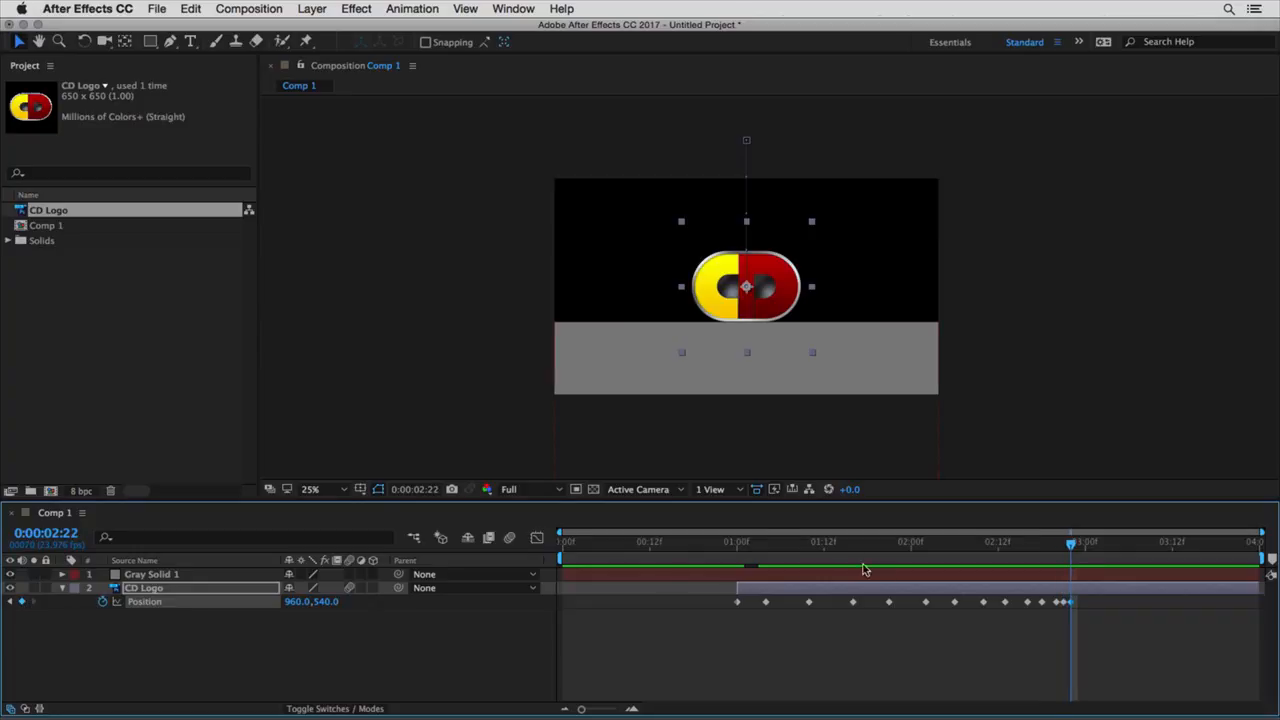
Step: Apply Easy Ease to every second Position keyframe from 0:00:01:10 through 0:00:02:21, leaving the ground-contact keyframes between them linear
click(748, 545)
drag(746, 545, 766, 545)
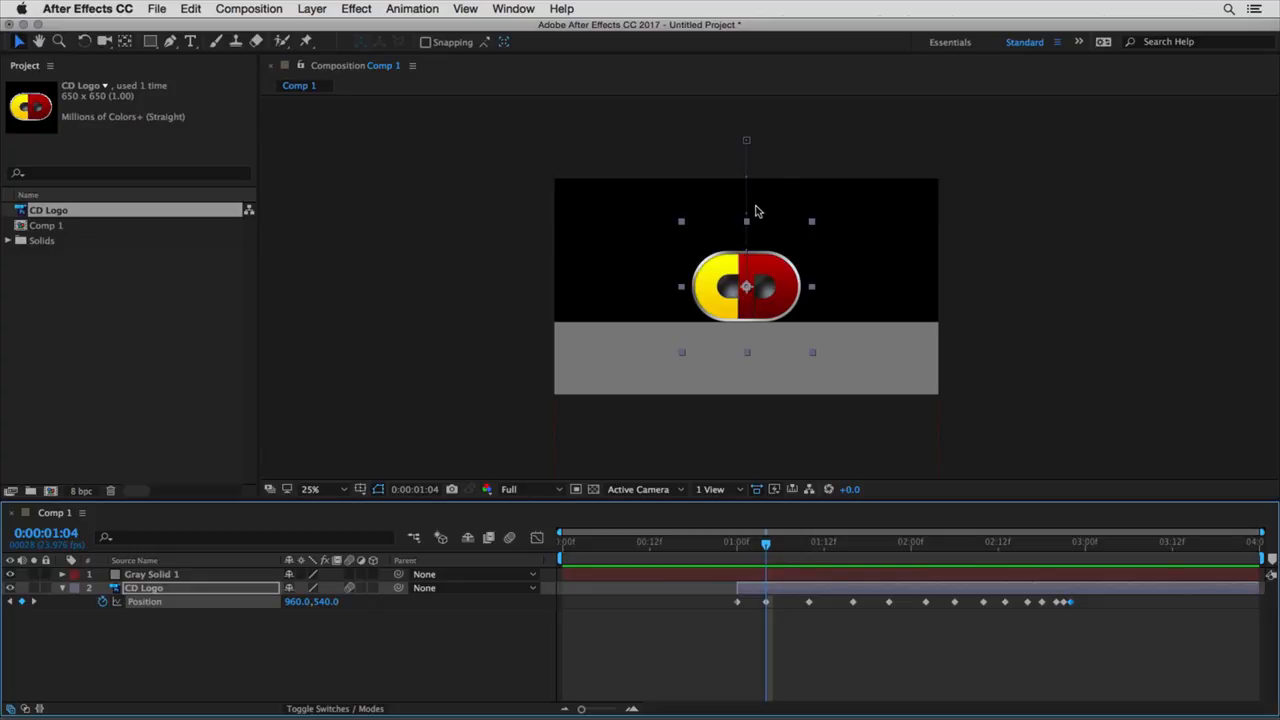
click(766, 601)
drag(766, 545, 853, 545)
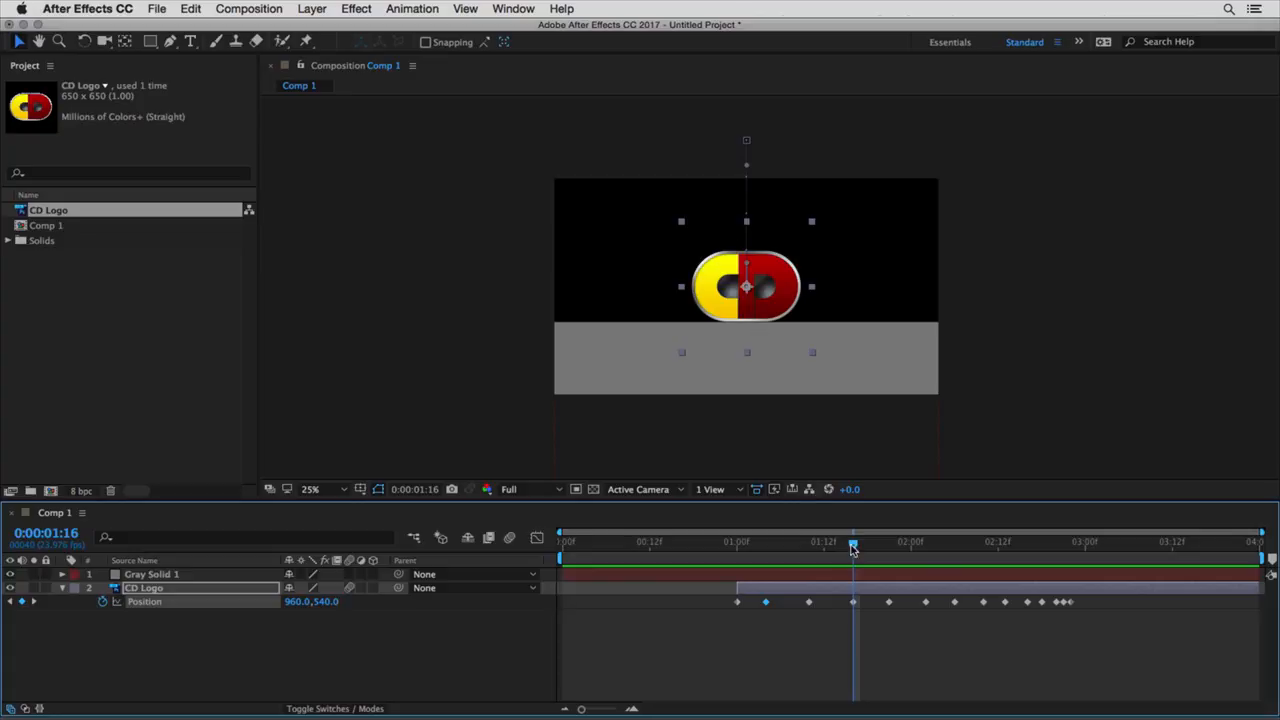
drag(794, 603, 827, 620)
shift+click(889, 602)
shift+click(954, 602)
shift+click(1004, 602)
shift+click(1041, 602)
key(F9)
click(802, 543)
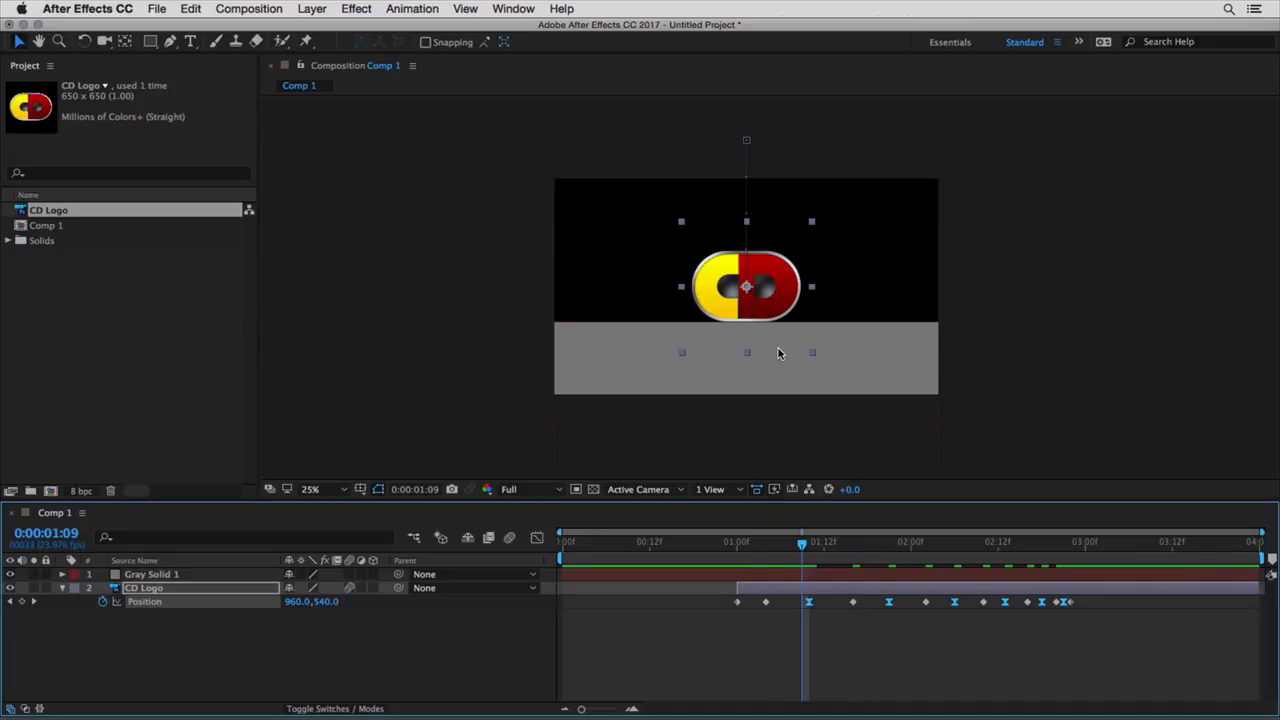
key(Page_Down)
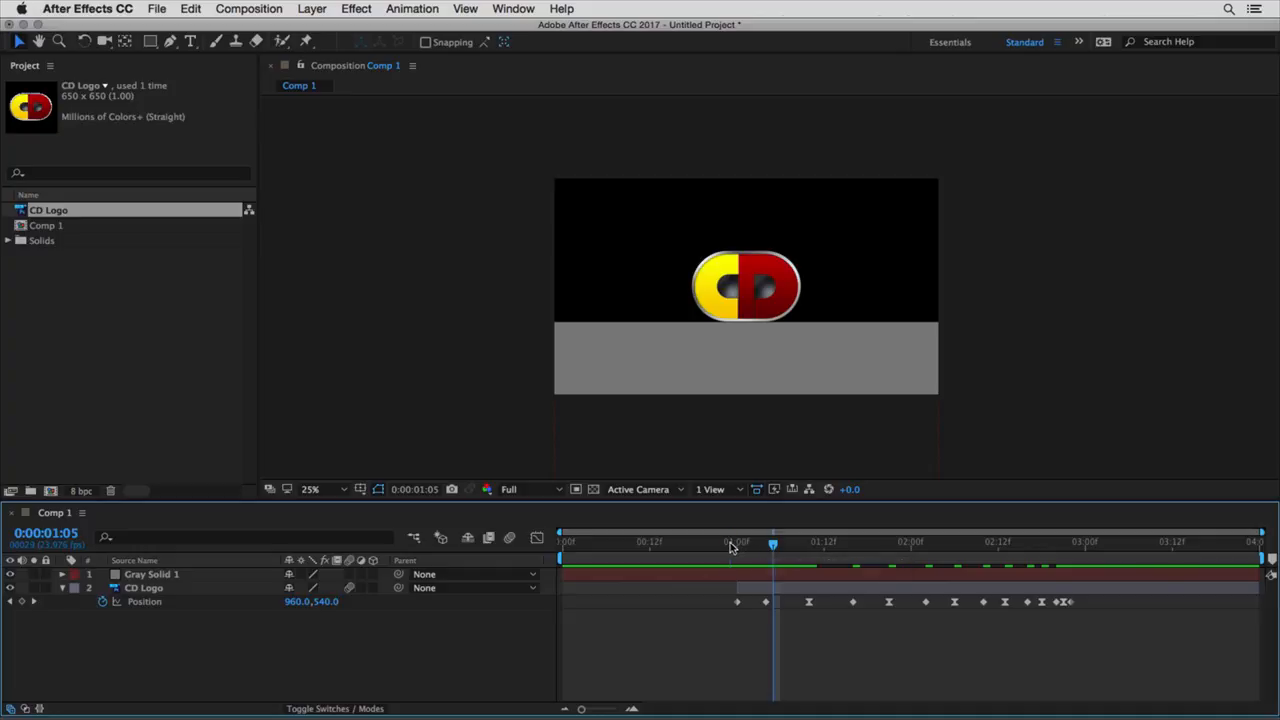
drag(736, 546, 769, 547)
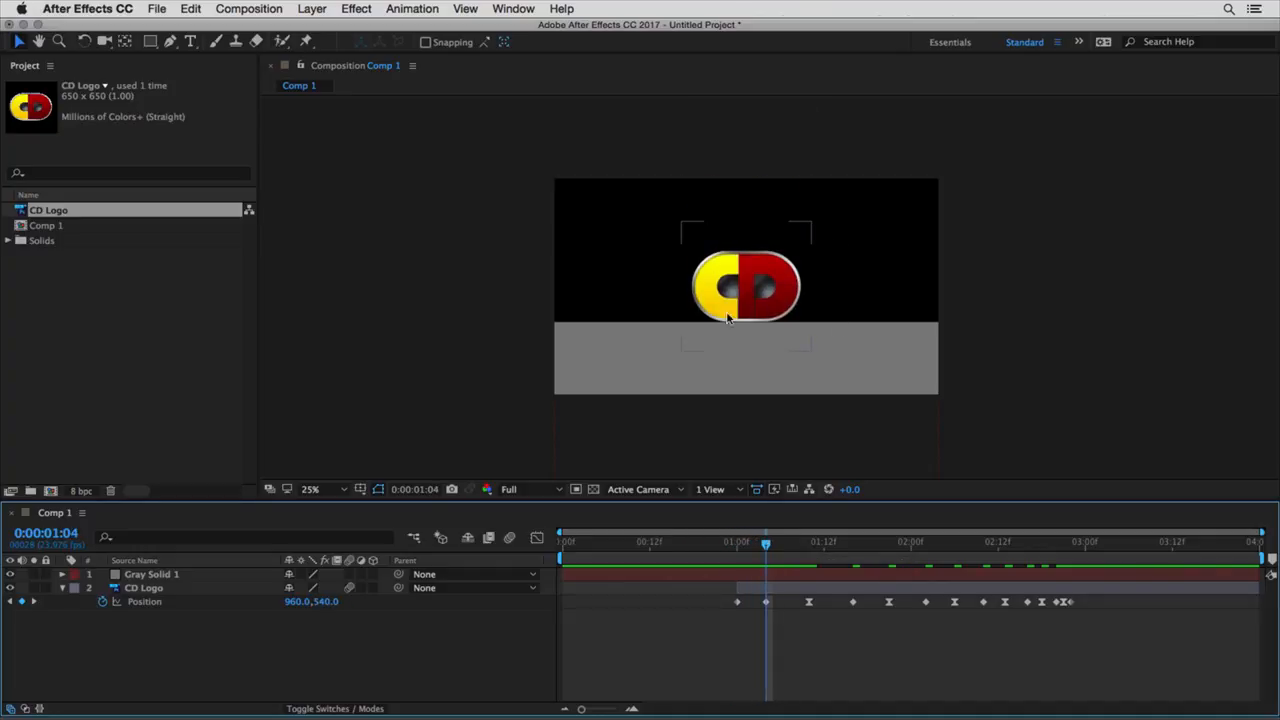
click(854, 604)
shift+click(925, 602)
shift+click(983, 602)
Step: Raise the CD Logo's first bounce peak by setting its Position keyframe at 0:00:01:10 to 960, 380
drag(803, 552, 809, 546)
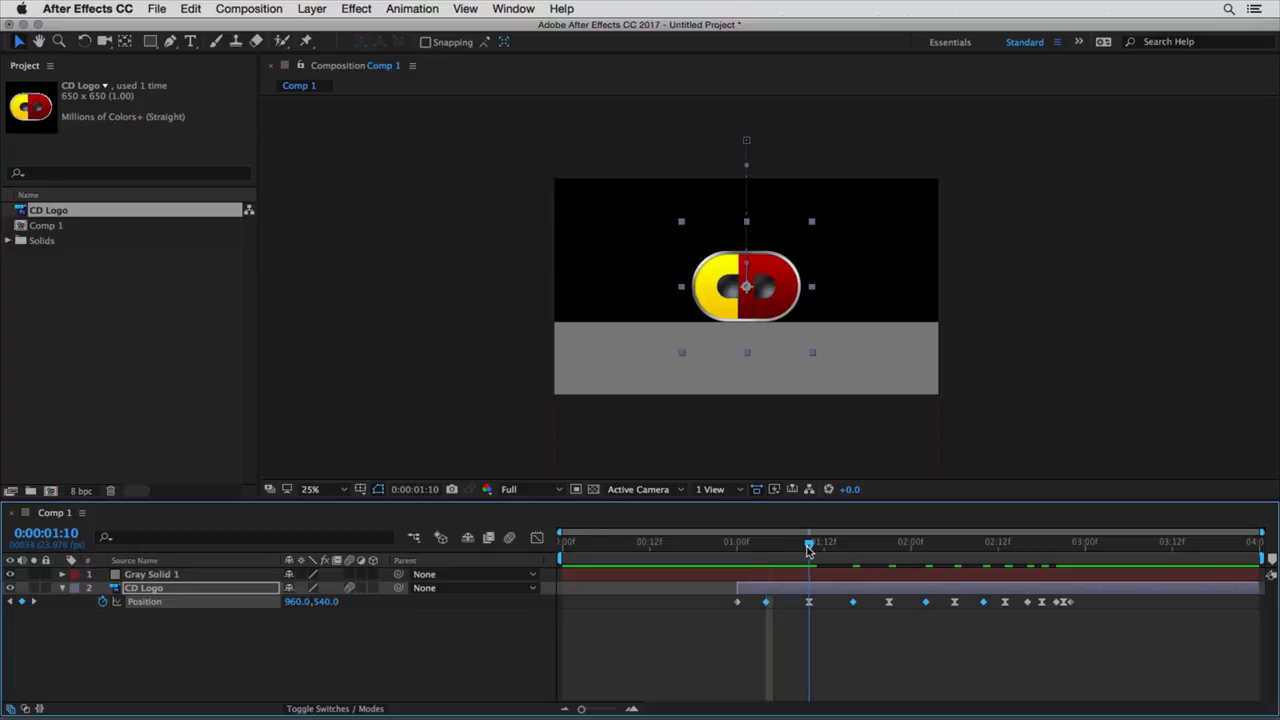
click(810, 594)
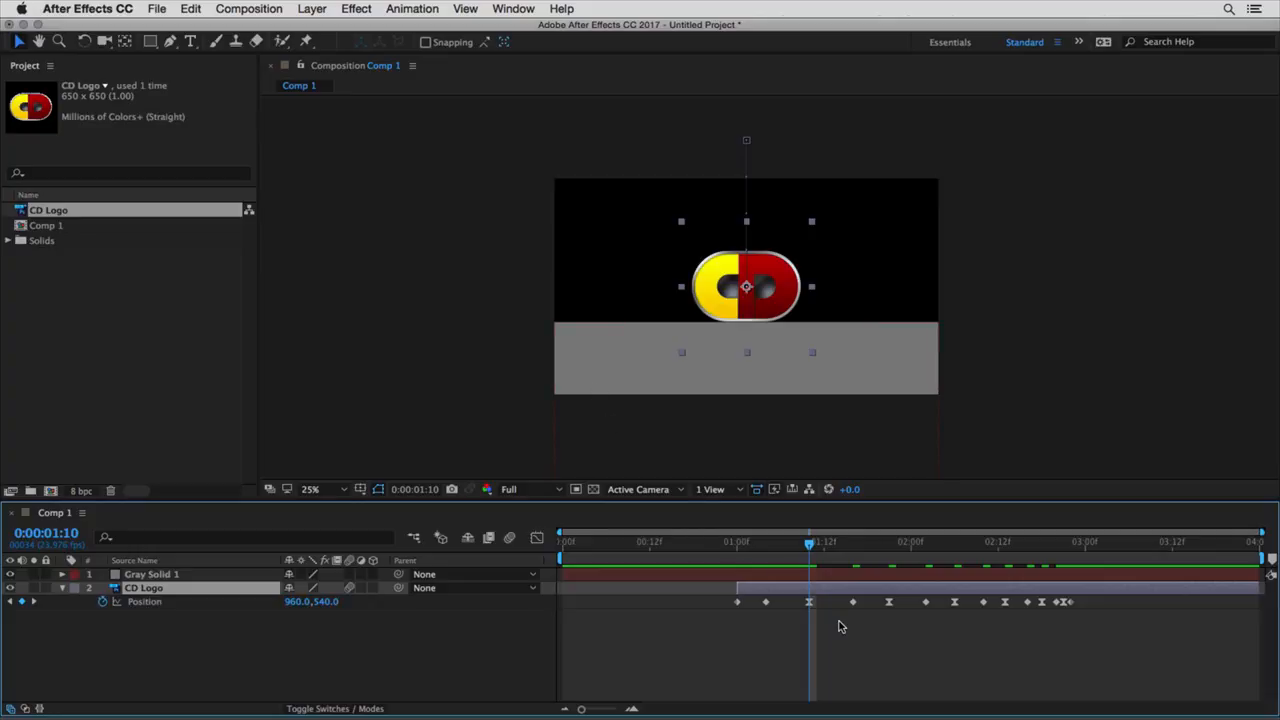
key(shift+Up)
key(shift+Up)
key(shift+Up)
key(shift+Up)
key(shift+Up)
key(shift+Up)
key(shift+Up)
key(shift+Up)
key(shift+Up)
key(shift+Up)
key(shift+Up)
key(shift+Up)
key(shift+Up)
key(shift+Up)
key(shift+Up)
key(shift+Up)
key(shift+Up)
key(shift+Up)
key(shift+Up)
key(shift+Up)
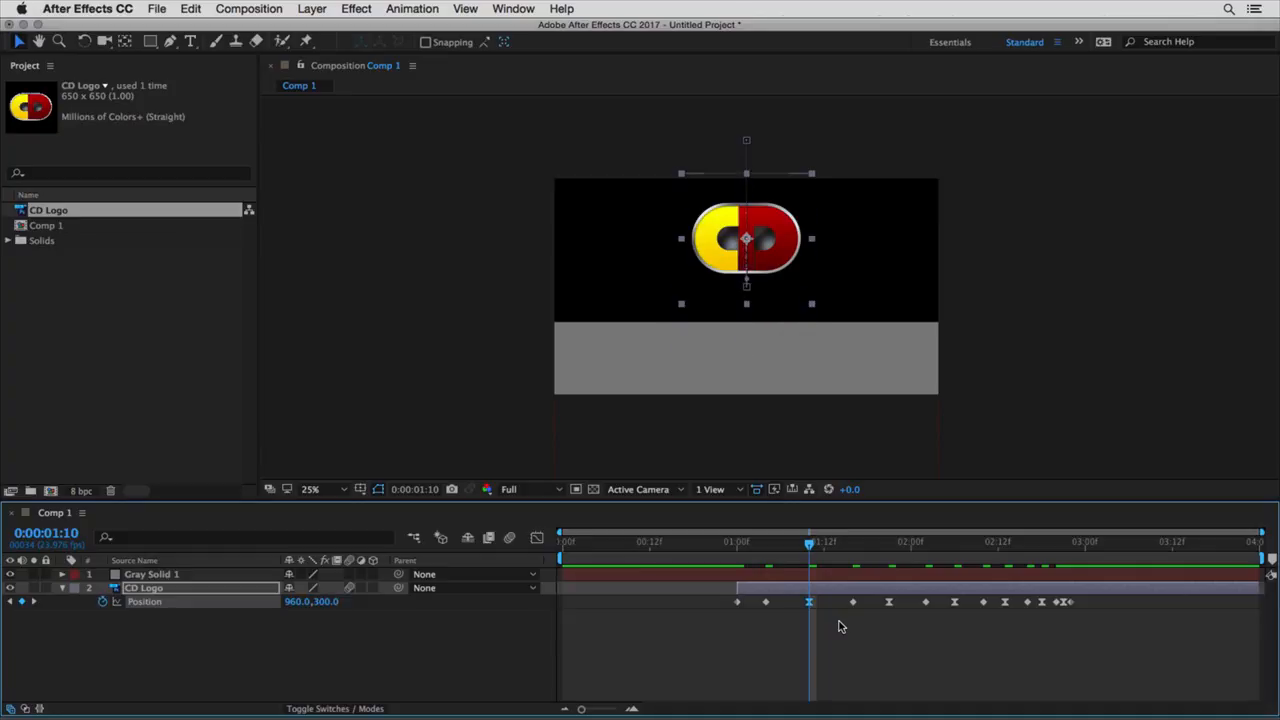
key(shift+Down)
key(shift+Down)
key(shift+Down)
key(shift+Down)
key(shift+Down)
key(shift+Down)
key(shift+Down)
key(shift+Down)
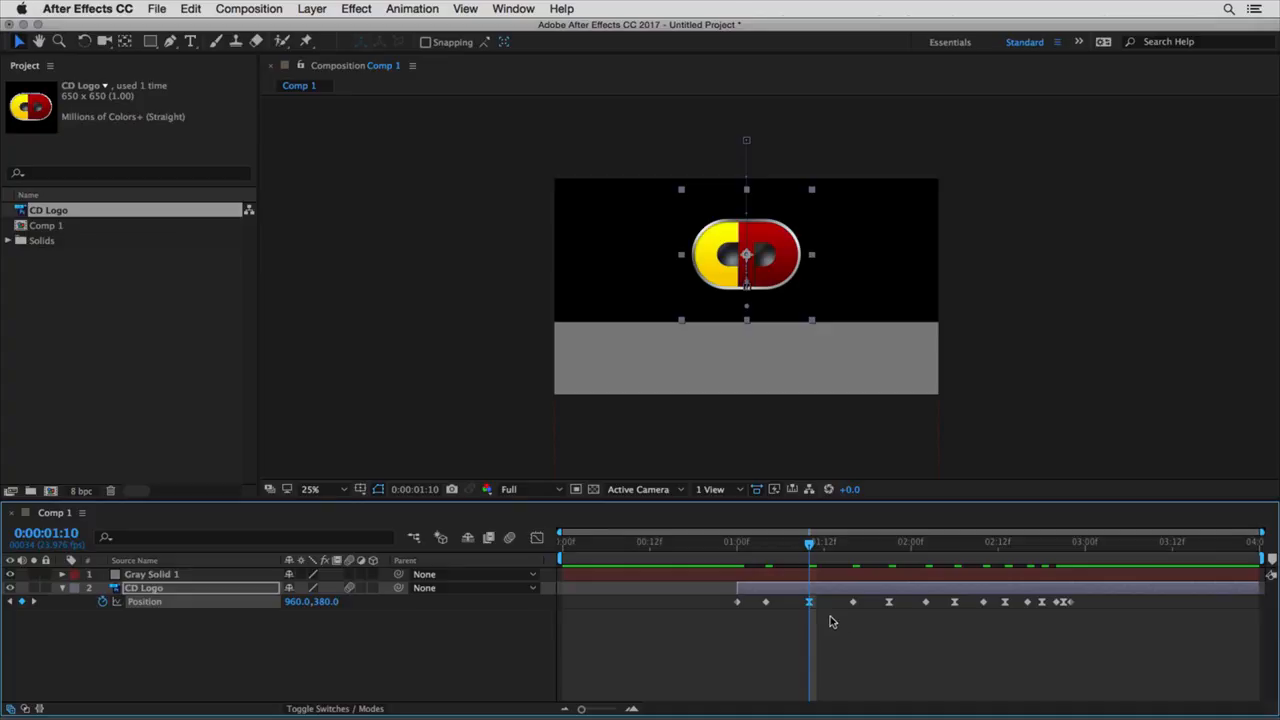
Step: Raise the CD Logo's Position at 0:00:01:21 and 0:00:02:06 to form two progressively lower bounce peaks
click(889, 545)
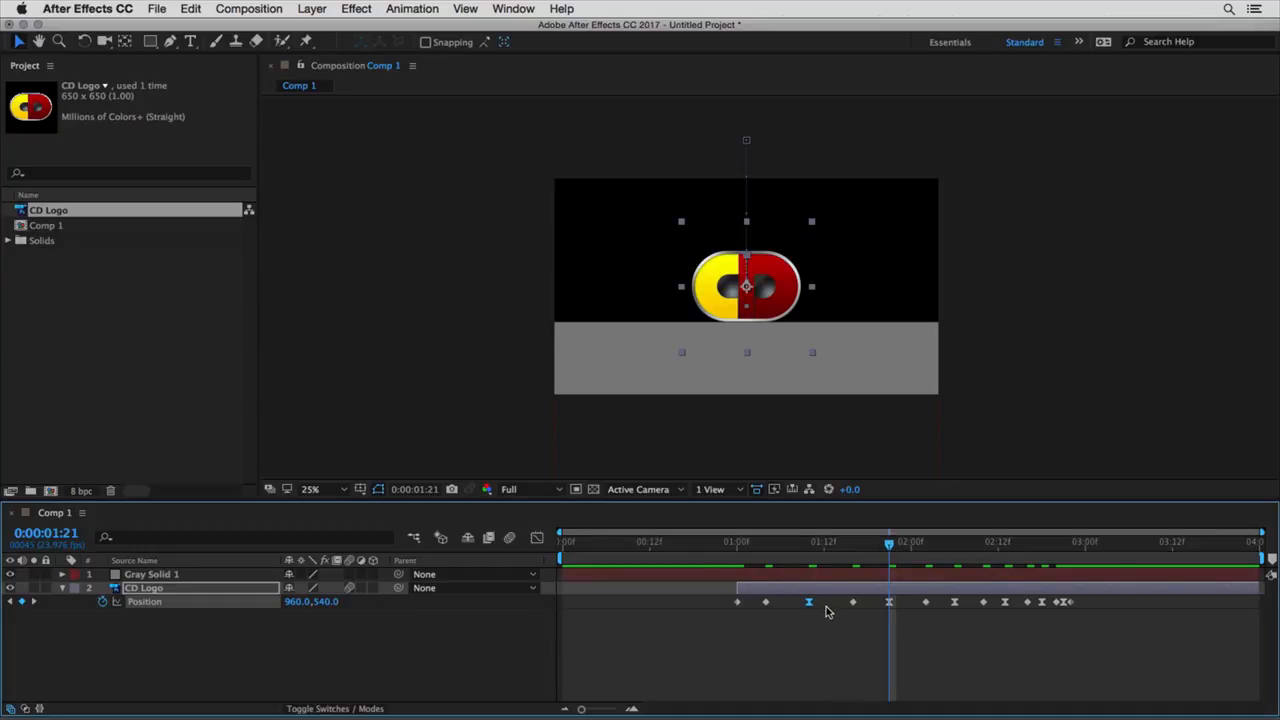
click(955, 546)
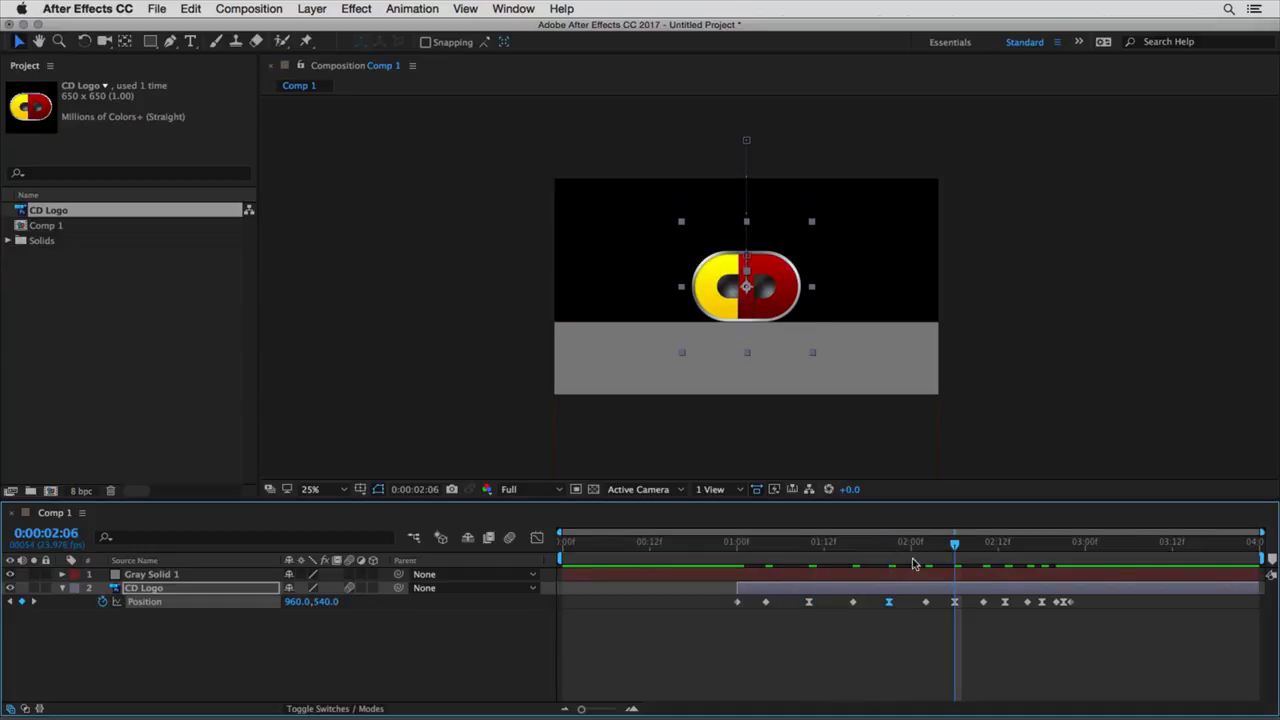
key(shift+Up)
Step: Set the CD Logo's Position keyframe at 0:00:02:13 to 960, 520 for a smaller bounce
click(1005, 546)
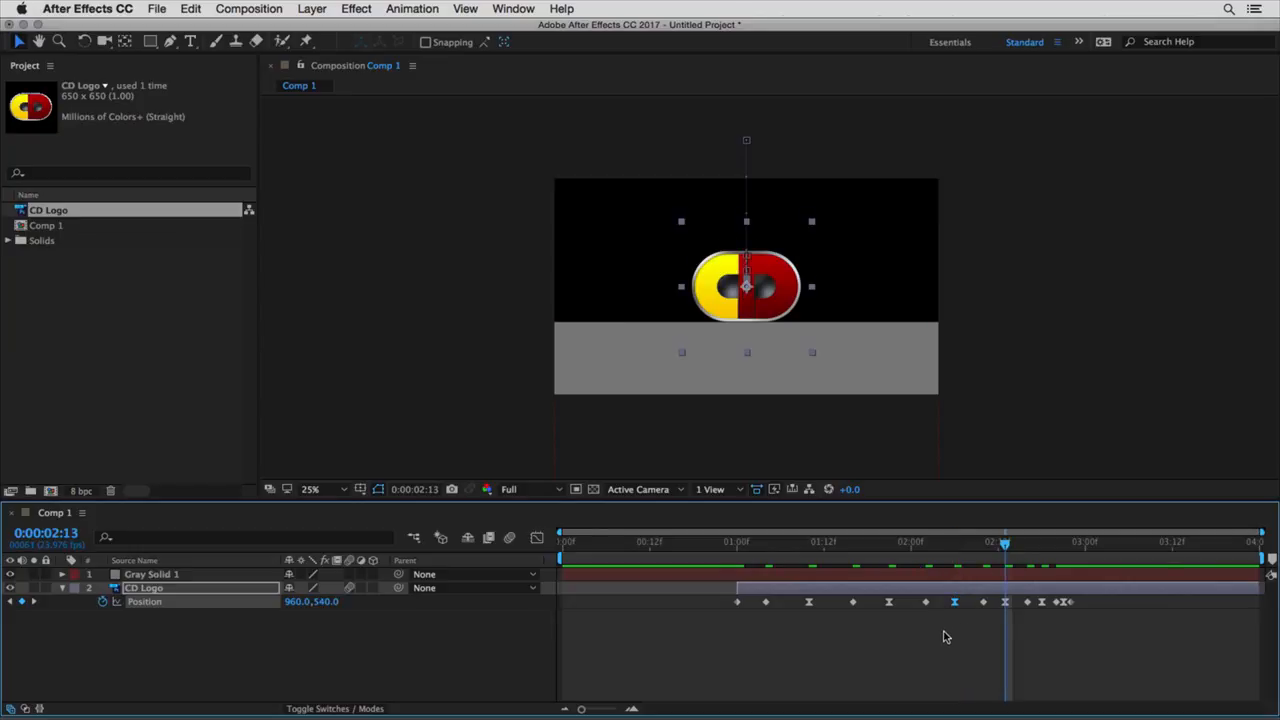
key(shift+Up)
key(shift+Up)
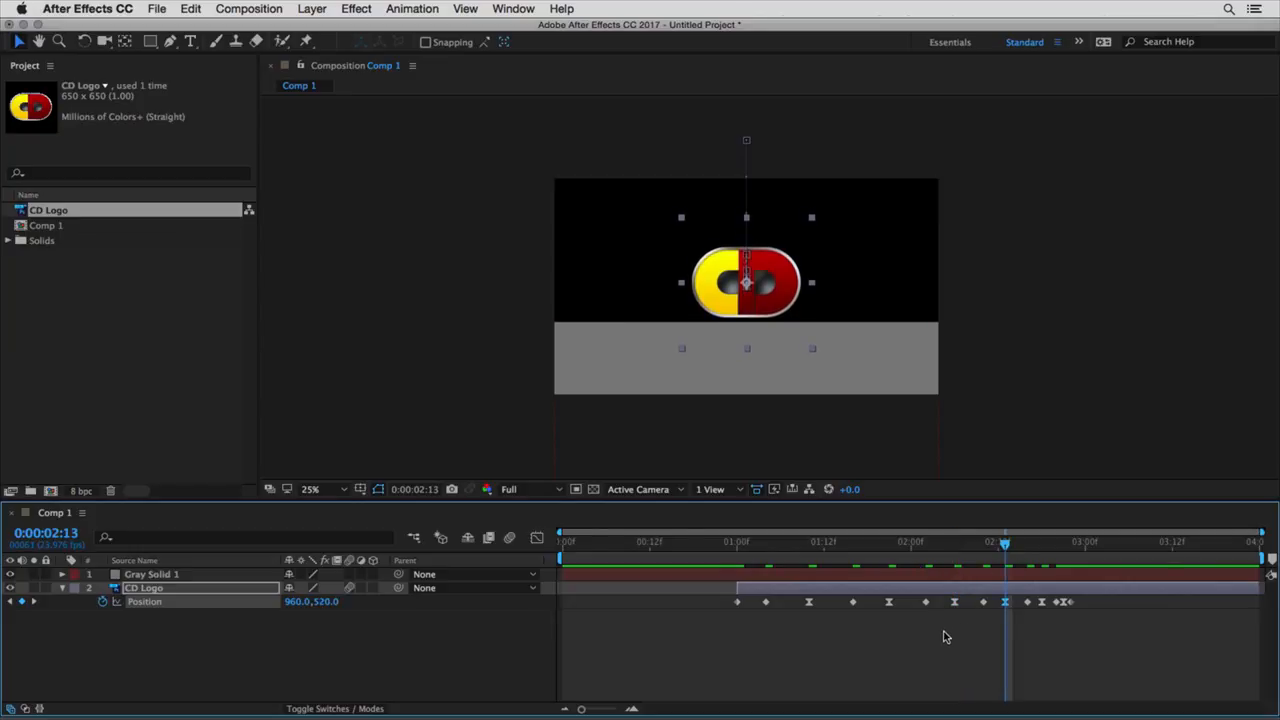
Step: Set the CD Logo's Position keyframe at 0:00:02:18 to 960, 530
click(1043, 548)
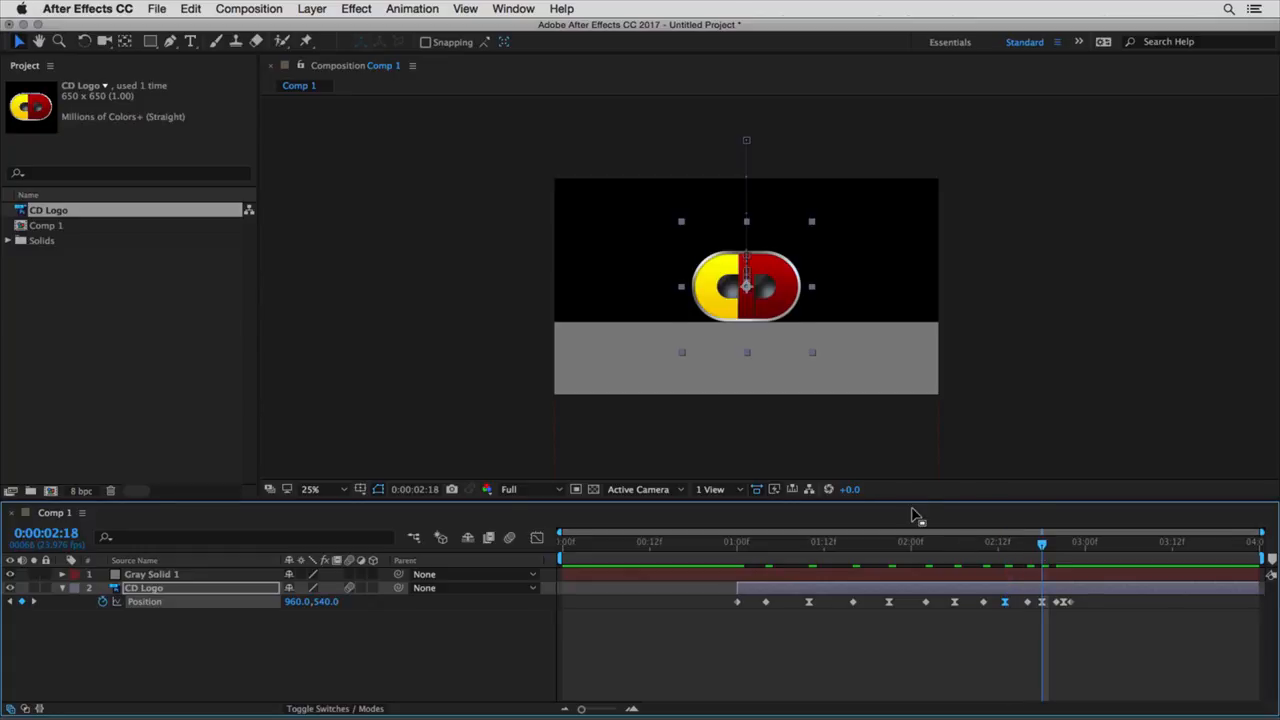
key(Up)
key(Up)
key(Up)
key(Up)
key(Up)
key(Up)
key(Up)
key(Up)
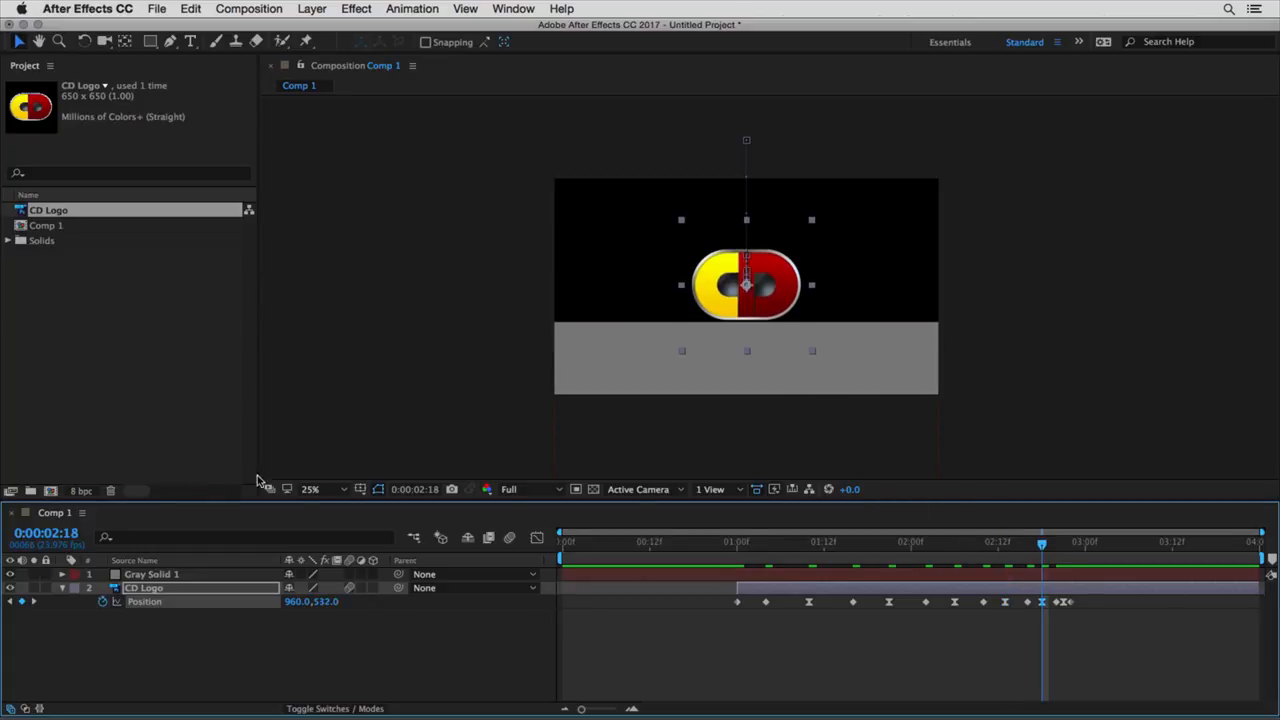
scroll(645, 380, up, 2)
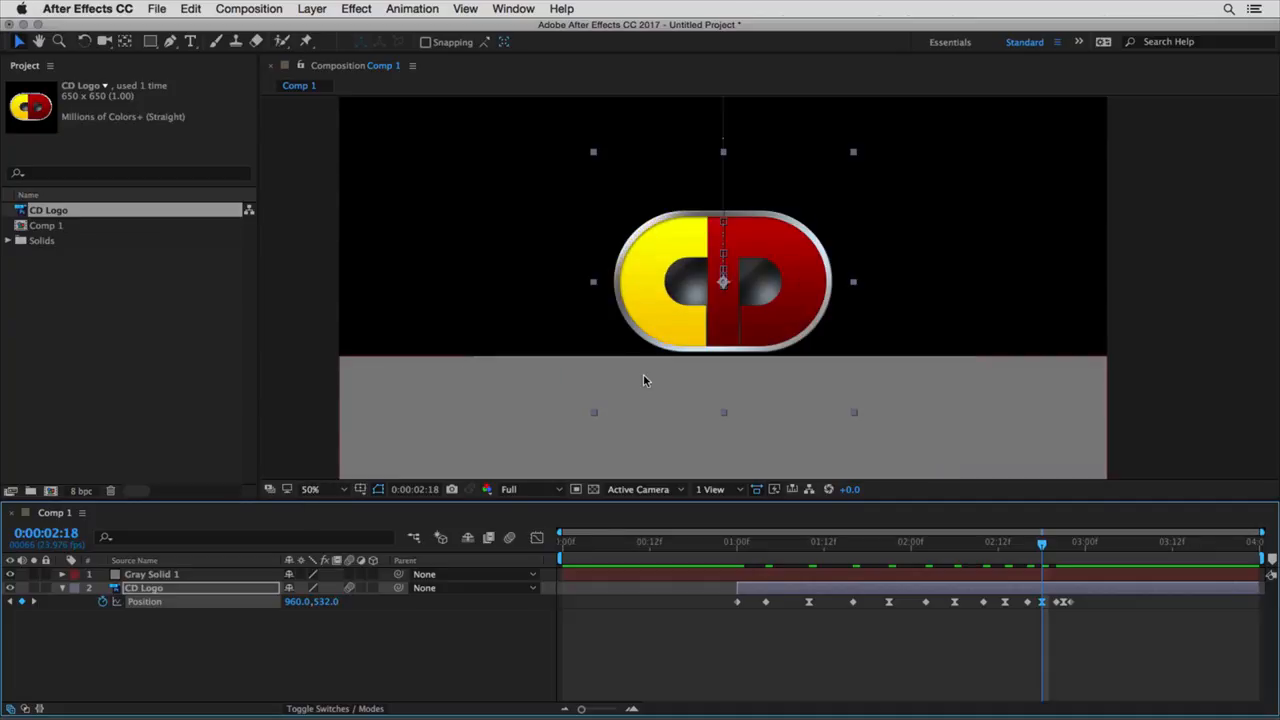
key(Up)
key(Up)
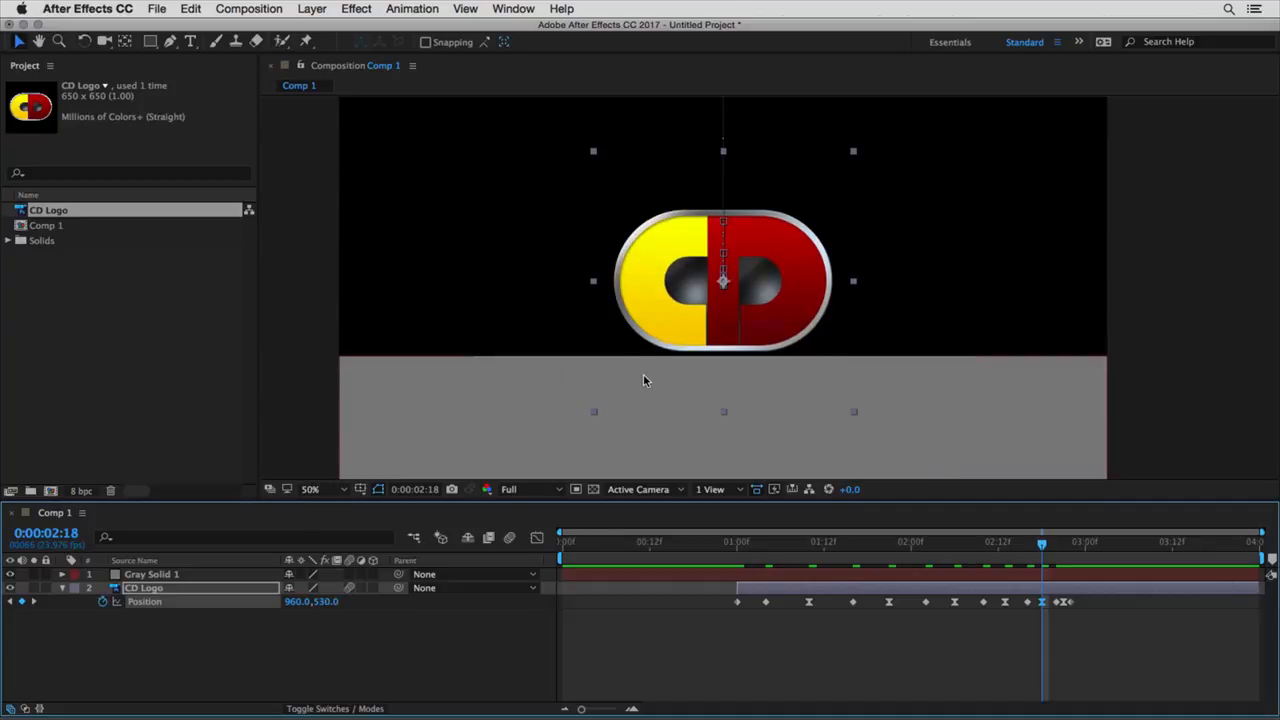
scroll(649, 379, down, 2)
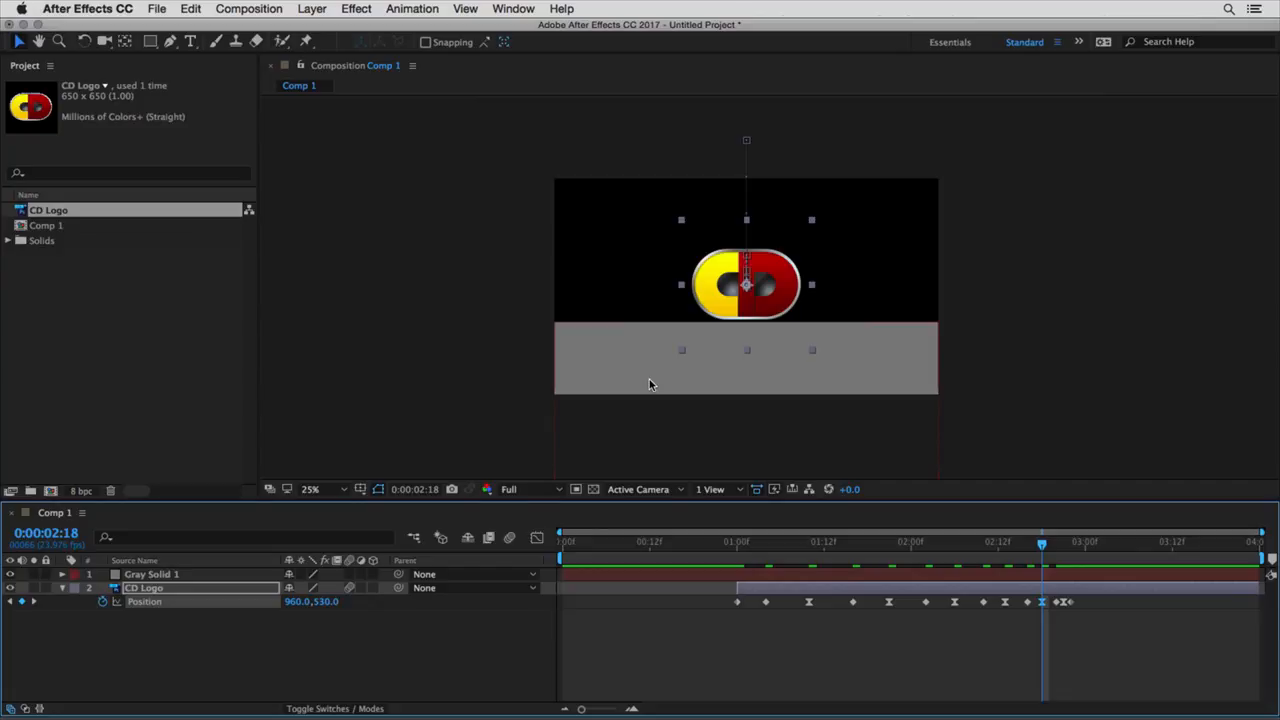
Step: Set the CD Logo's last peak Position keyframe at 0:00:02:21 to 960, 536
click(1063, 541)
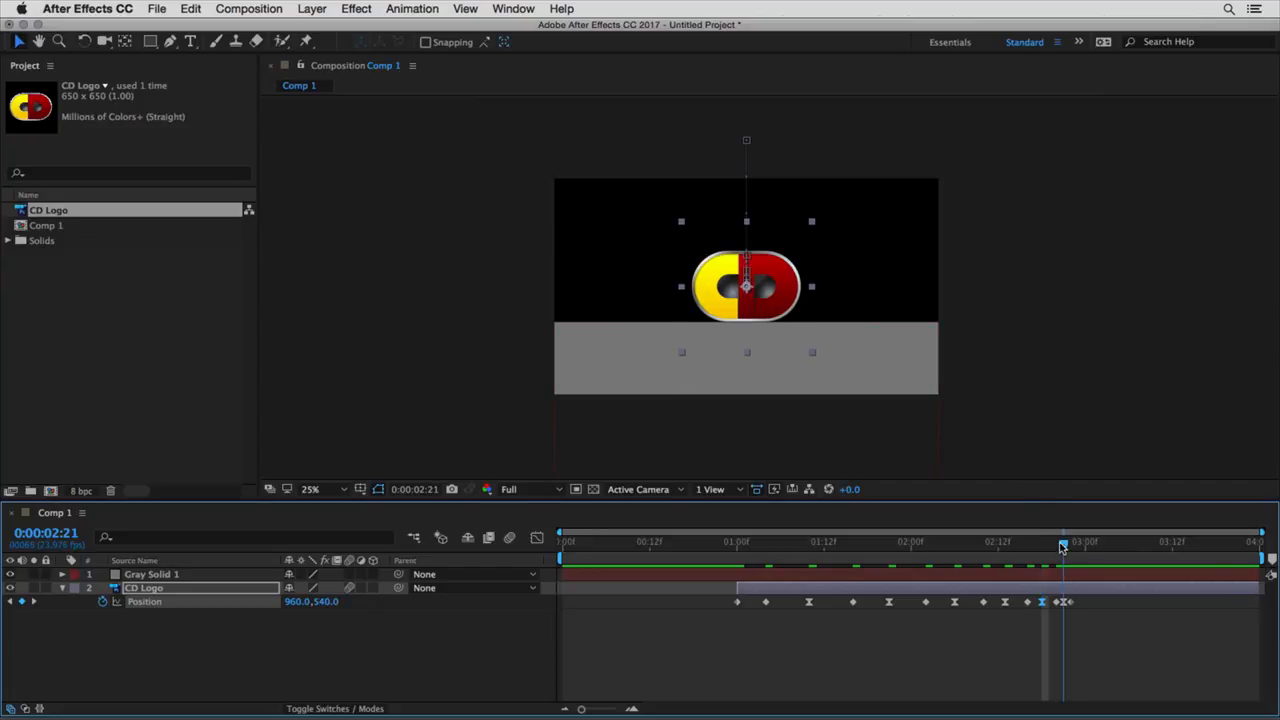
key(Up)
key(Up)
key(Up)
key(Up)
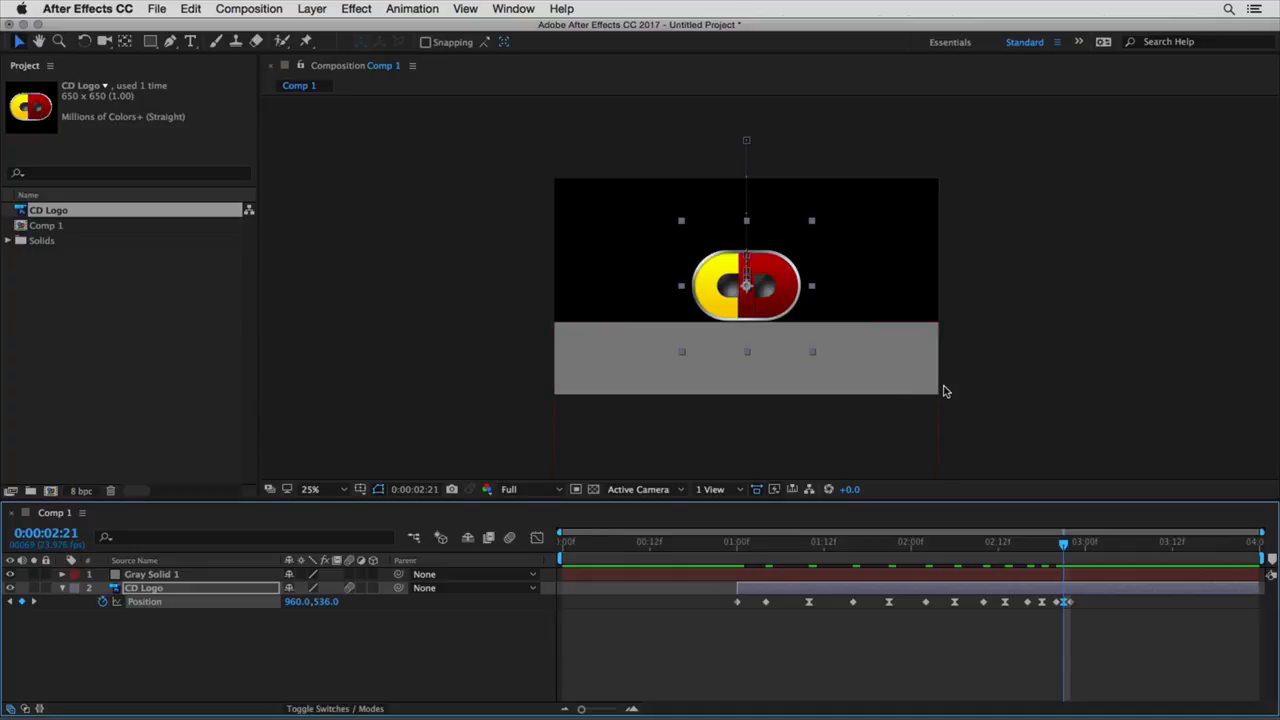
Step: Set the spatial interpolation of all CD Logo Position keyframes to Linear and preview the bounce
drag(695, 601, 1113, 655)
right_click(1005, 603)
mouse_move(1052, 704)
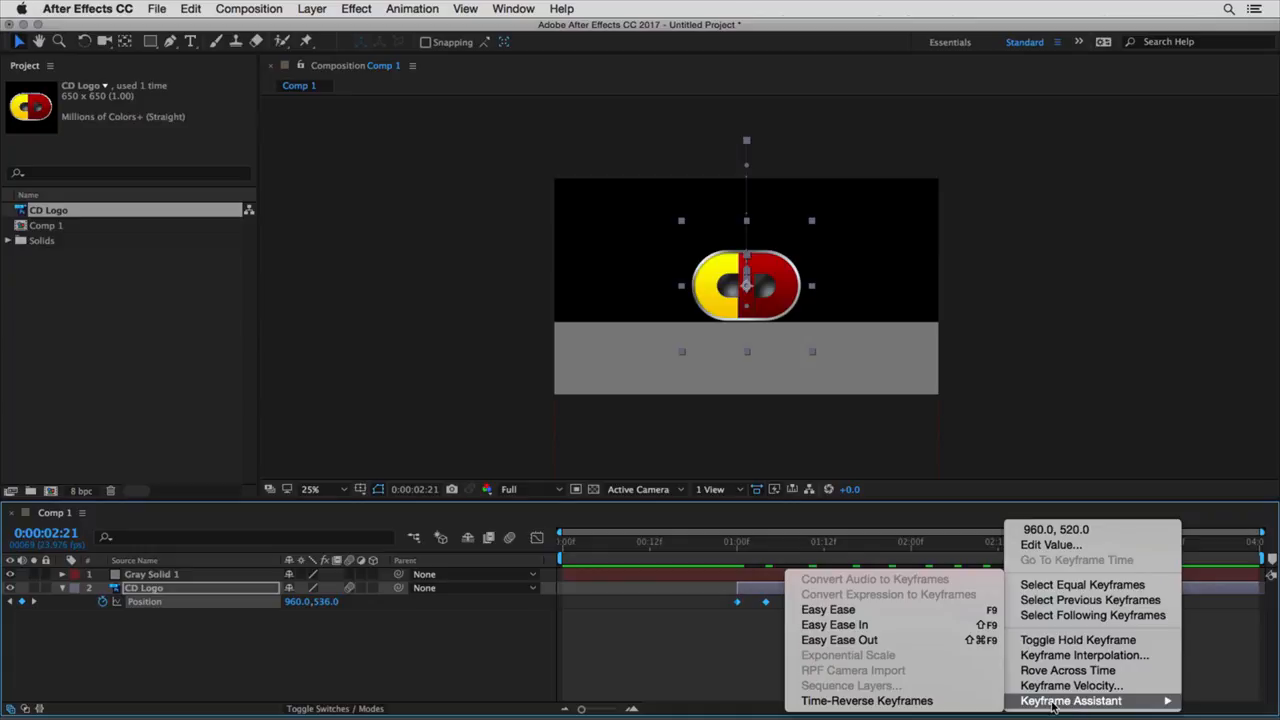
click(1094, 656)
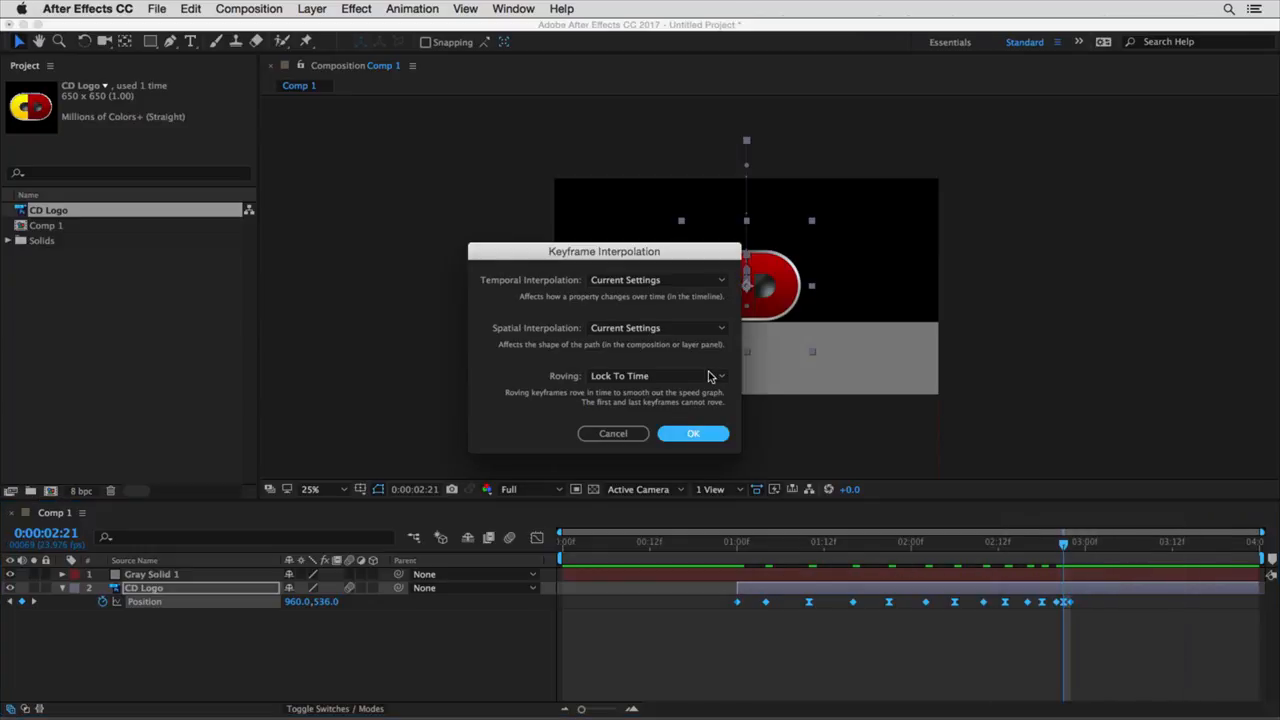
click(638, 331)
click(621, 369)
click(693, 433)
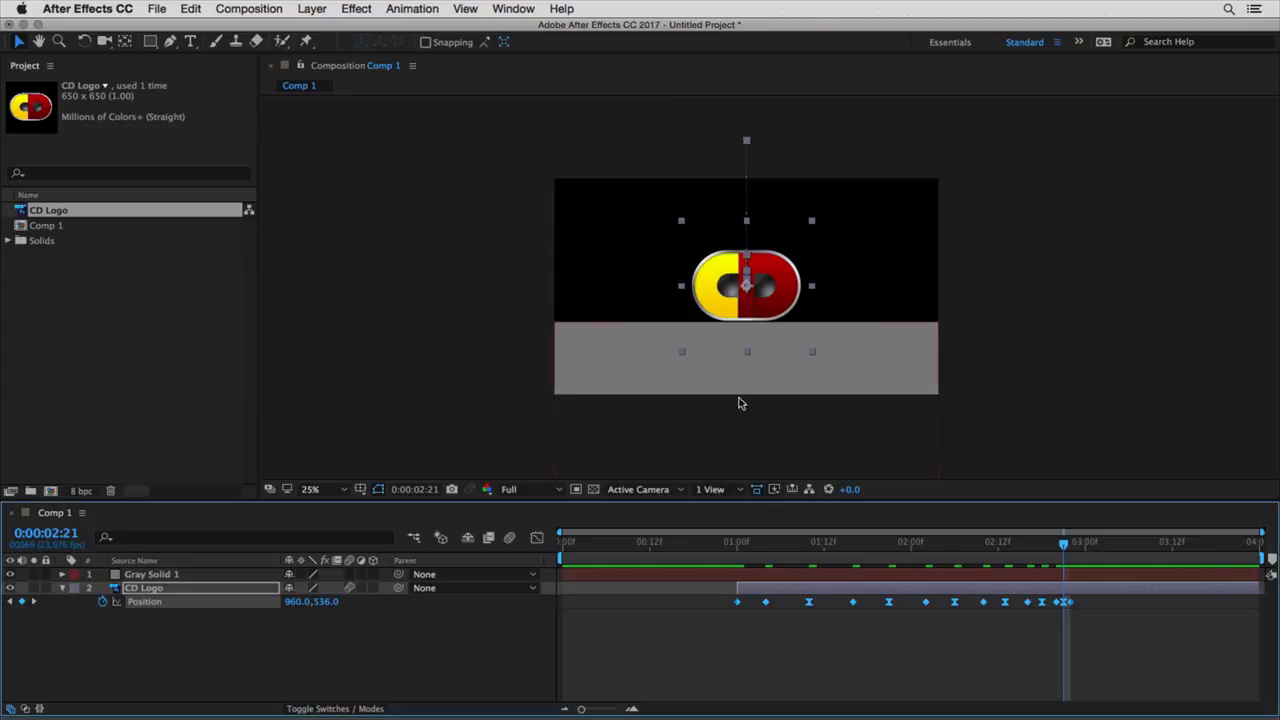
key(space)
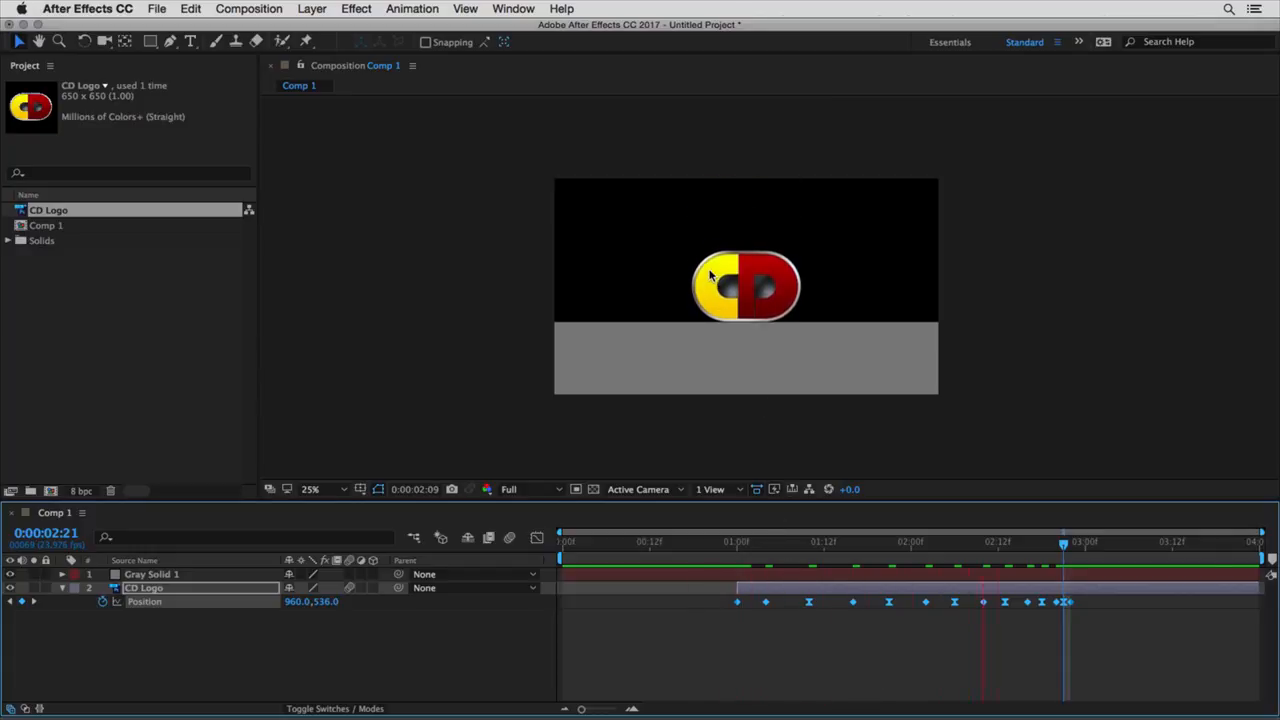
drag(730, 548, 947, 546)
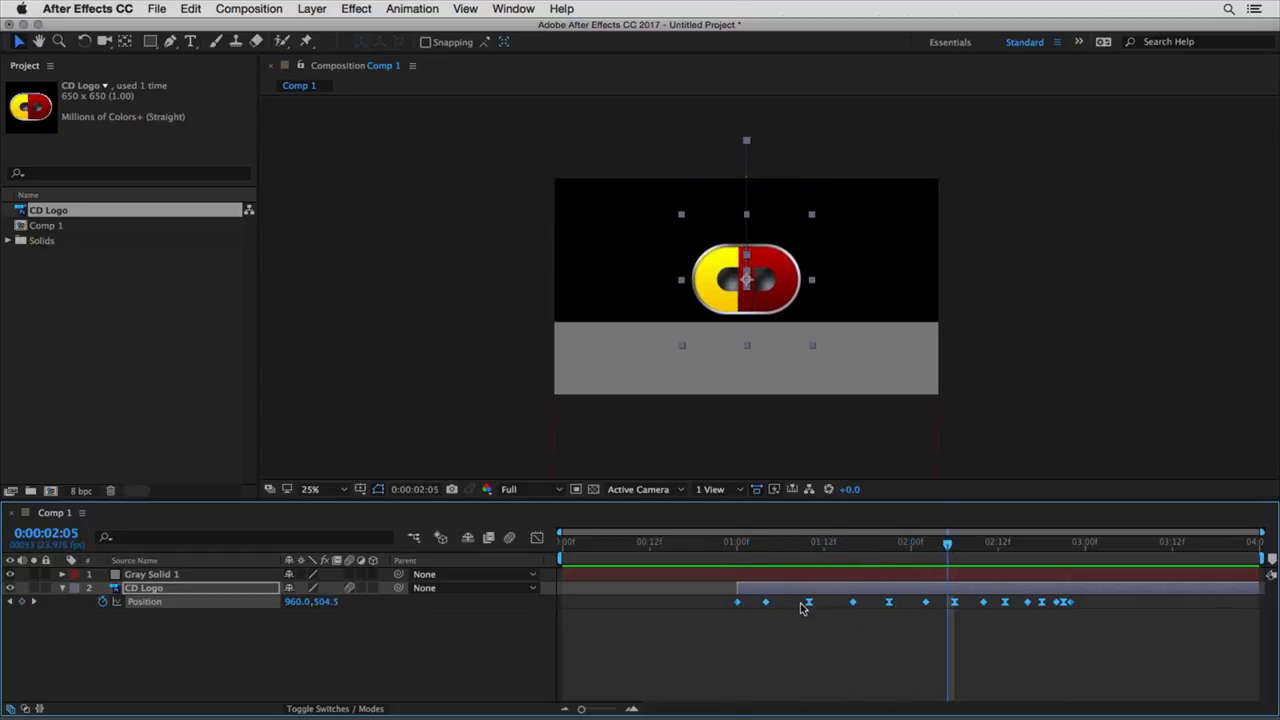
Step: Shift every Position keyframe after the first four frames later, putting the first floor contact at 0:00:01:08, and preview the slower drop
drag(752, 603, 1108, 638)
mouse_move(766, 605)
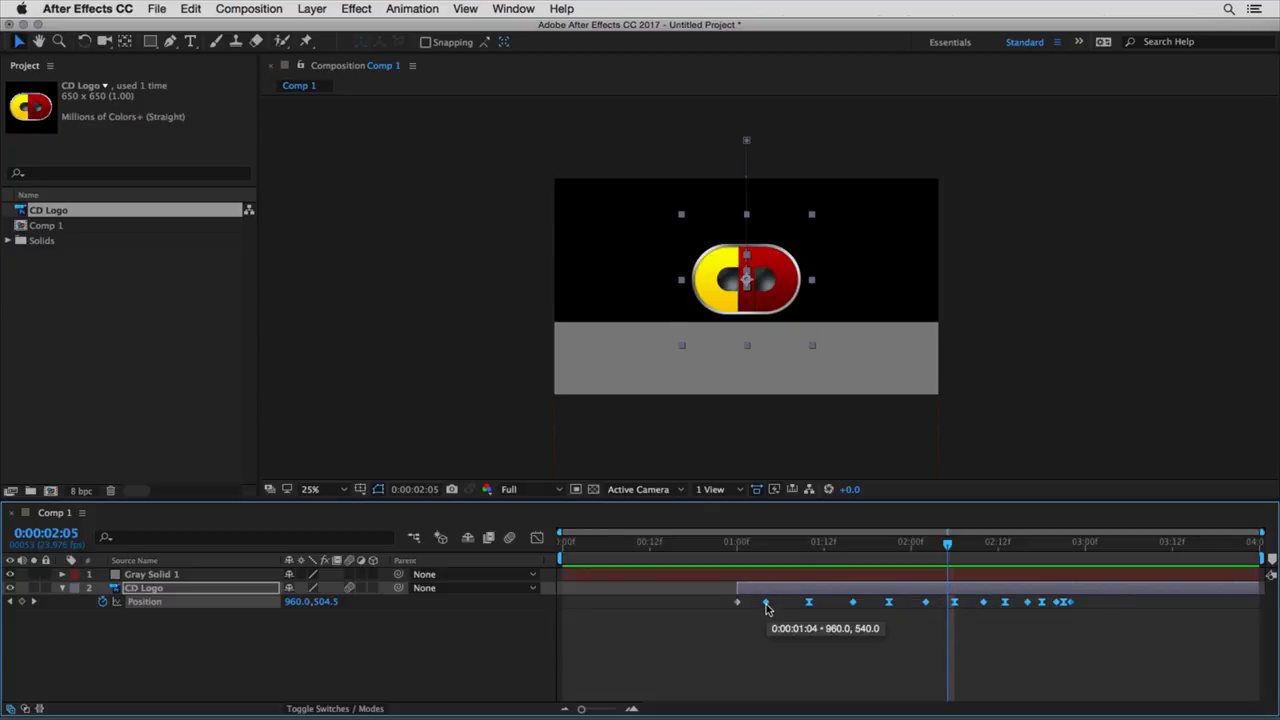
drag(766, 604, 797, 608)
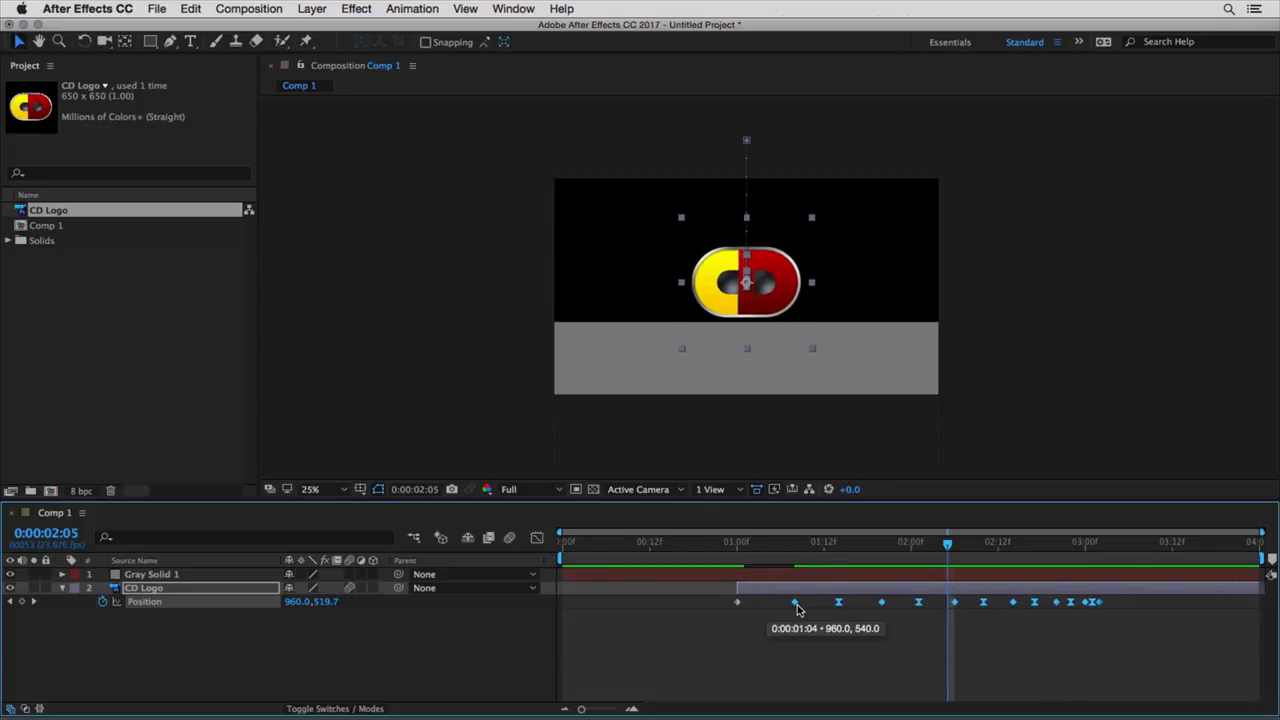
key(space)
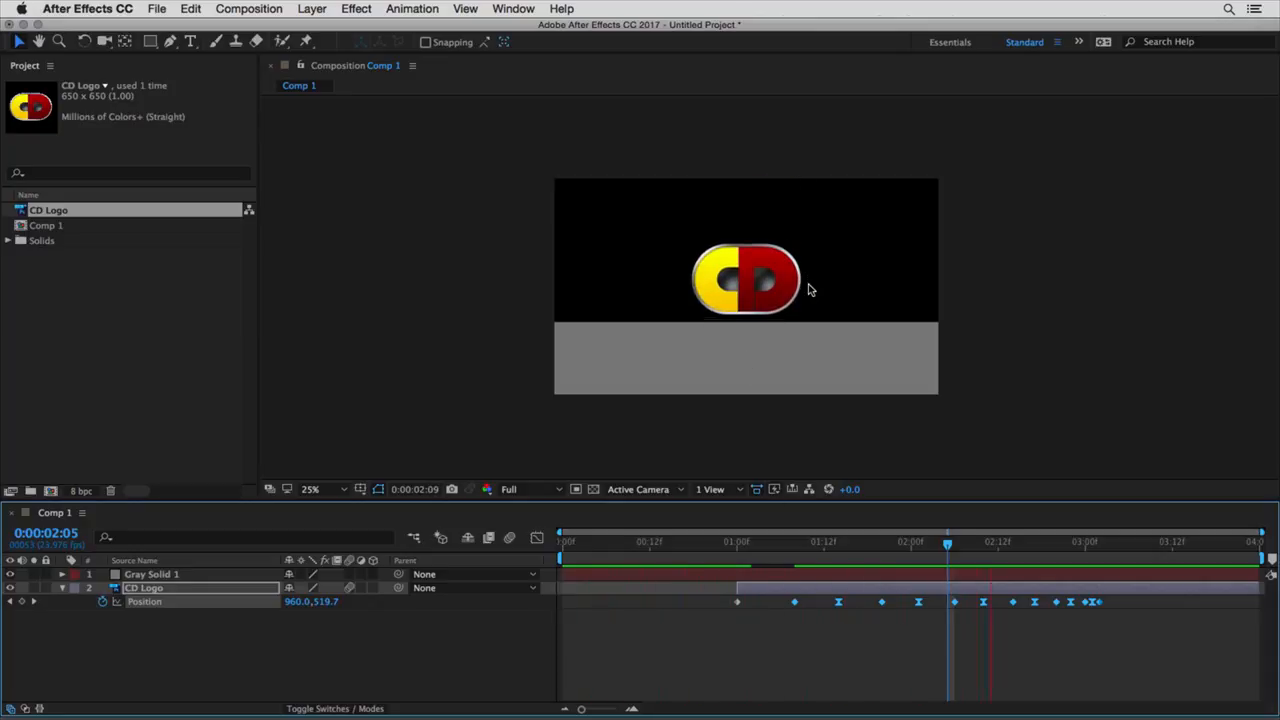
key(space)
Step: Compress all Position keyframes proportionally in time so the last one falls at about 0:00:02:09, and preview the faster bounce
drag(717, 598, 1095, 626)
drag(762, 546, 738, 545)
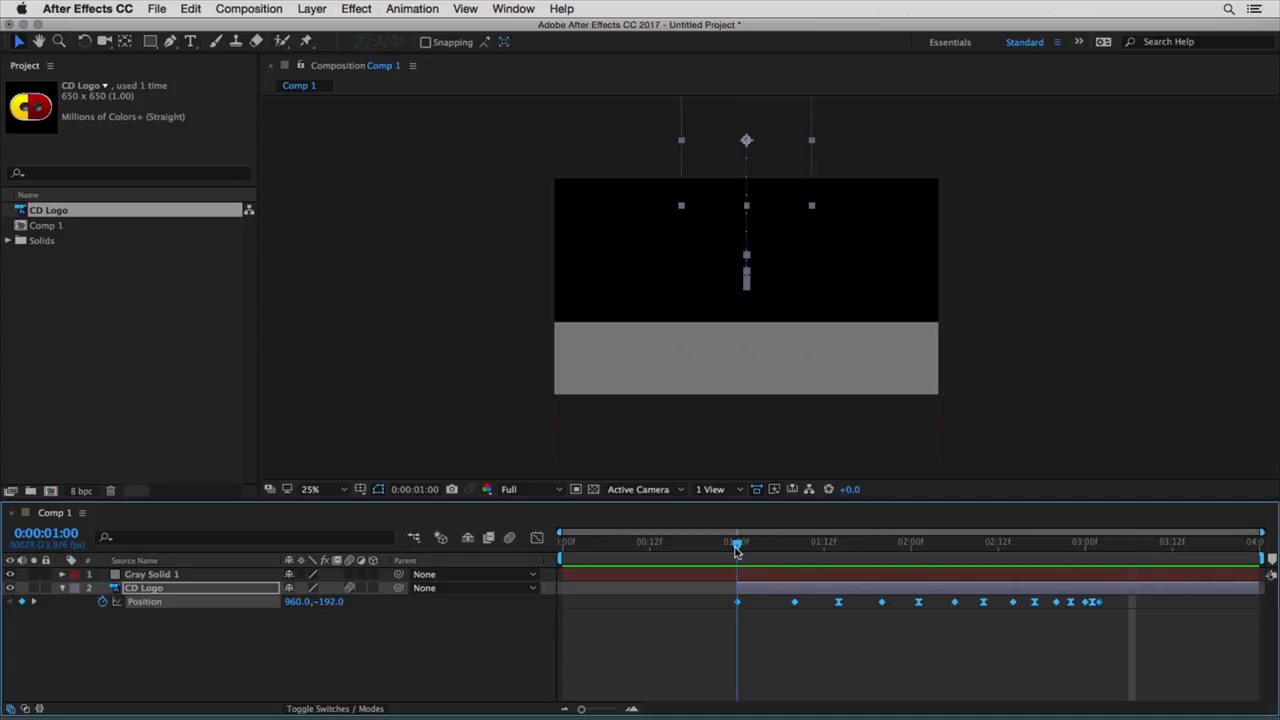
drag(1098, 604, 975, 606)
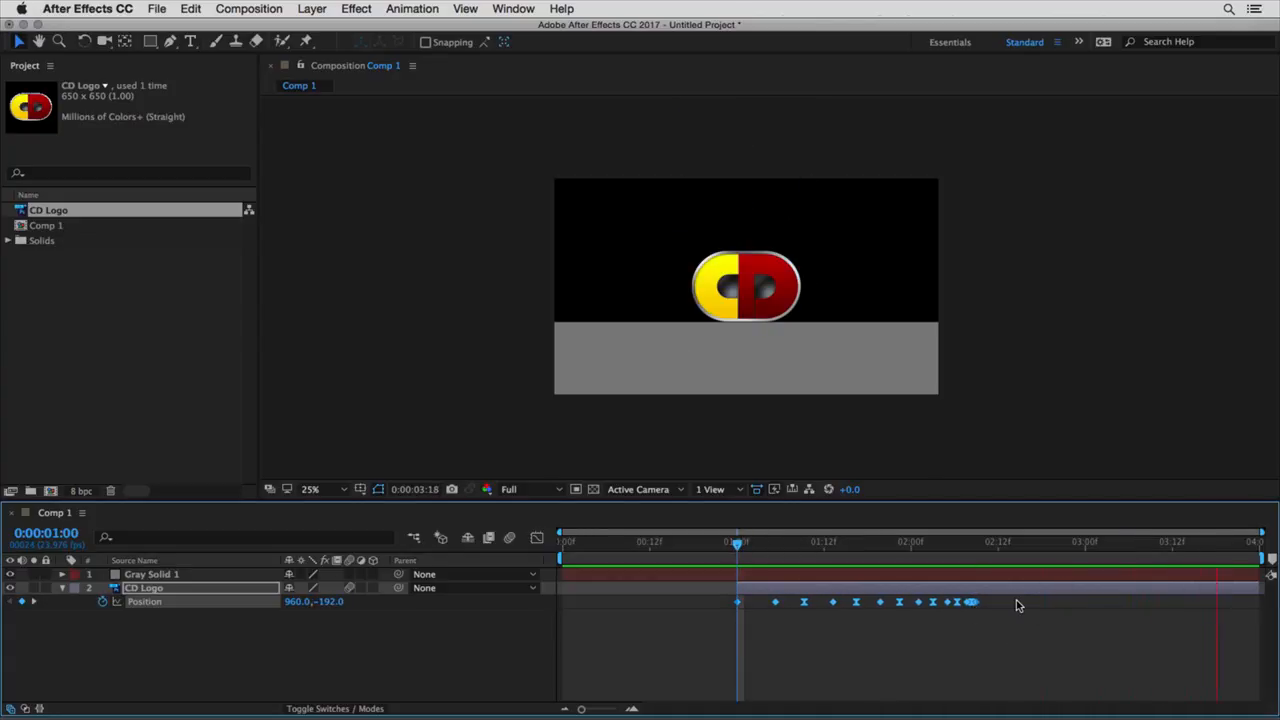
key(space)
Step: Enable motion blur for the composition and preview the animation
click(509, 537)
key(space)
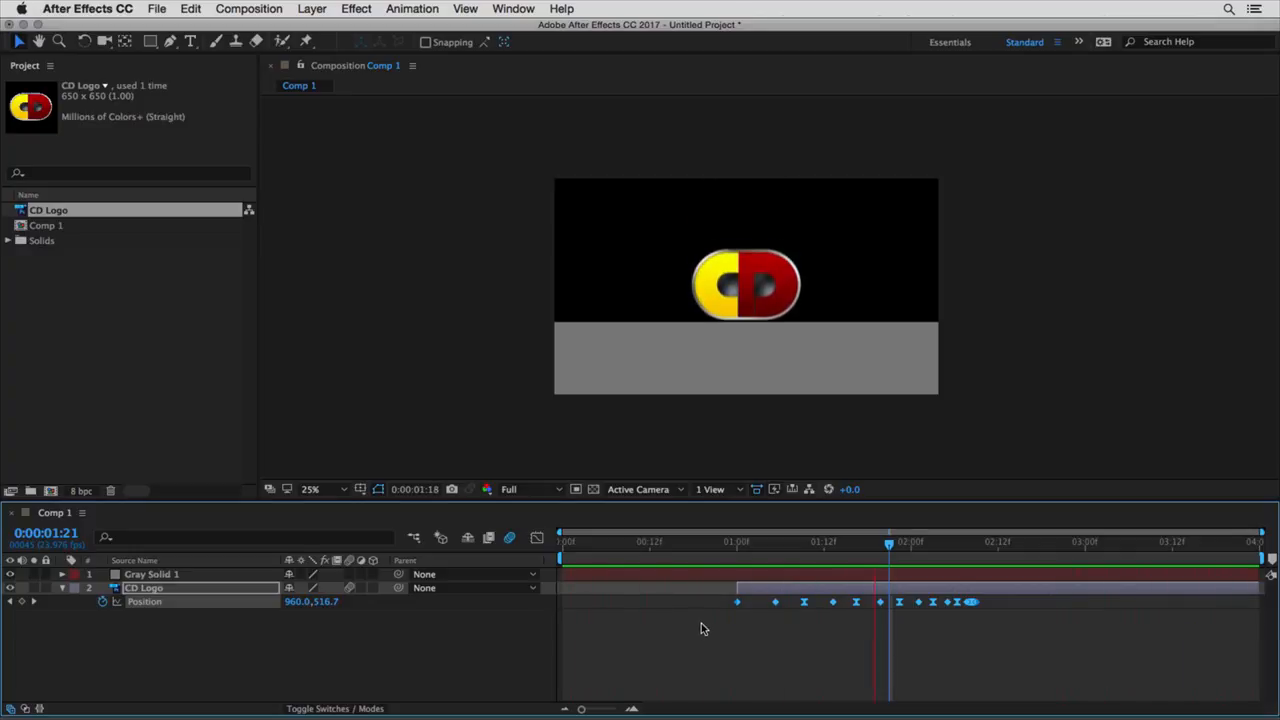
key(space)
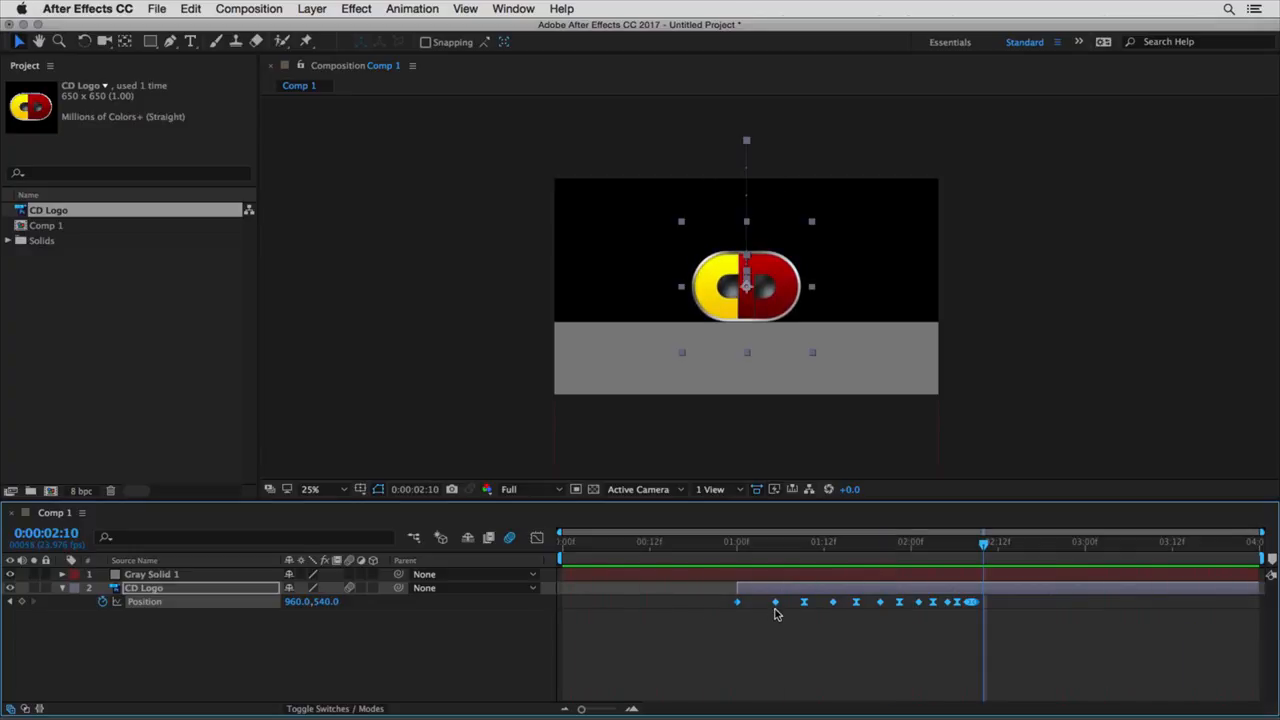
Step: Scrub from 0:00:01:00 to 0:00:02:05 to examine the motion-blurred drop and the shrinking bounces
click(733, 543)
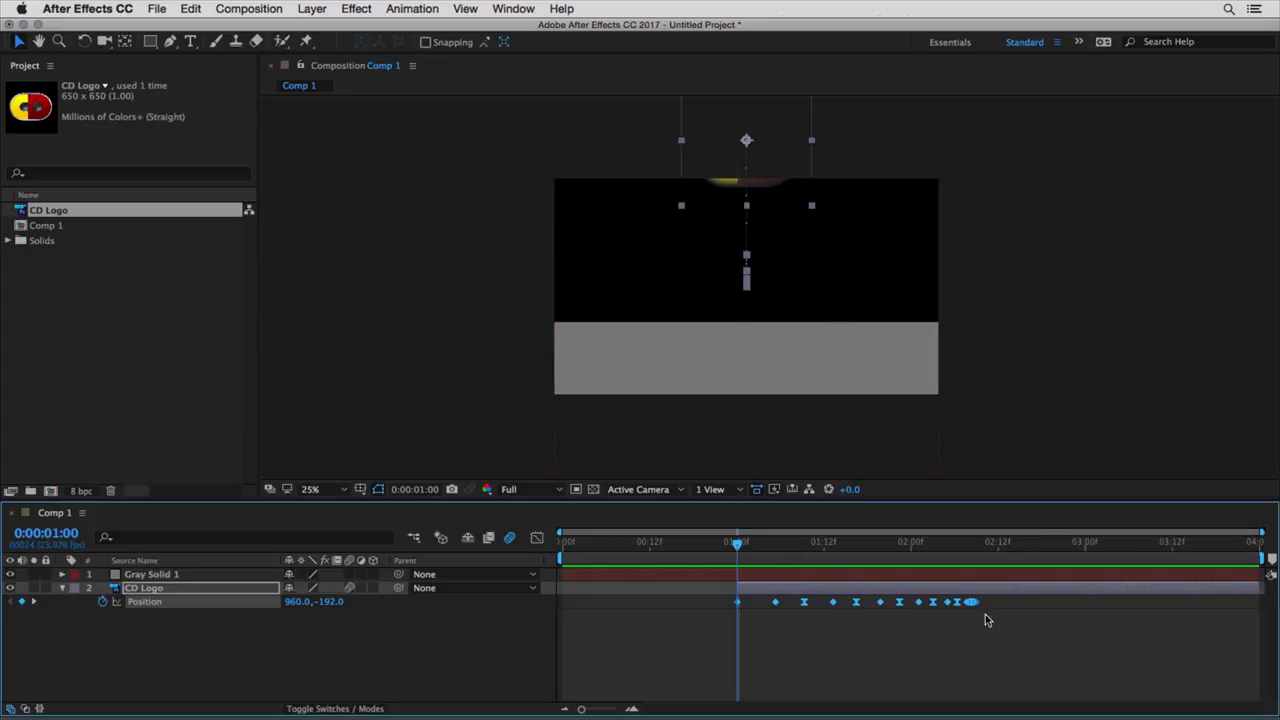
drag(746, 545, 903, 546)
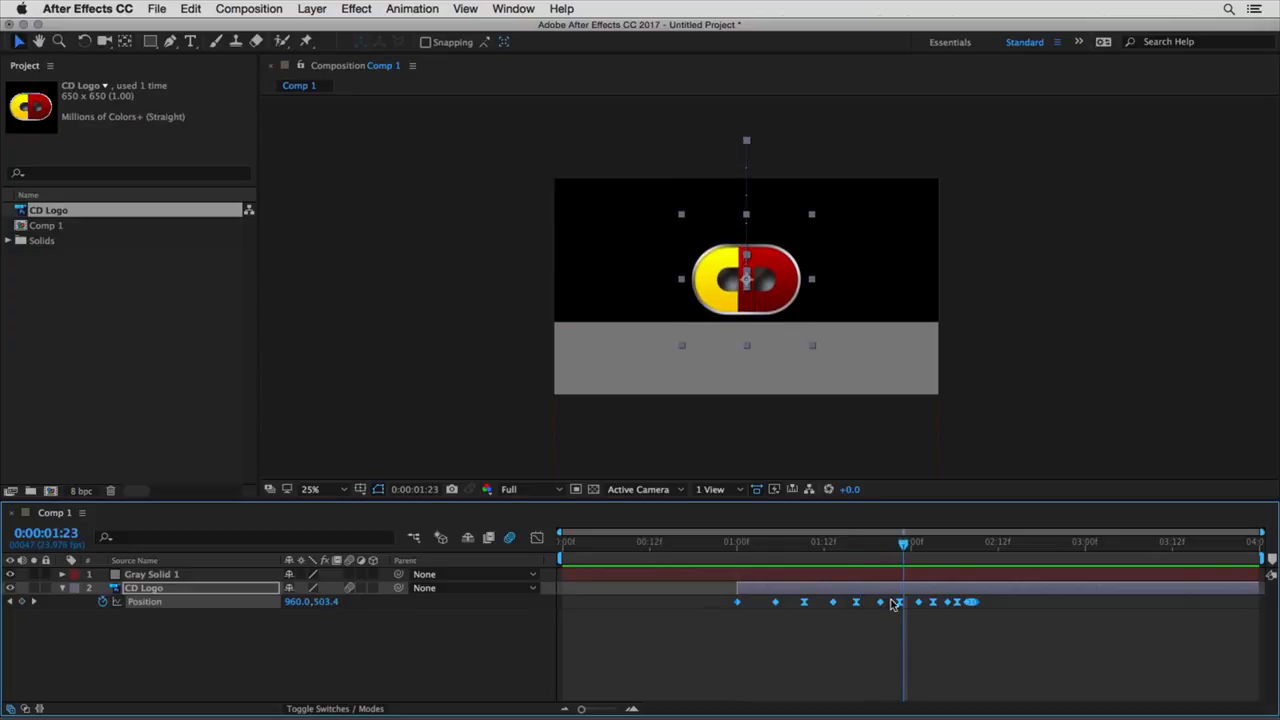
drag(920, 548, 947, 556)
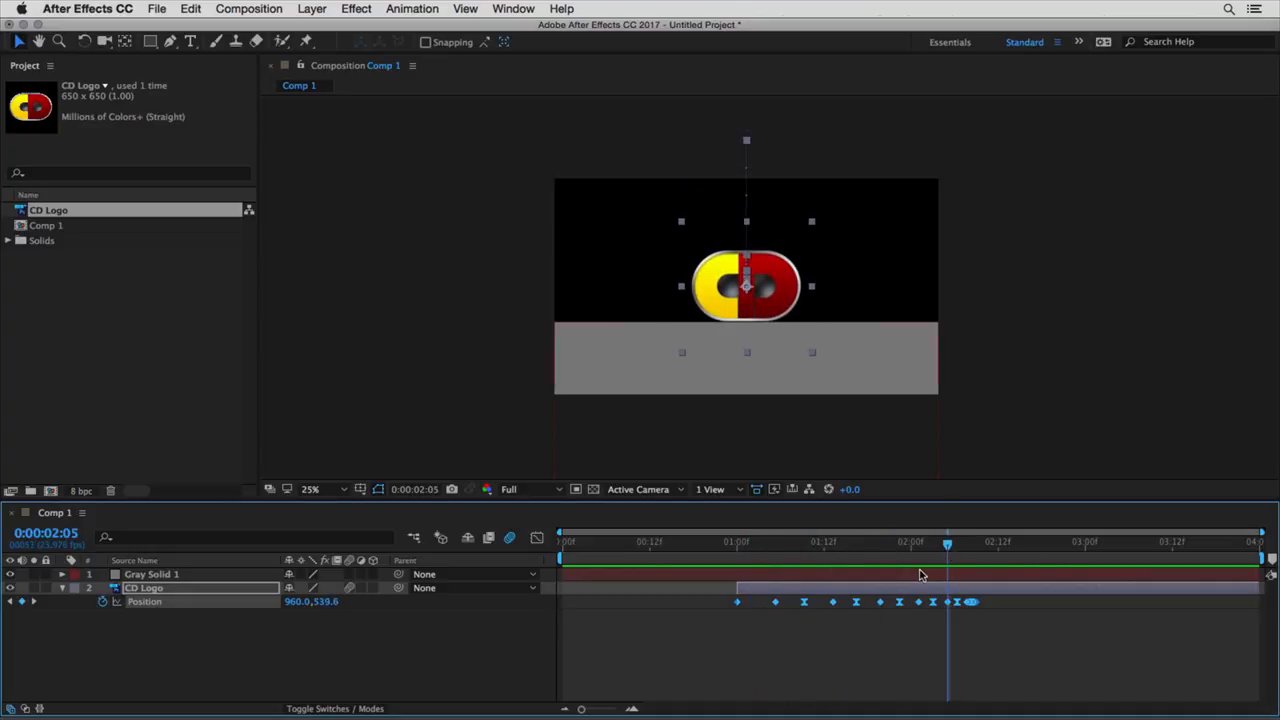
Step: Hide the CD Logo's keyframed properties and play back the bounce animation
scroll(956, 606, up, 4)
scroll(937, 629, down, 4)
key(u)
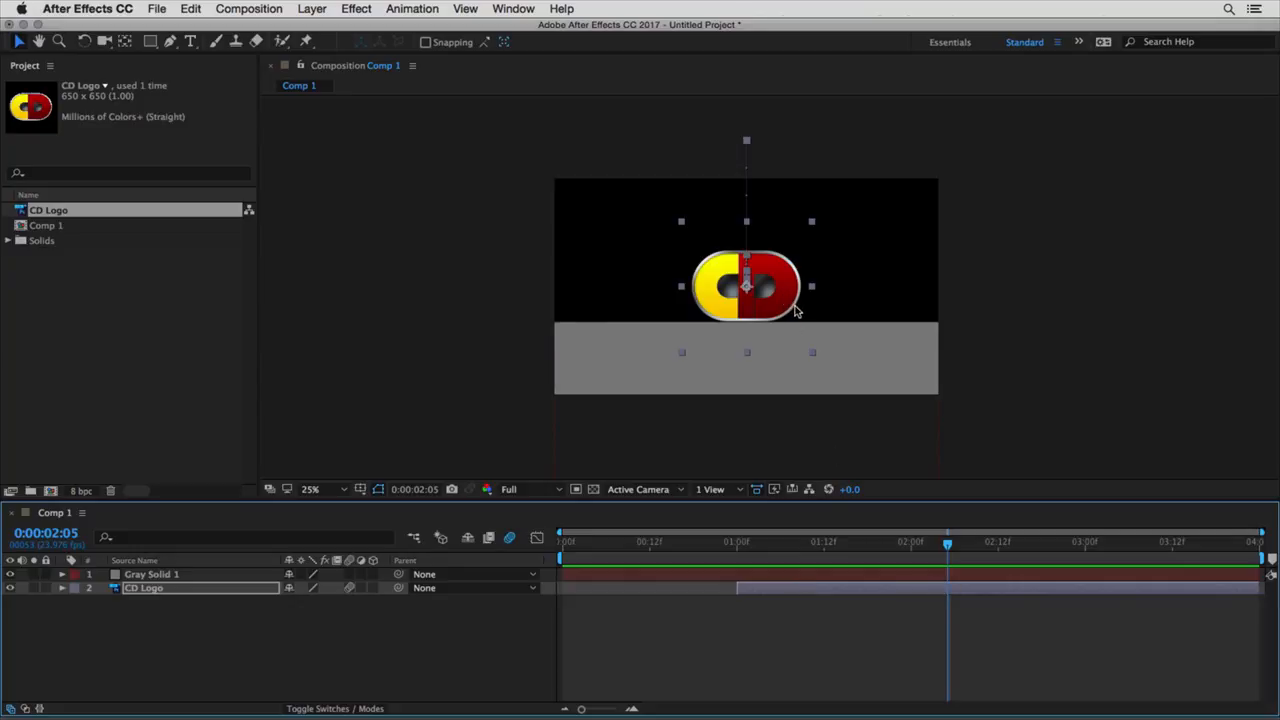
key(space)
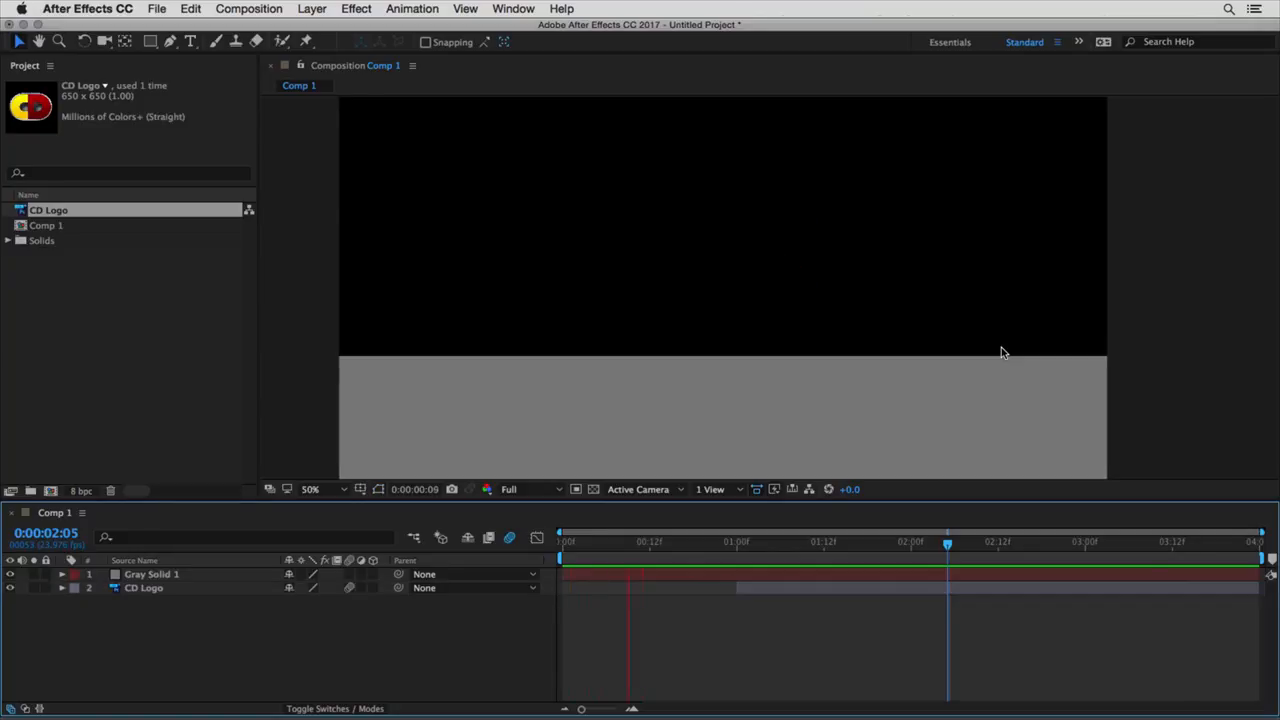